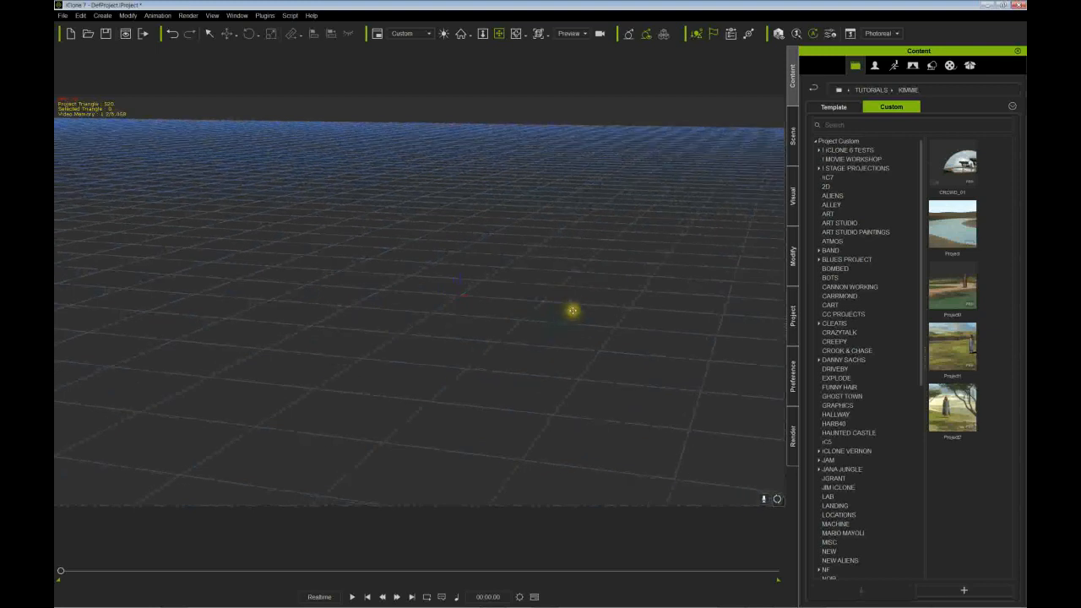
Step: Add the Joseph avatar from the G5 Marvelous Biblical Nativity COMBO templates to the empty scene
drag(600, 269, 610, 261)
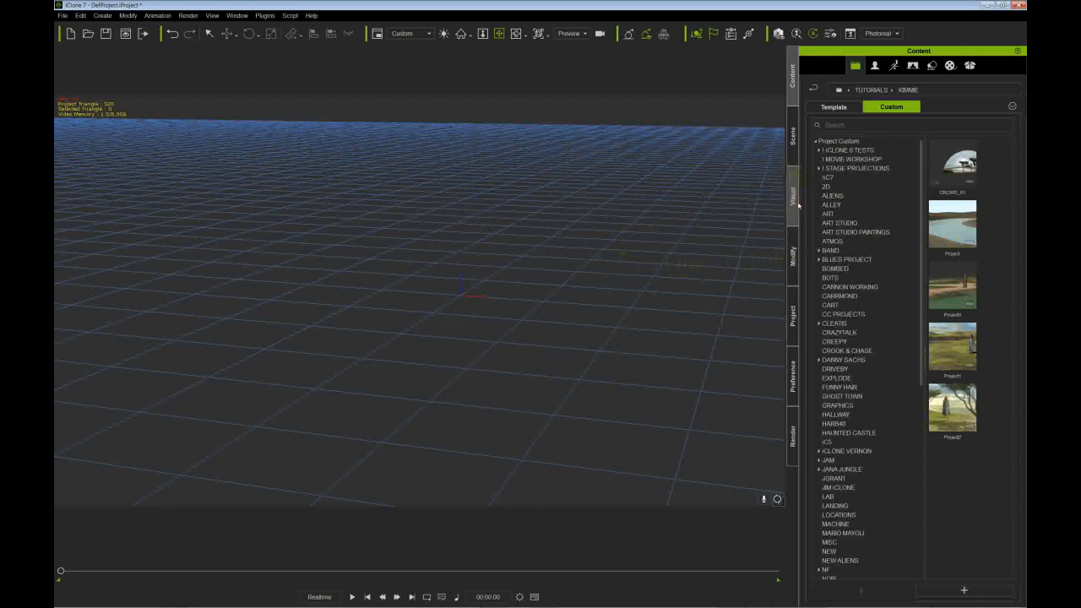
click(832, 106)
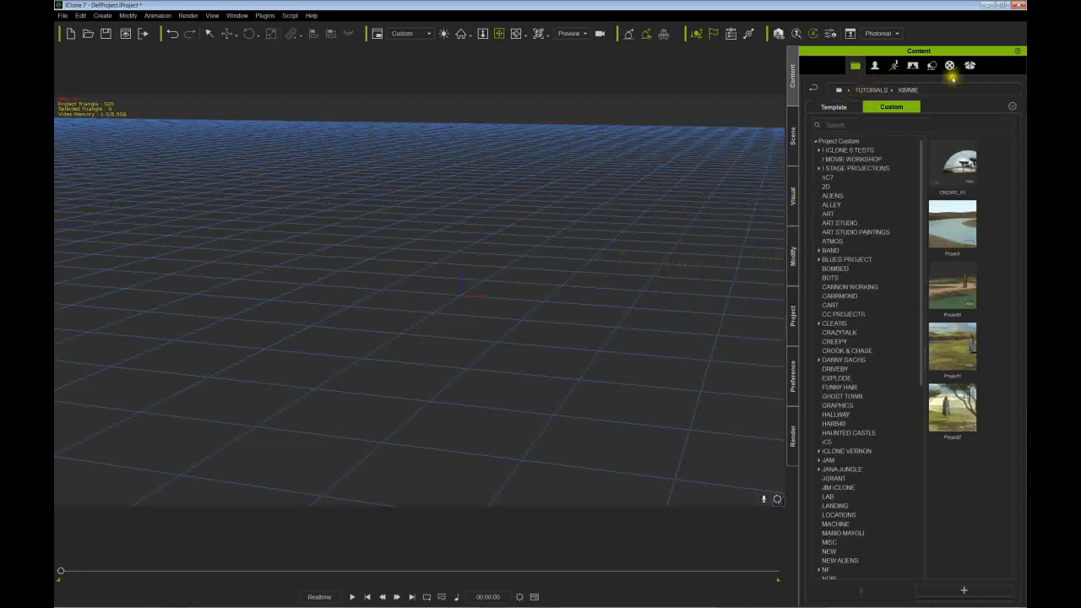
click(876, 67)
click(1007, 298)
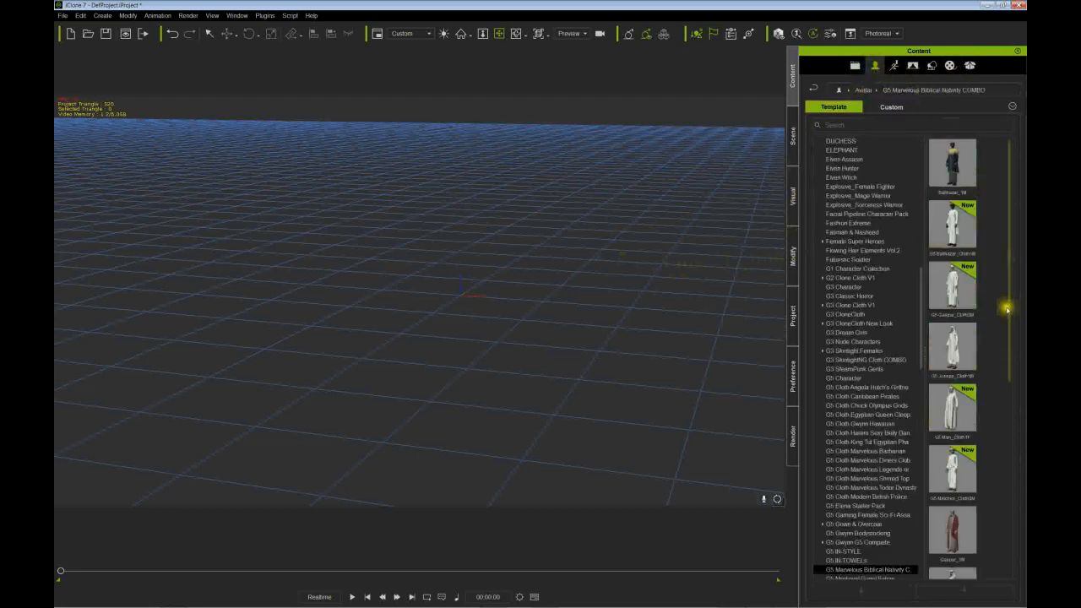
drag(1007, 322, 1016, 429)
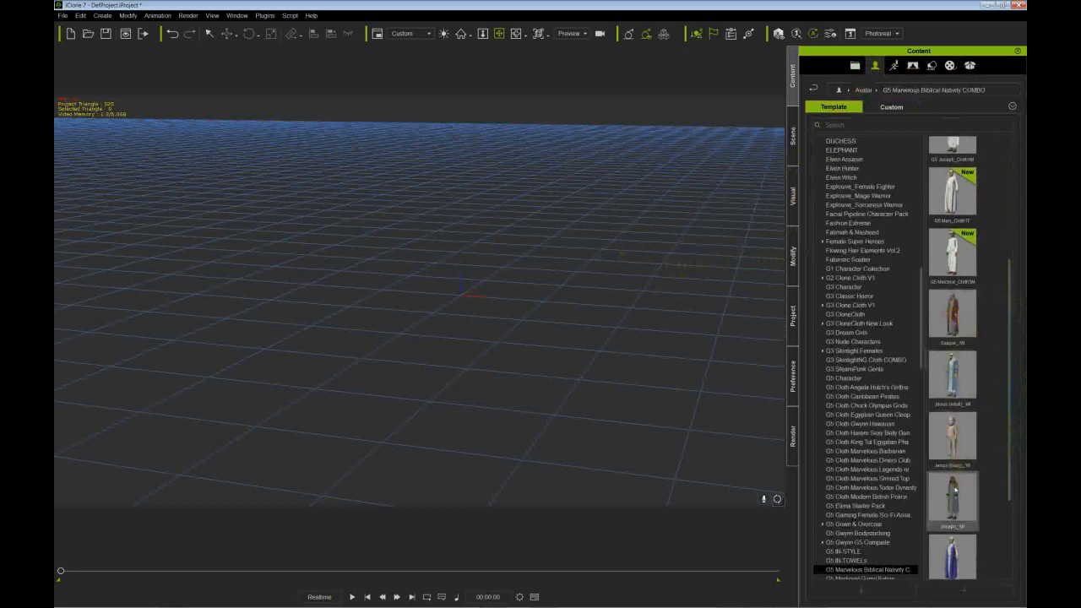
drag(955, 490, 531, 351)
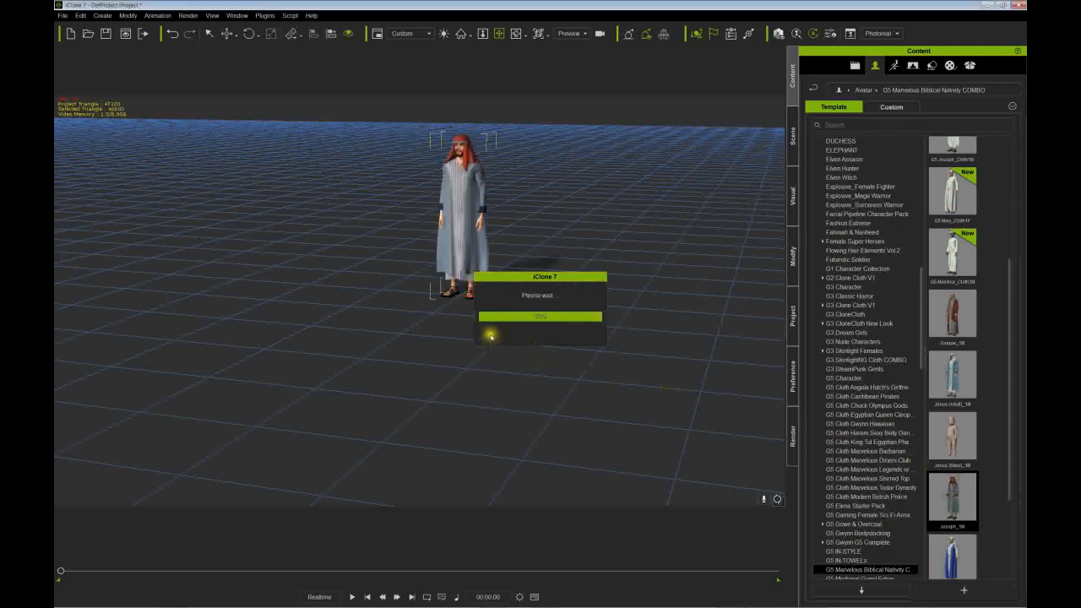
drag(594, 279, 590, 332)
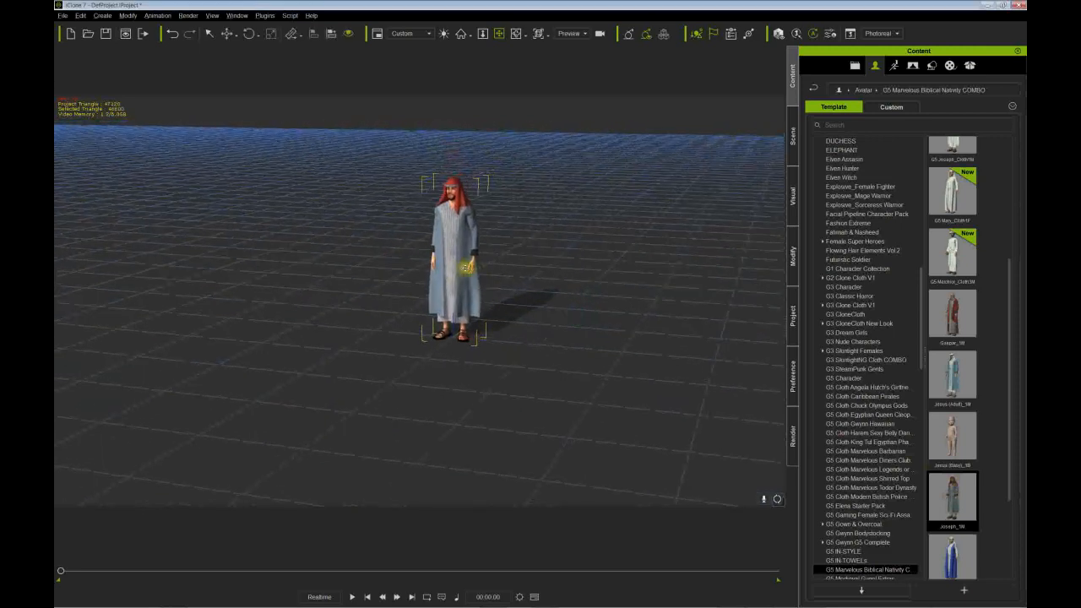
Step: Load the Hill terrain from the Height Map_Large terrain templates into the scene
click(936, 71)
click(834, 185)
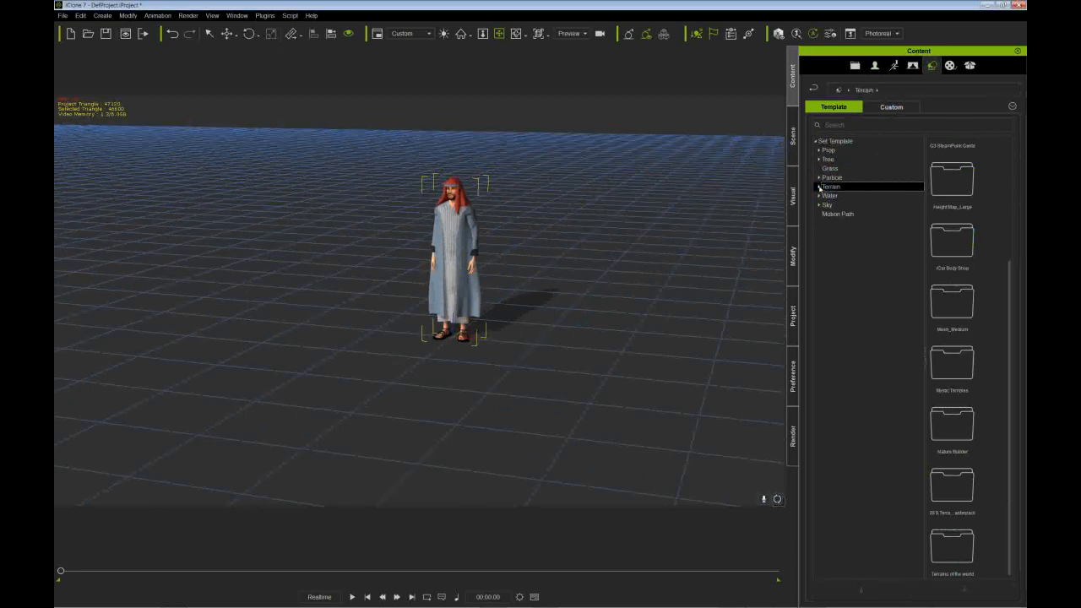
click(818, 188)
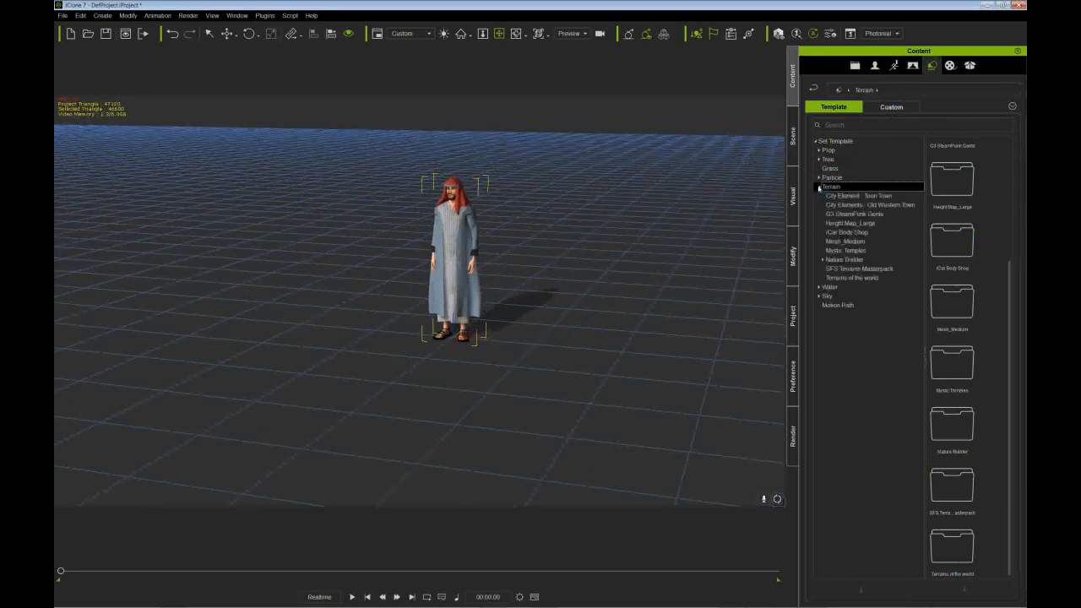
click(844, 242)
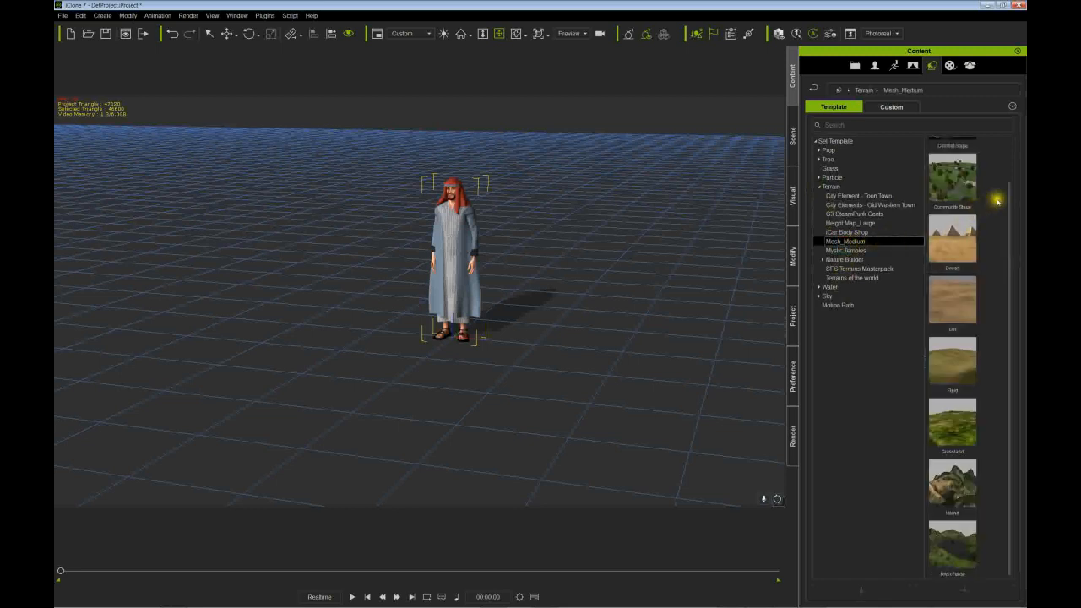
scroll(1013, 208, down, 1)
mouse_move(1013, 207)
mouse_down()
mouse_move(1016, 169)
mouse_move(1014, 218)
mouse_up()
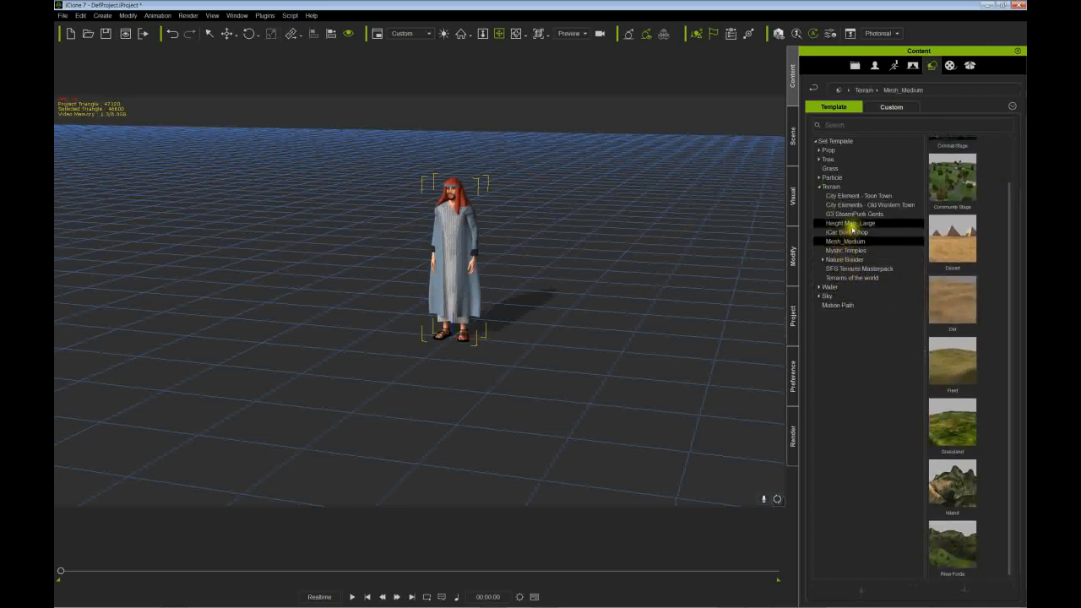
click(850, 223)
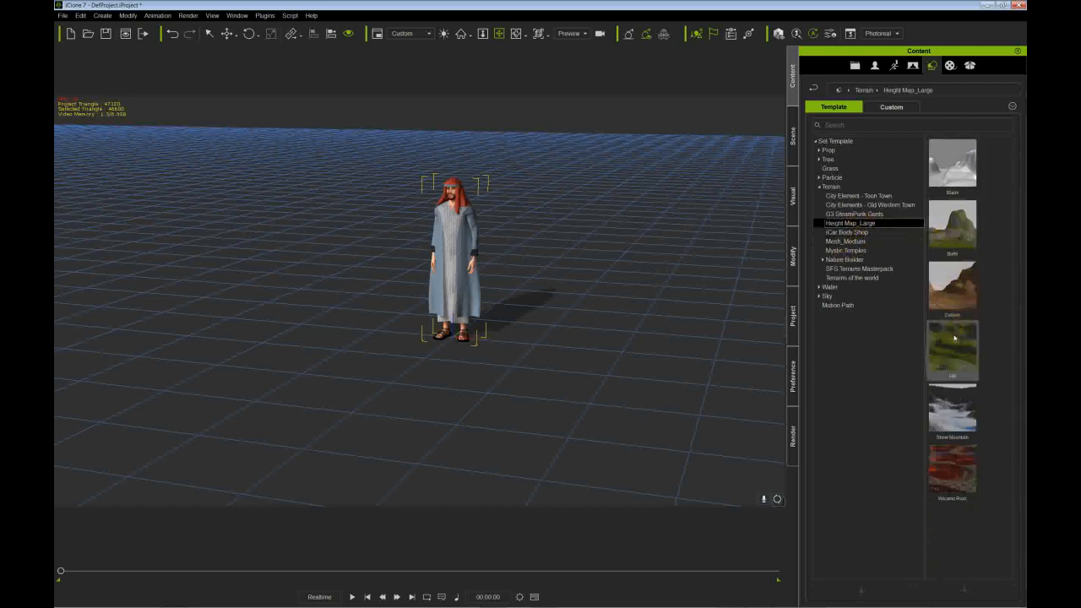
mouse_move(954, 338)
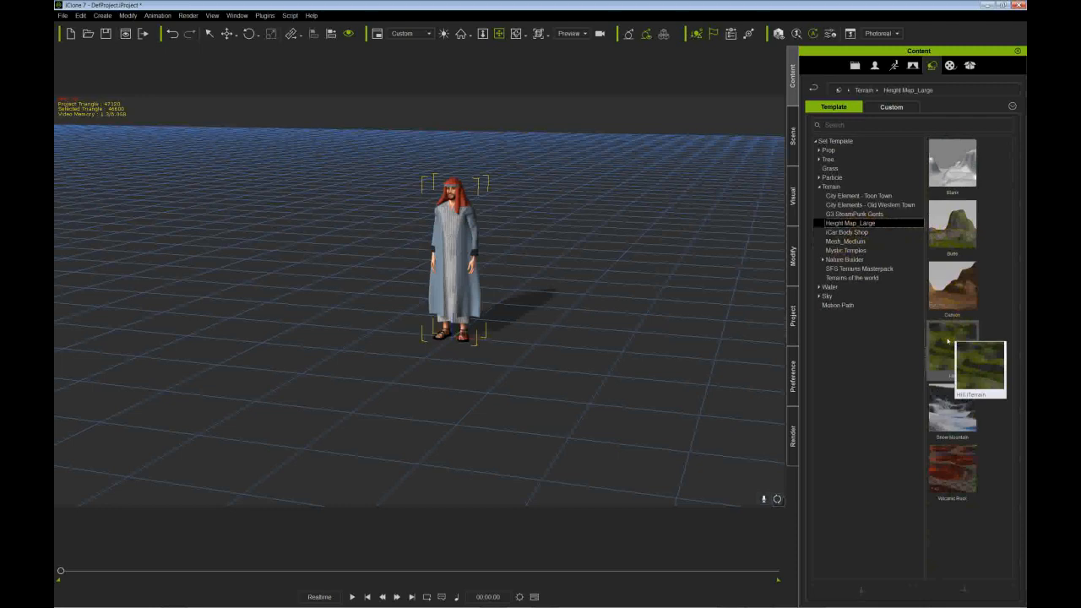
double_click(947, 341)
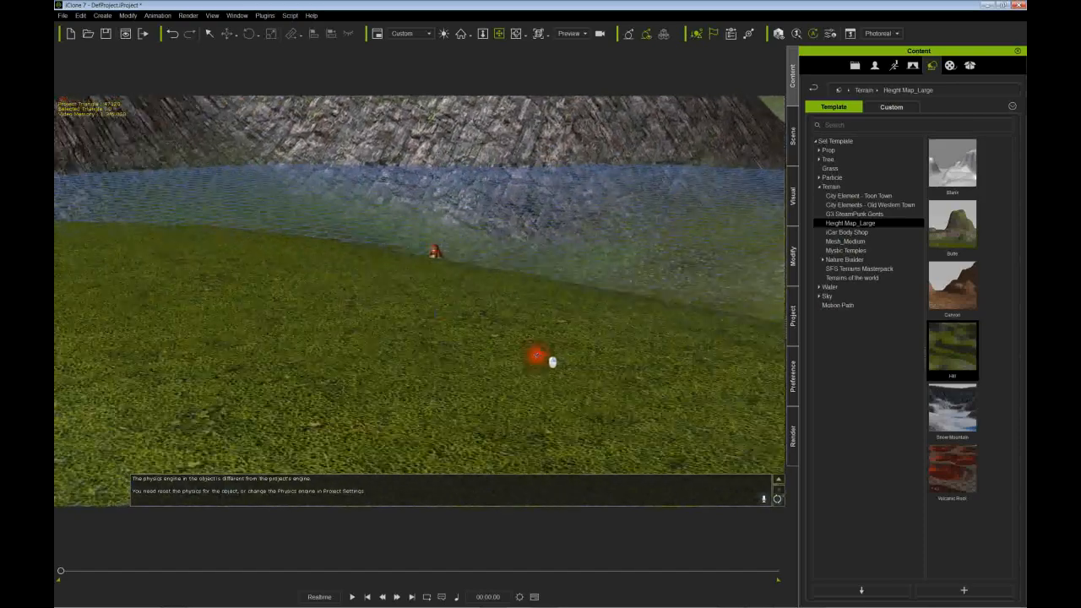
Step: Move the Joseph avatar from the grid's centre onto the grassy crest of the Hill terrain
right_drag(537, 355, 507, 329)
scroll(469, 373, down, 4)
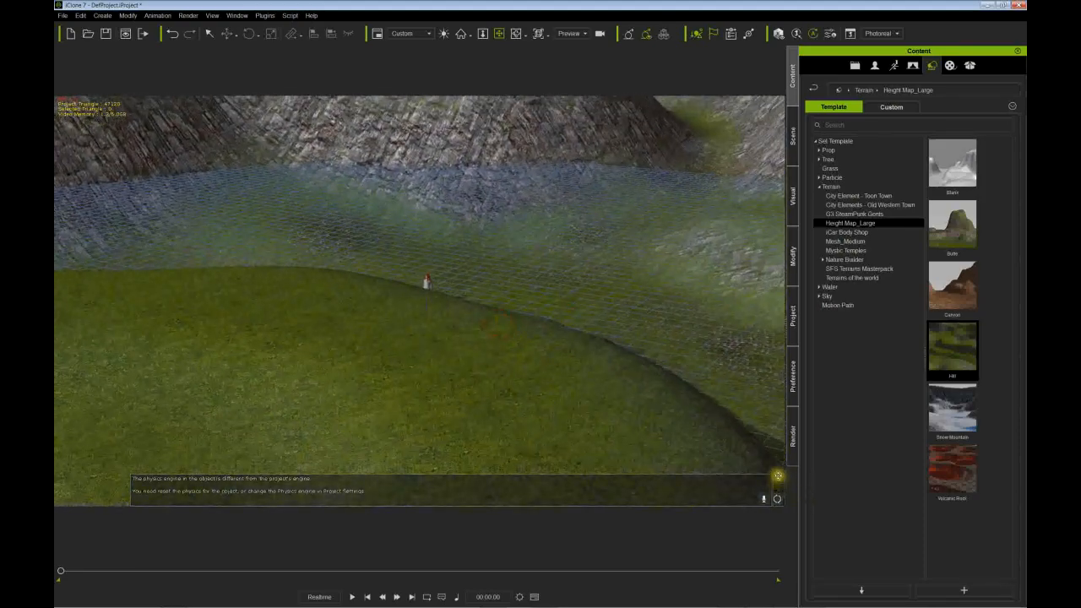
right_drag(494, 362, 473, 338)
middle_drag(473, 338, 502, 396)
right_drag(502, 396, 467, 369)
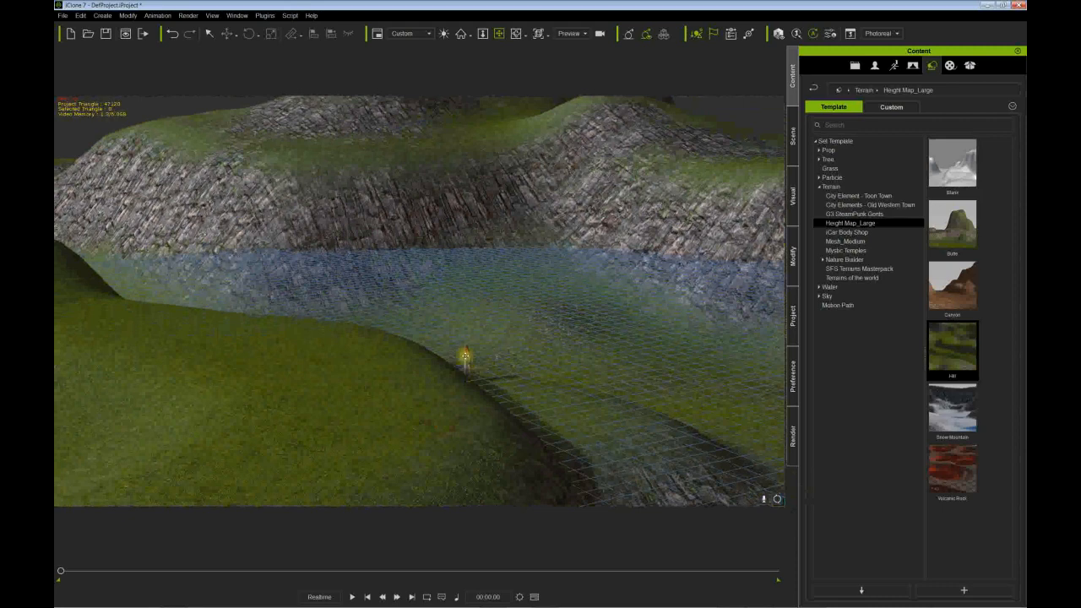
drag(471, 352, 381, 365)
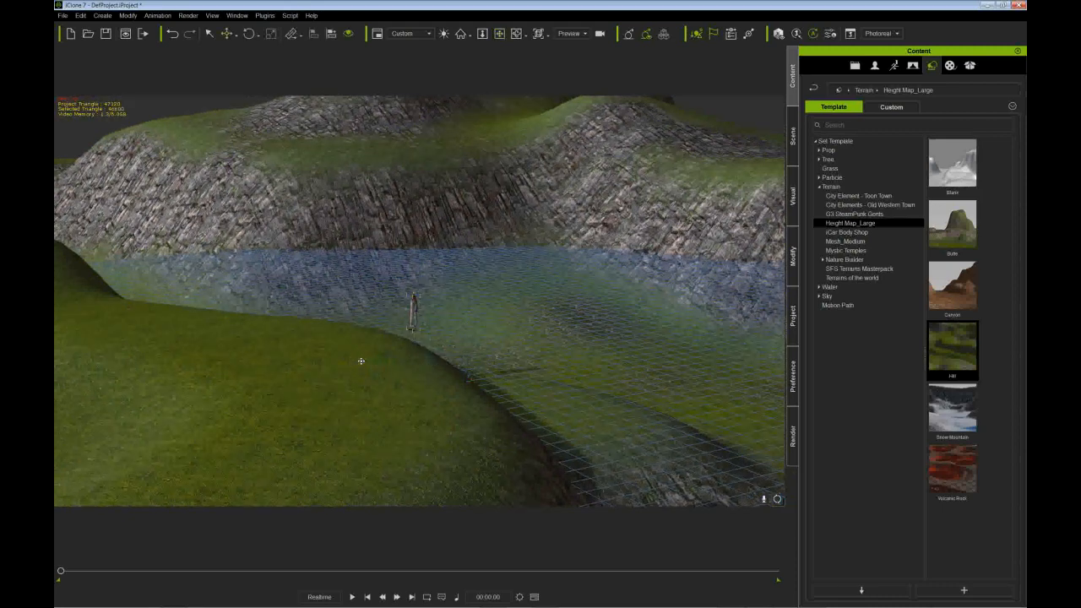
drag(403, 355, 387, 360)
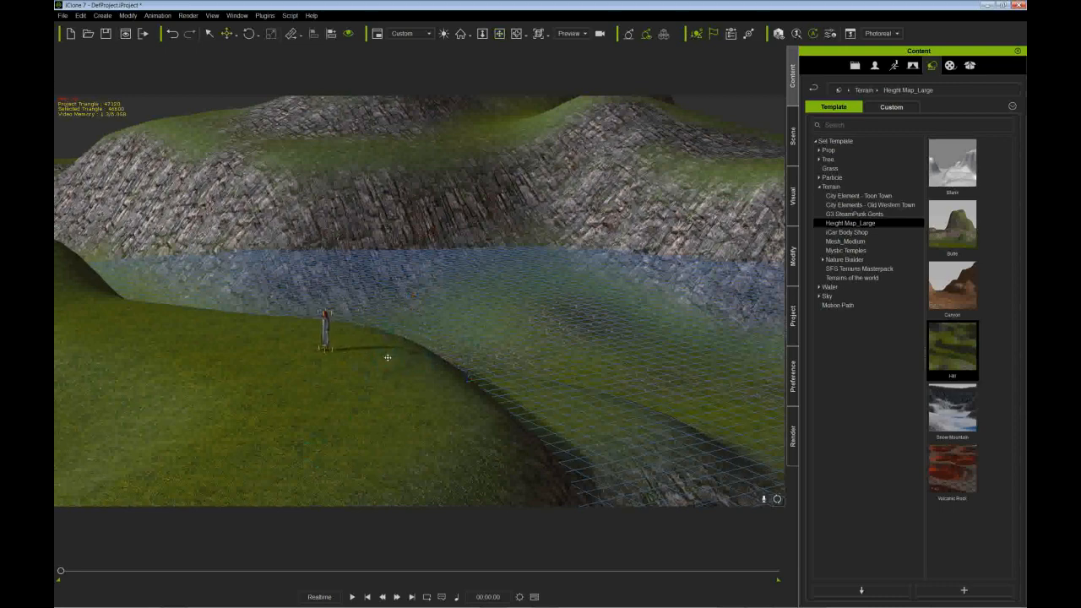
drag(345, 353, 369, 374)
right_drag(376, 380, 505, 383)
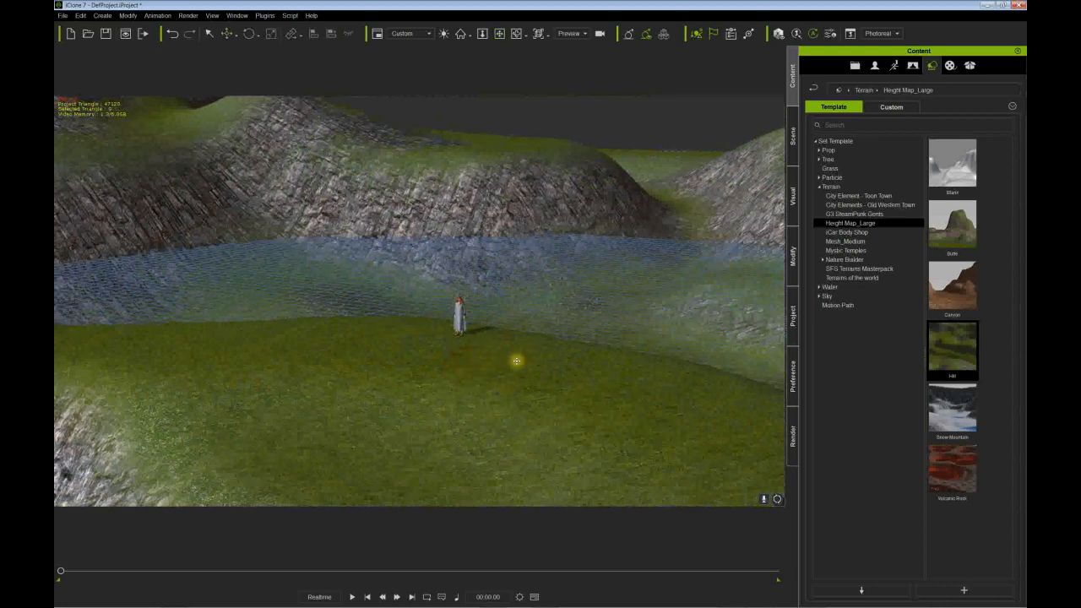
Step: Select the Hill terrain in the scene and set its Height Scale to 22
click(792, 135)
click(810, 124)
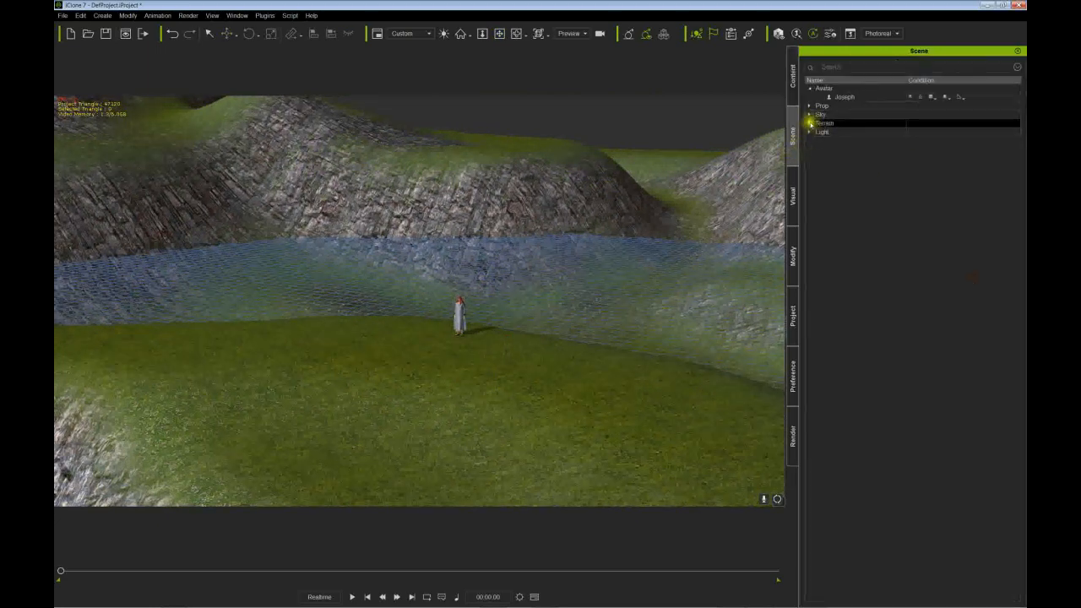
click(836, 131)
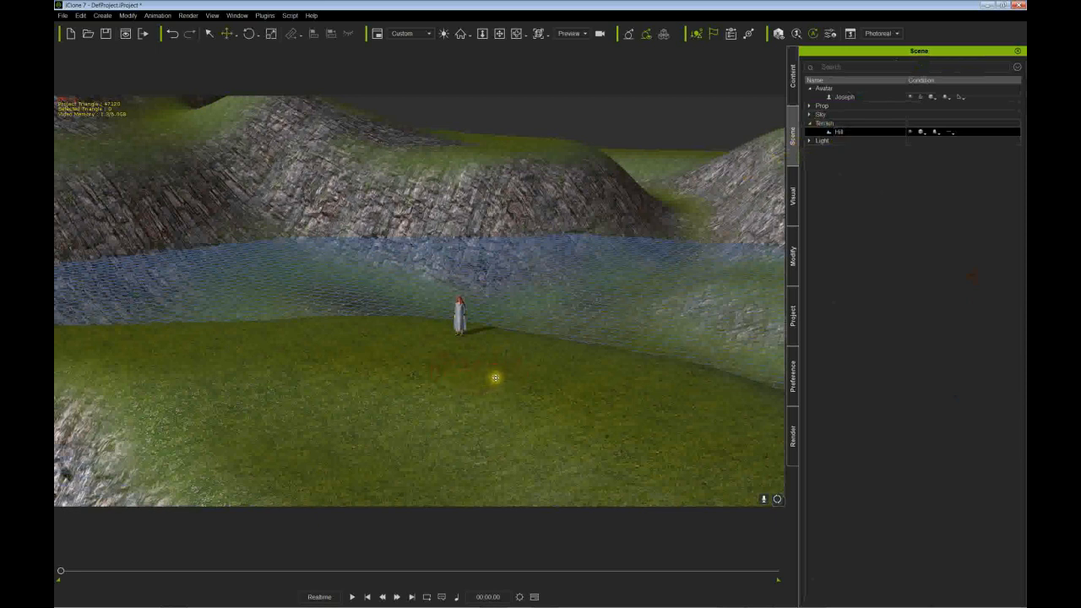
key(r)
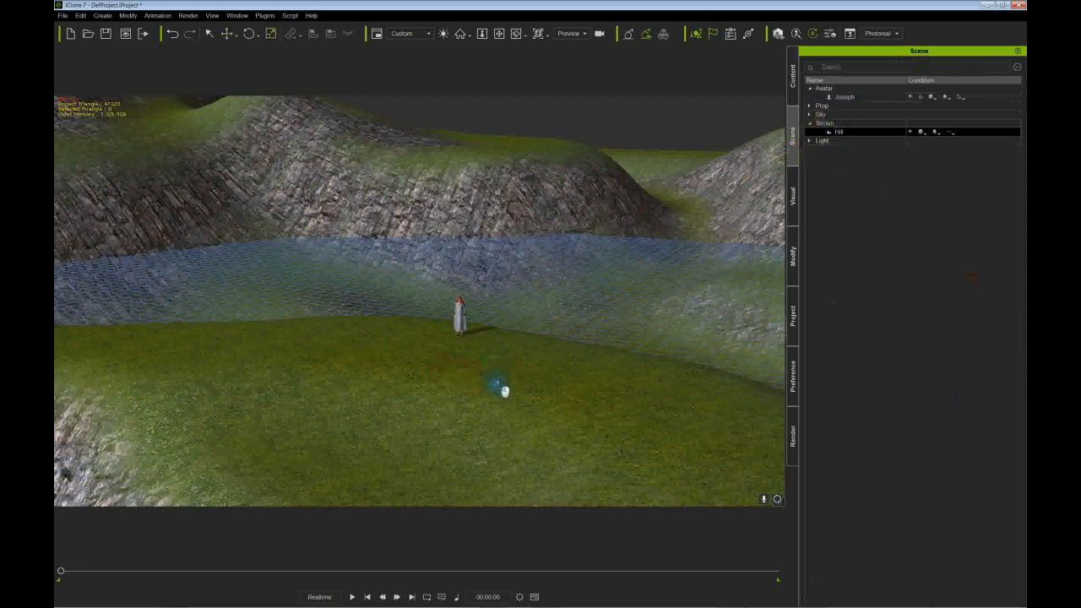
click(795, 233)
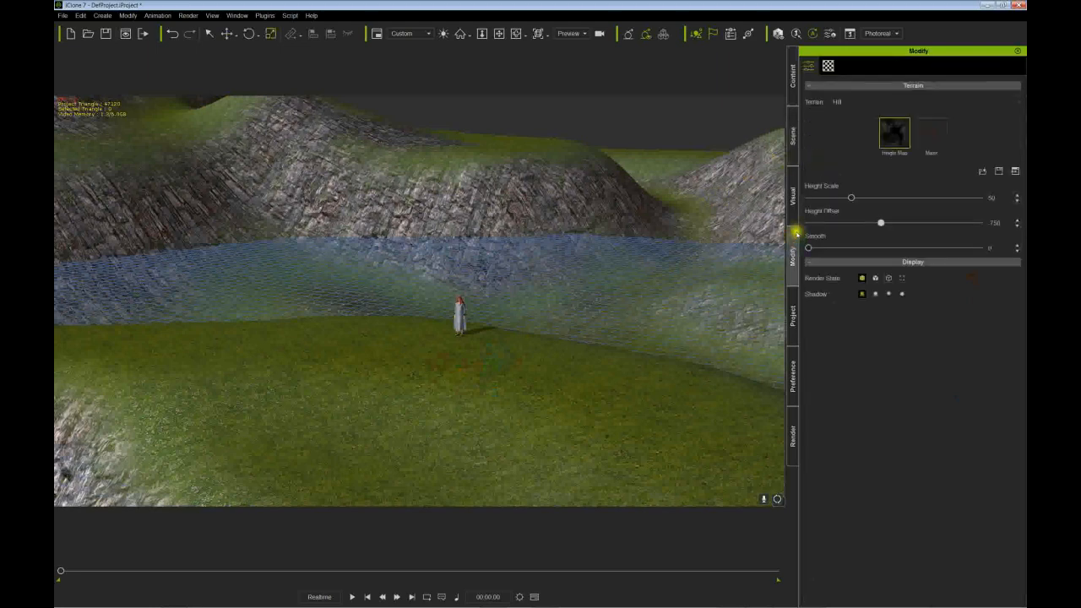
drag(851, 199, 828, 203)
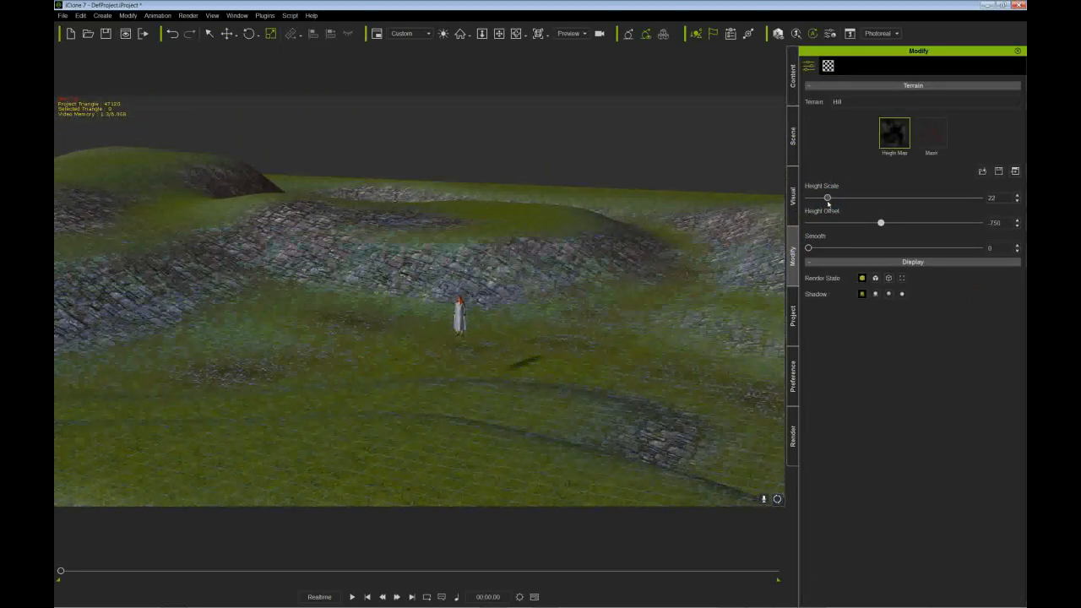
Step: Raise the Hill terrain's Height Offset to about -430
drag(879, 222, 881, 223)
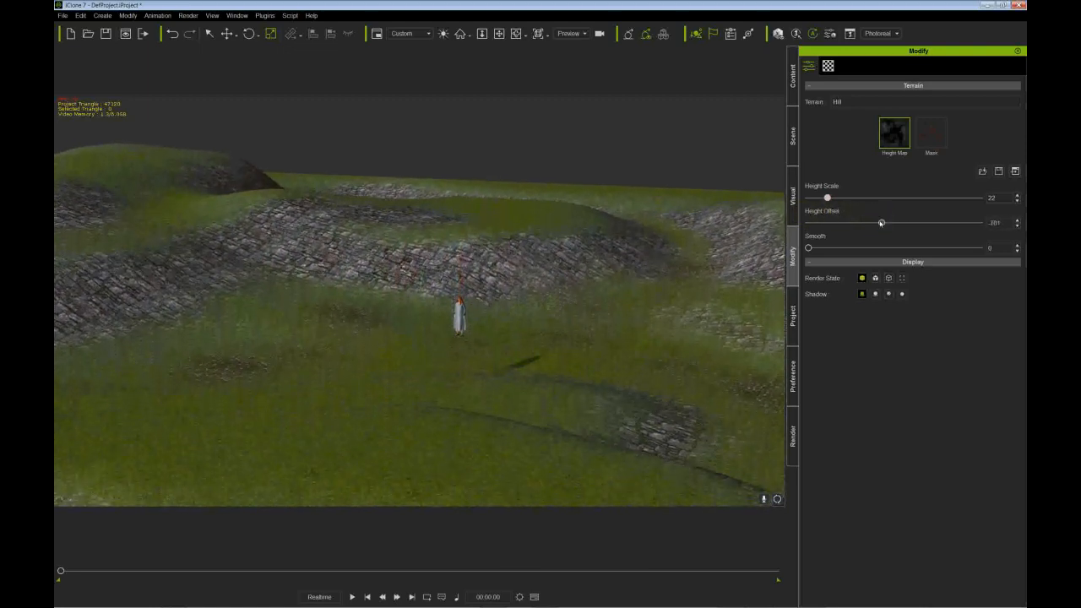
click(881, 223)
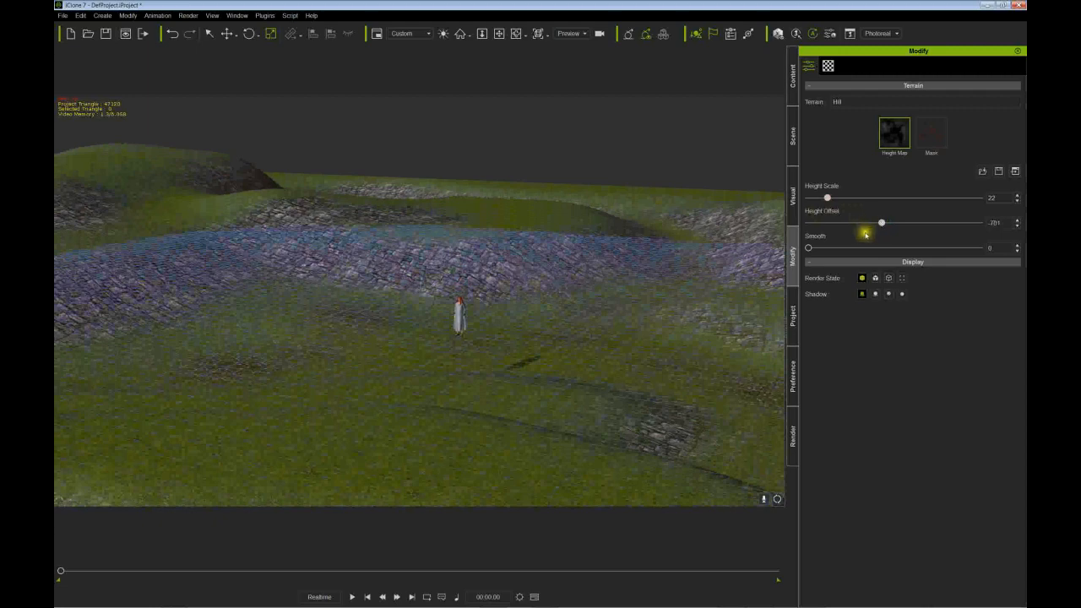
mouse_move(883, 222)
mouse_down()
mouse_move(898, 222)
mouse_move(863, 219)
mouse_up()
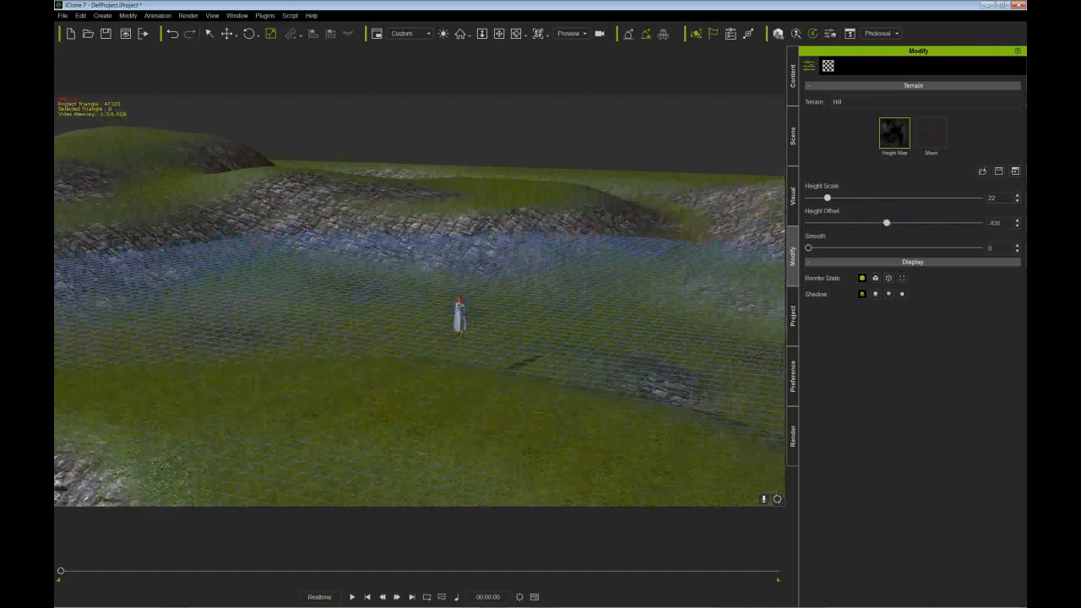
Step: Move the Joseph avatar across the flattened terrain onto the open grassy area
click(459, 315)
drag(436, 369, 530, 349)
right_drag(531, 348, 437, 315)
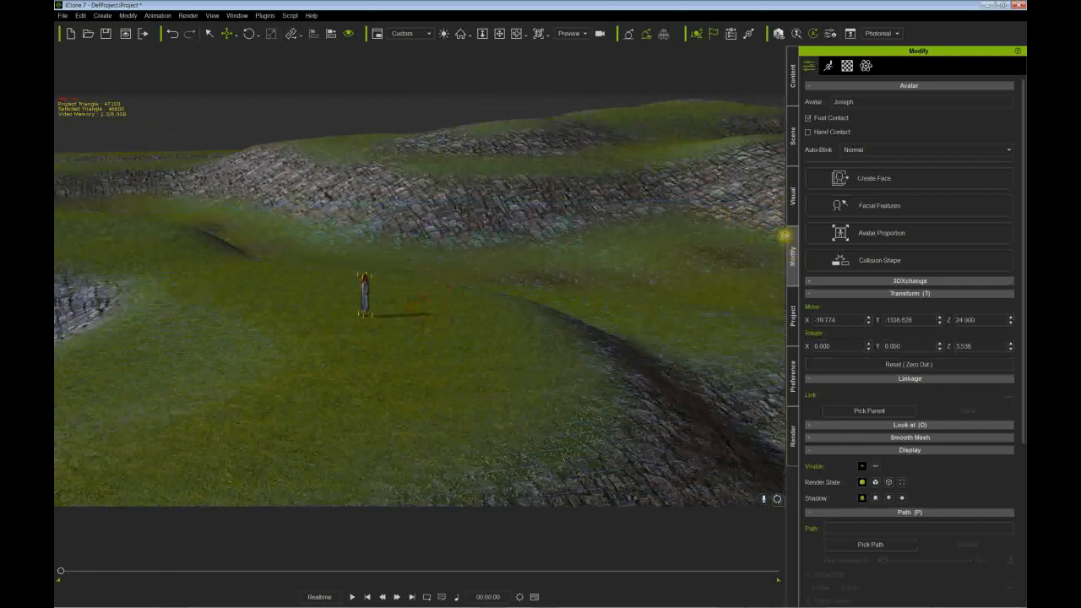
Step: Select the Hill terrain again and display its modification settings
click(793, 142)
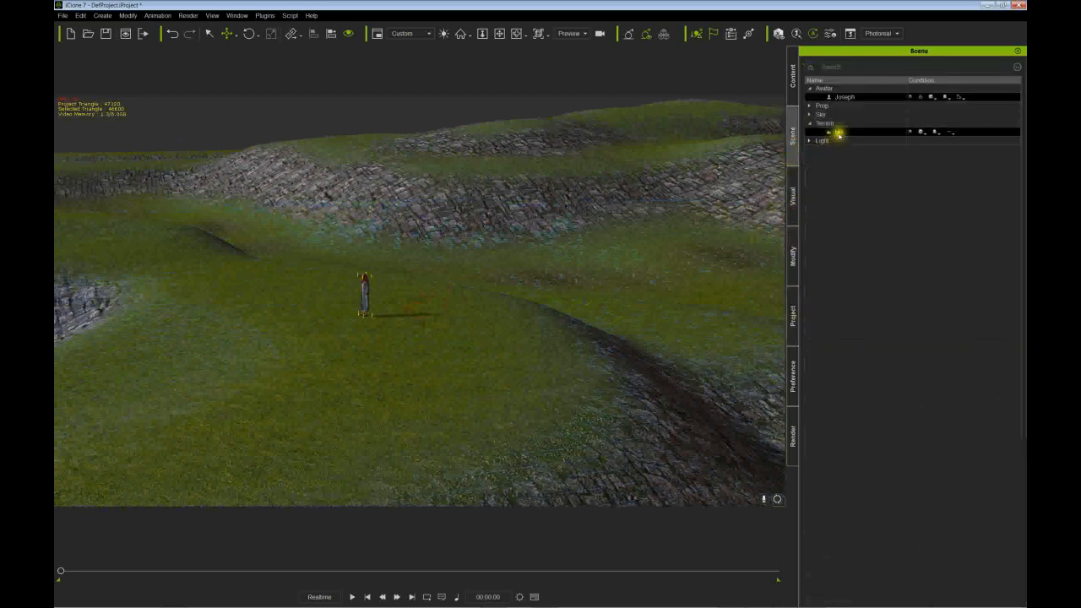
click(838, 133)
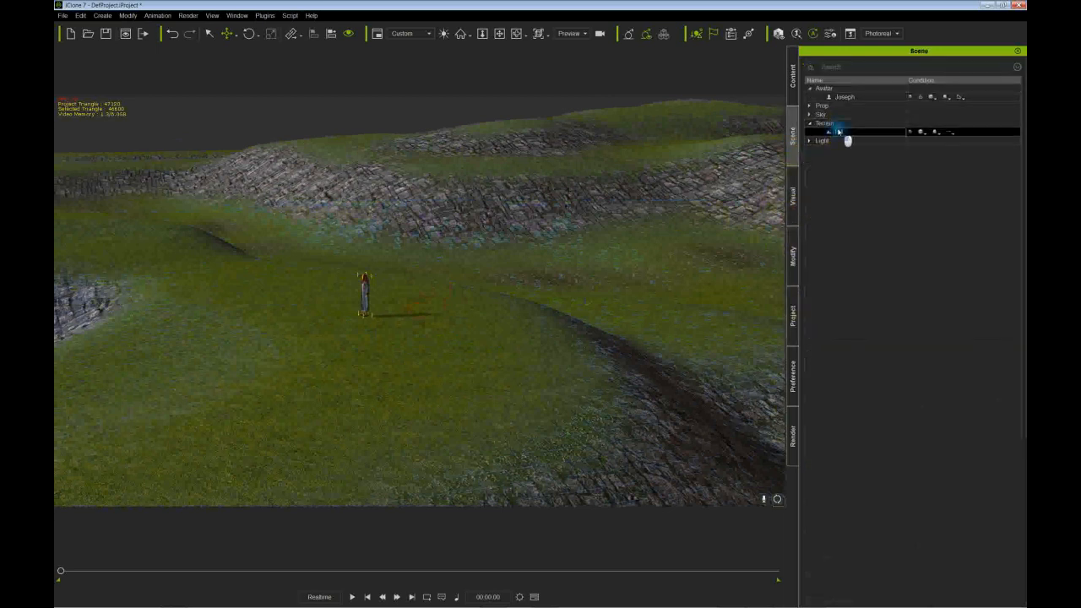
click(793, 255)
click(829, 199)
click(596, 274)
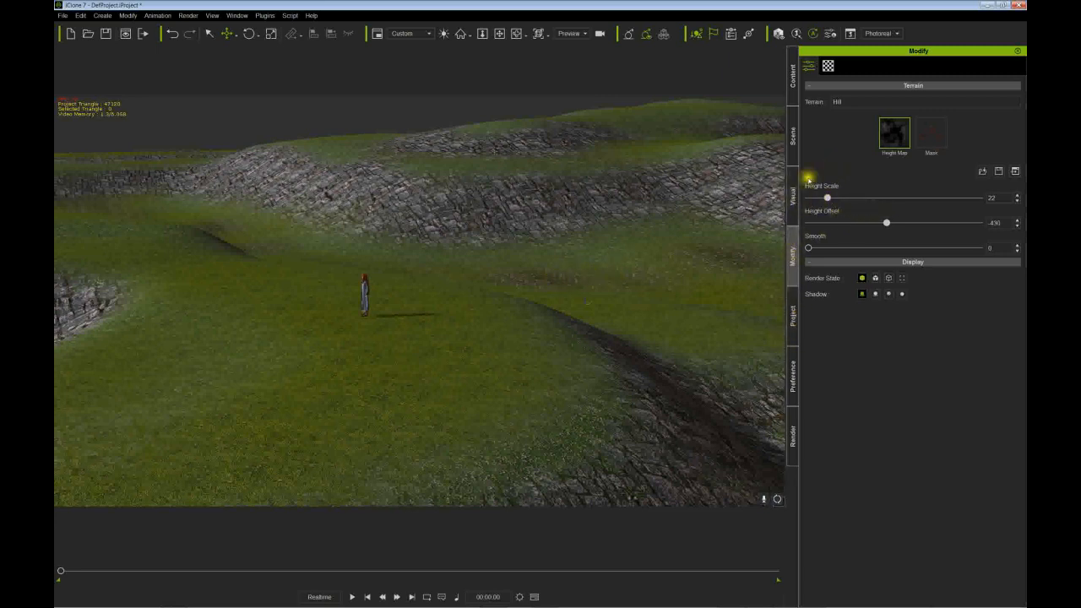
Step: Look through the terrain's Height Map materials 01 to 04 and select Height Map 02
click(829, 67)
click(833, 143)
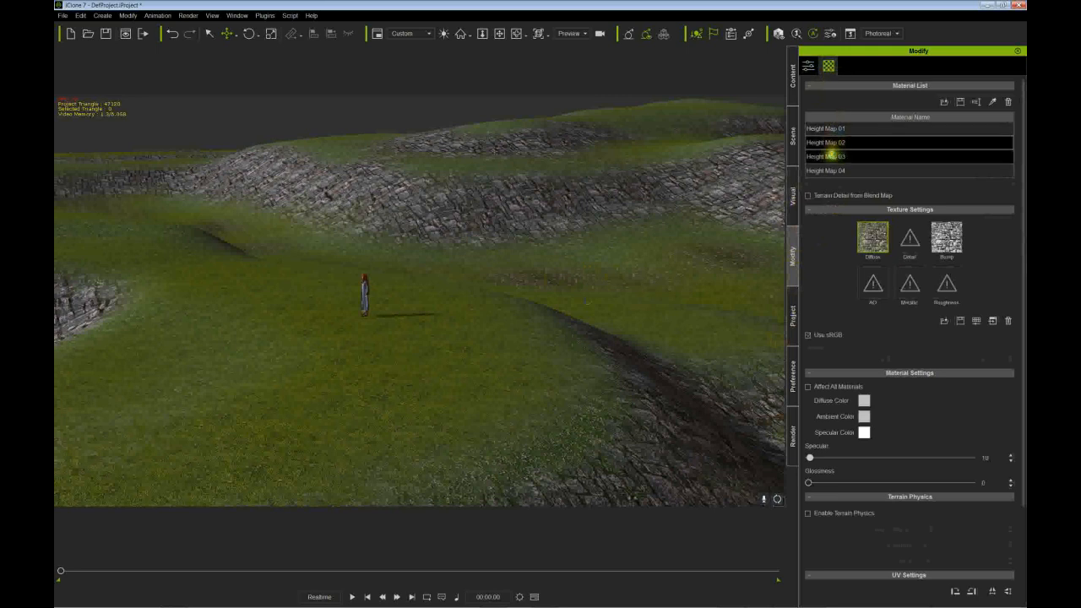
click(833, 156)
click(833, 171)
click(832, 156)
click(830, 129)
click(830, 143)
click(830, 156)
click(828, 143)
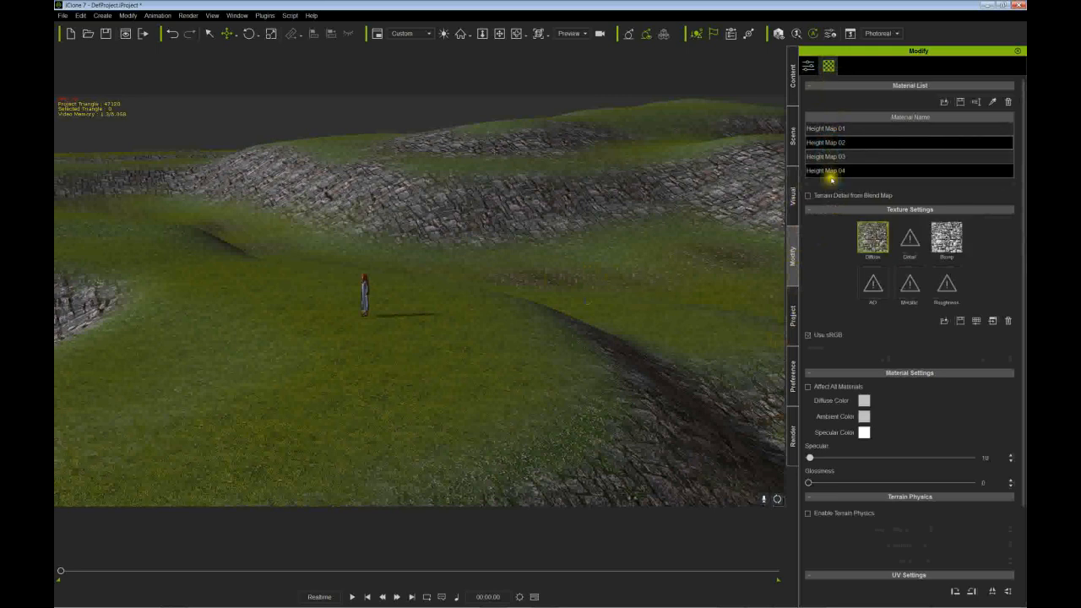
Step: Replace the Diffuse texture of Height Map 02 with a light beige sandy image from the TILES folder
middle_drag(543, 302, 454, 270)
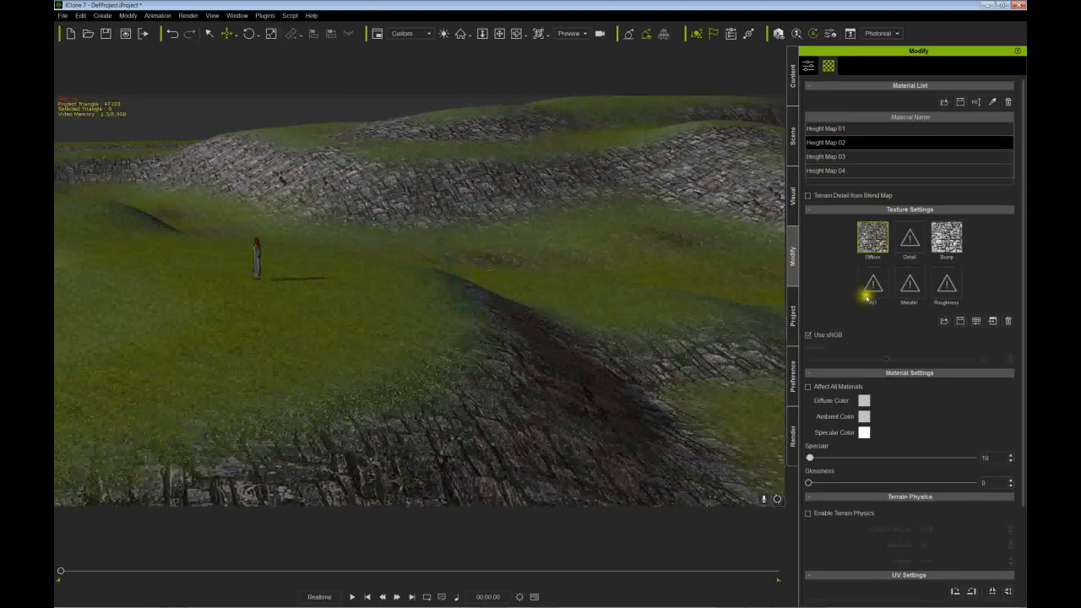
double_click(873, 243)
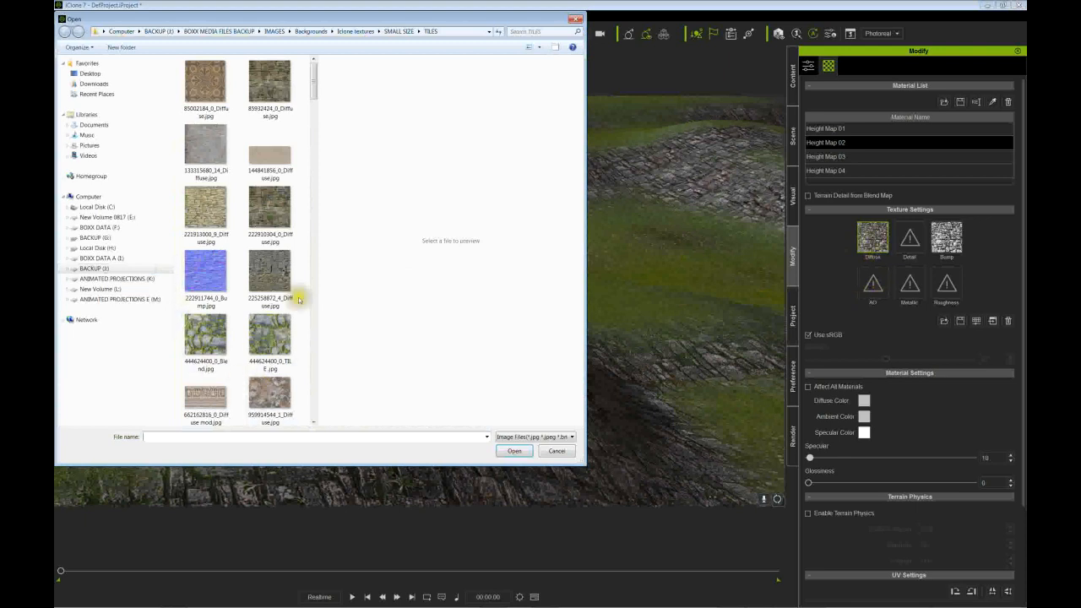
drag(314, 90, 314, 196)
double_click(207, 292)
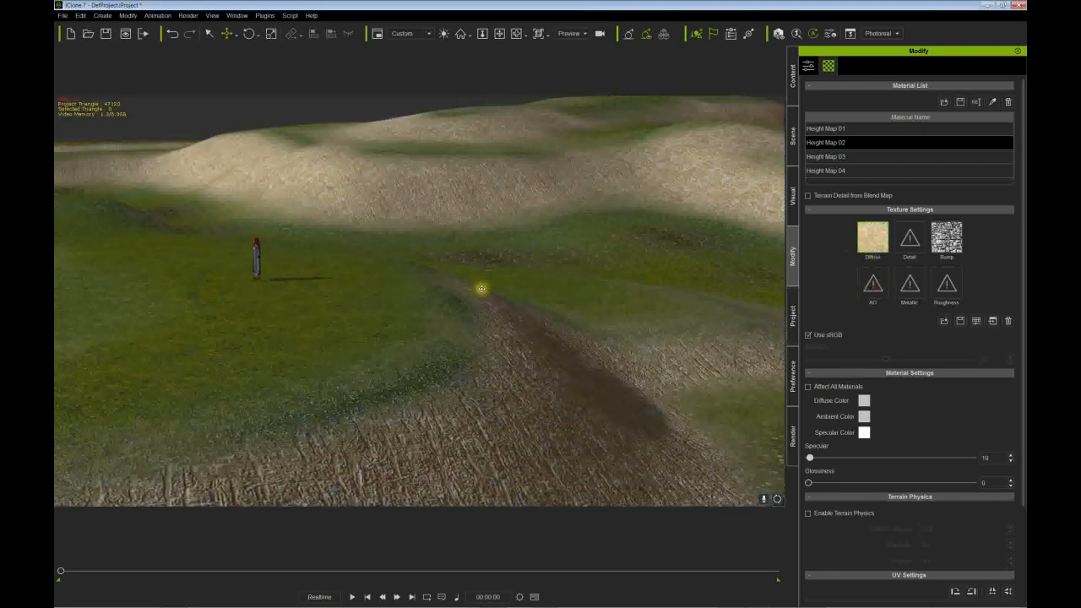
Step: Replace Height Map 02's Bump texture with the same light beige sandy image and set its strength to 62
right_drag(452, 289, 489, 256)
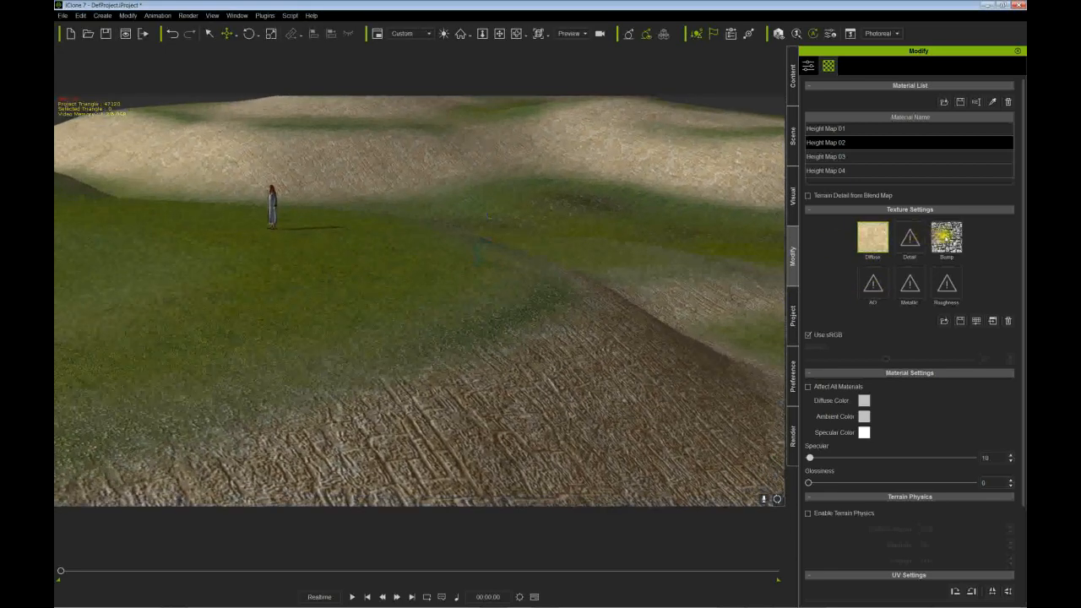
double_click(944, 236)
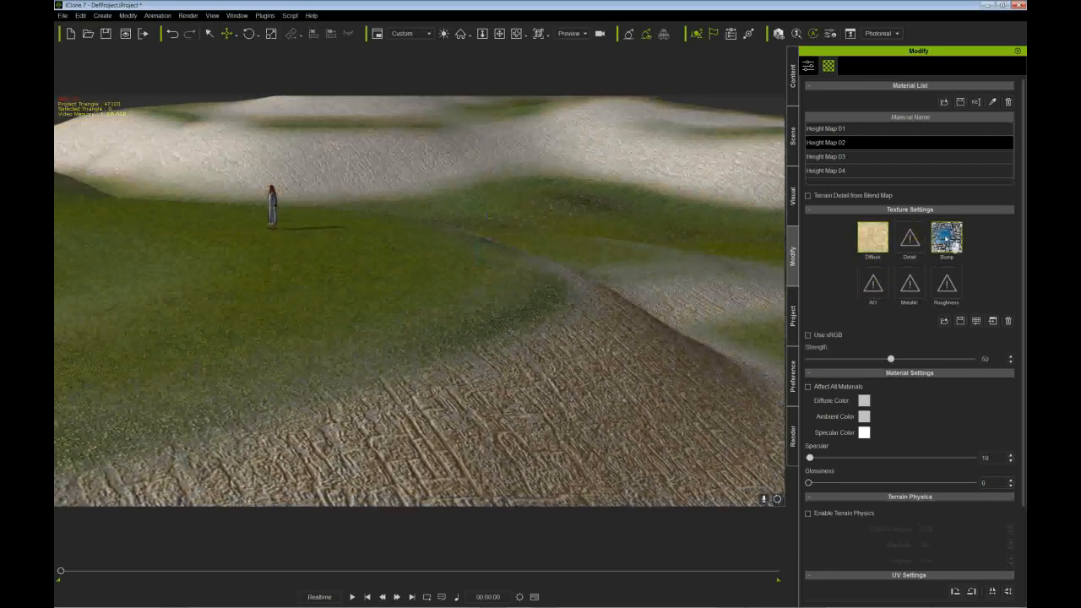
drag(311, 95, 314, 215)
double_click(206, 244)
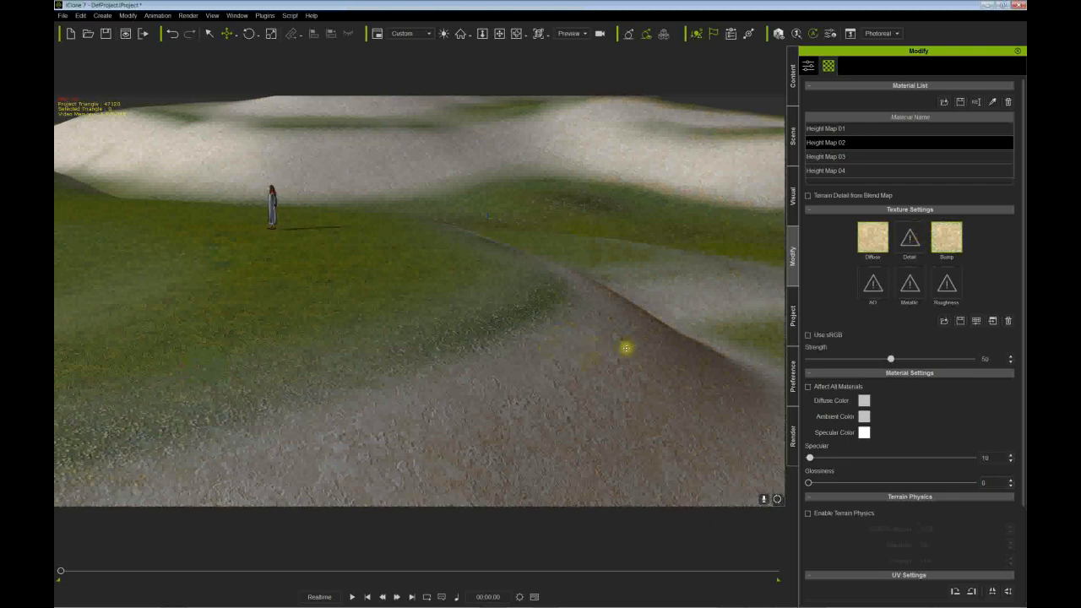
mouse_move(890, 358)
mouse_down()
mouse_move(948, 359)
mouse_move(900, 364)
mouse_up()
middle_drag(494, 363, 532, 328)
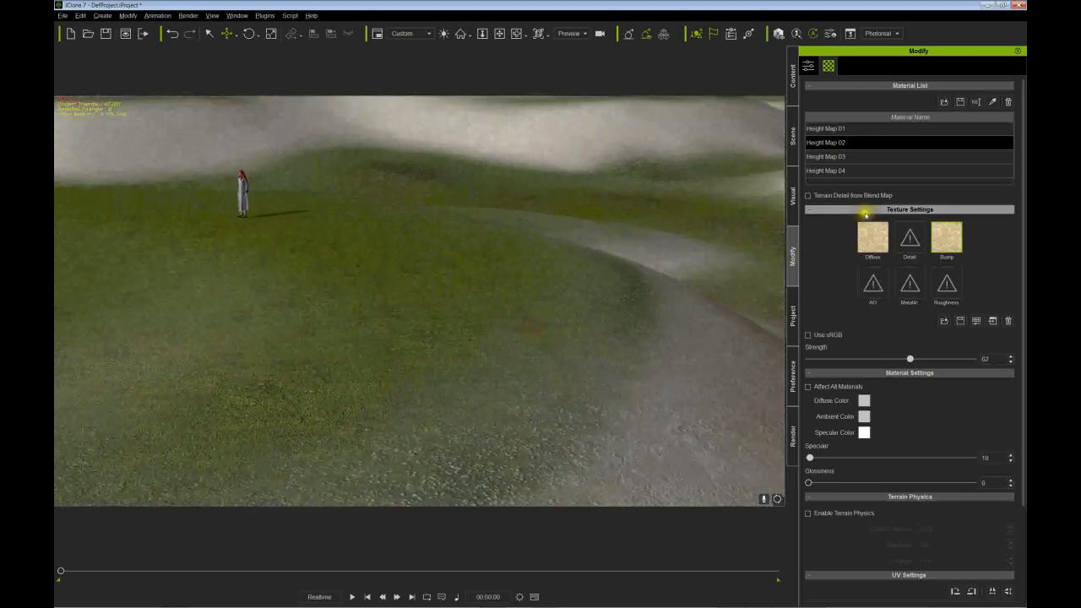
Step: Adjust the color of Height Map 02's Diffuse texture, setting hue to 2 and saturation to 38
click(867, 237)
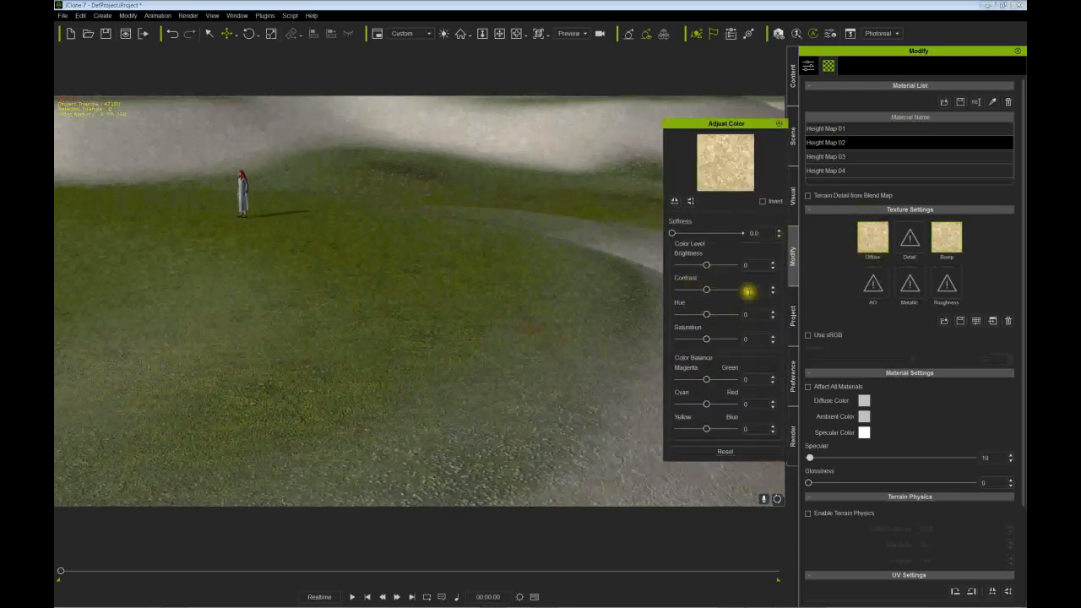
drag(707, 339, 725, 347)
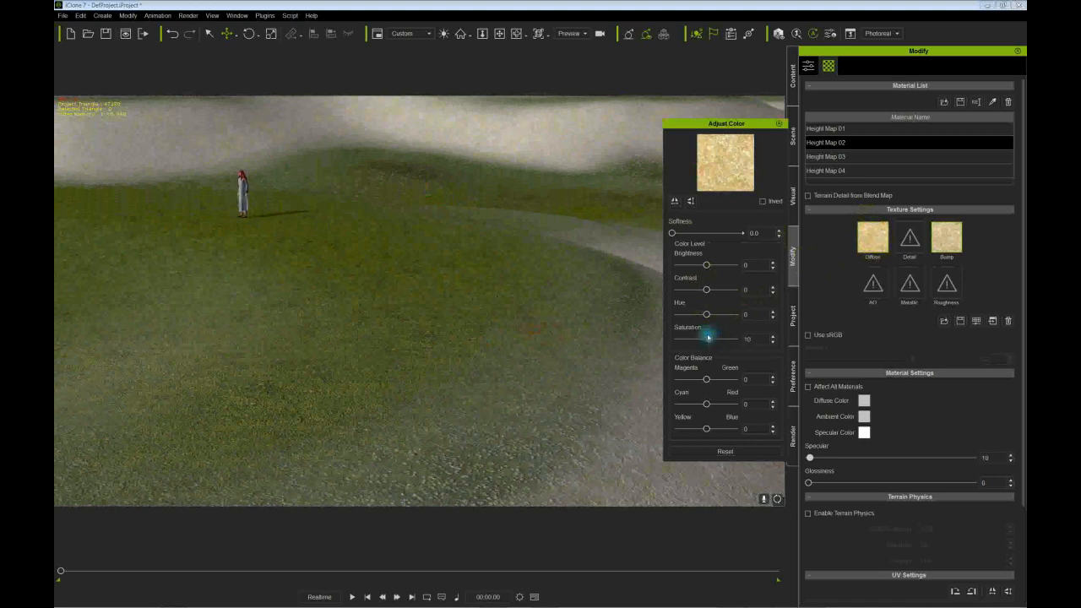
middle_drag(577, 302, 442, 285)
drag(708, 339, 706, 315)
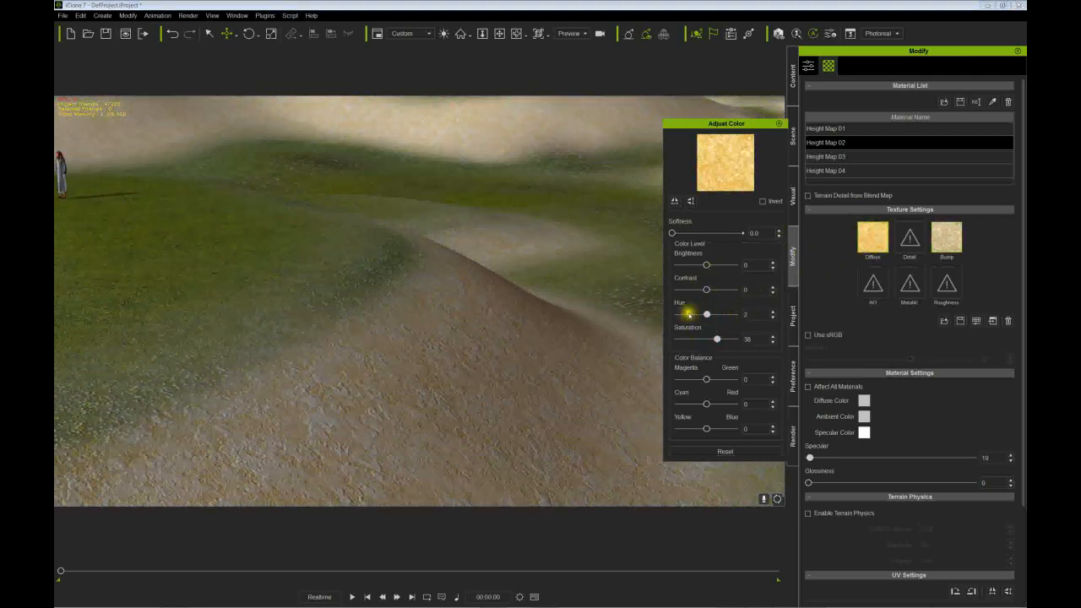
drag(563, 316, 526, 279)
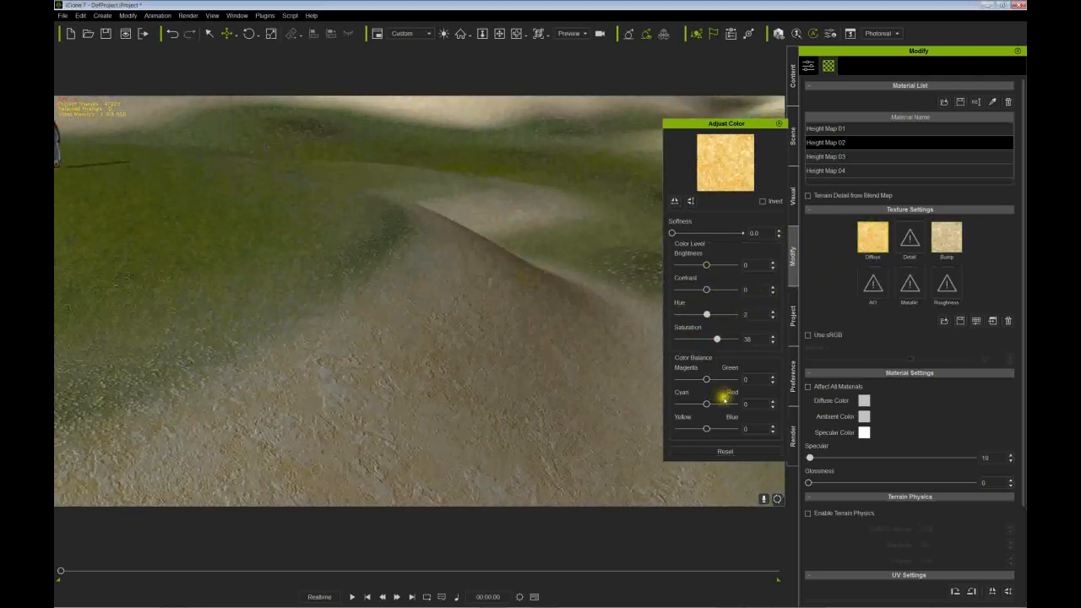
click(779, 123)
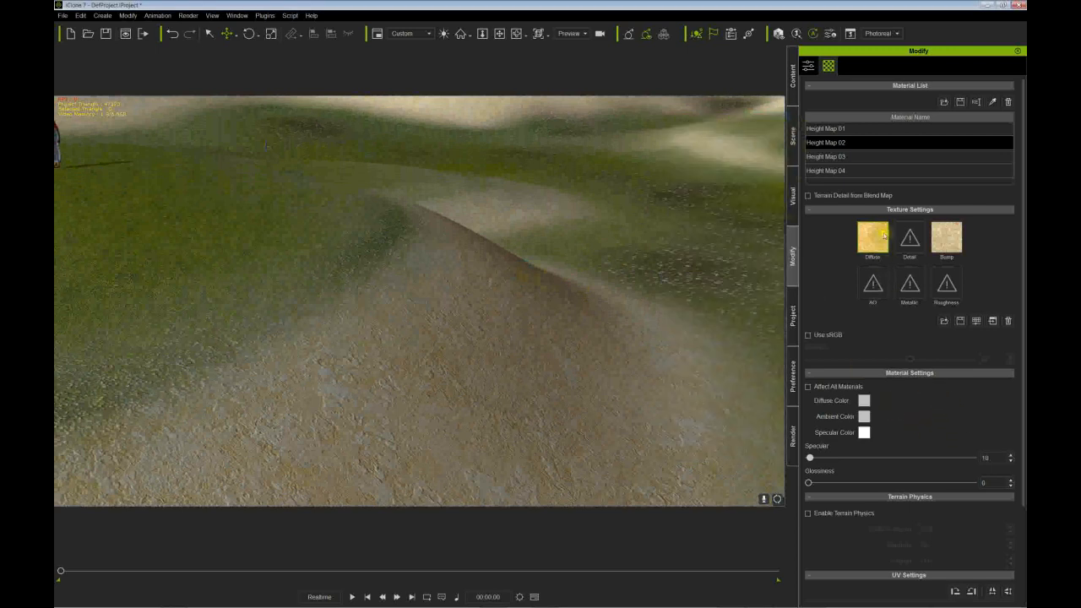
Step: Set the U tiling of Height Map 02's Bump texture to 40
scroll(927, 393, down, 3)
scroll(906, 365, down, 1)
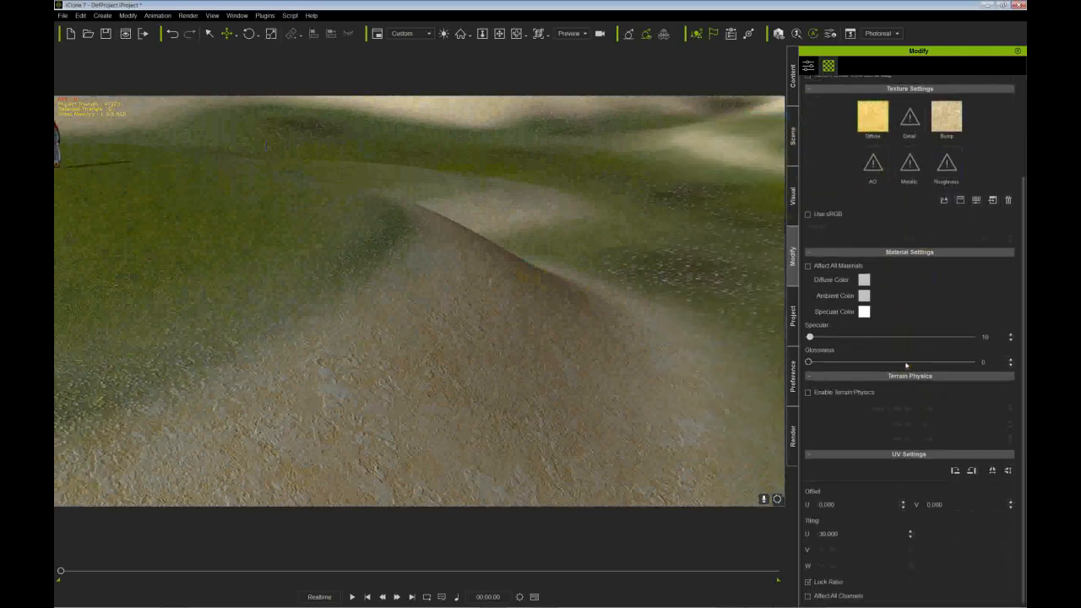
click(845, 534)
double_click(827, 534)
click(946, 116)
drag(852, 539, 808, 542)
key(Return)
right_drag(542, 387, 596, 352)
Step: Adjust the color of Height Map 01's grassy Diffuse texture to brightness 17, hue -10 and saturation -29
scroll(846, 173, up, 1)
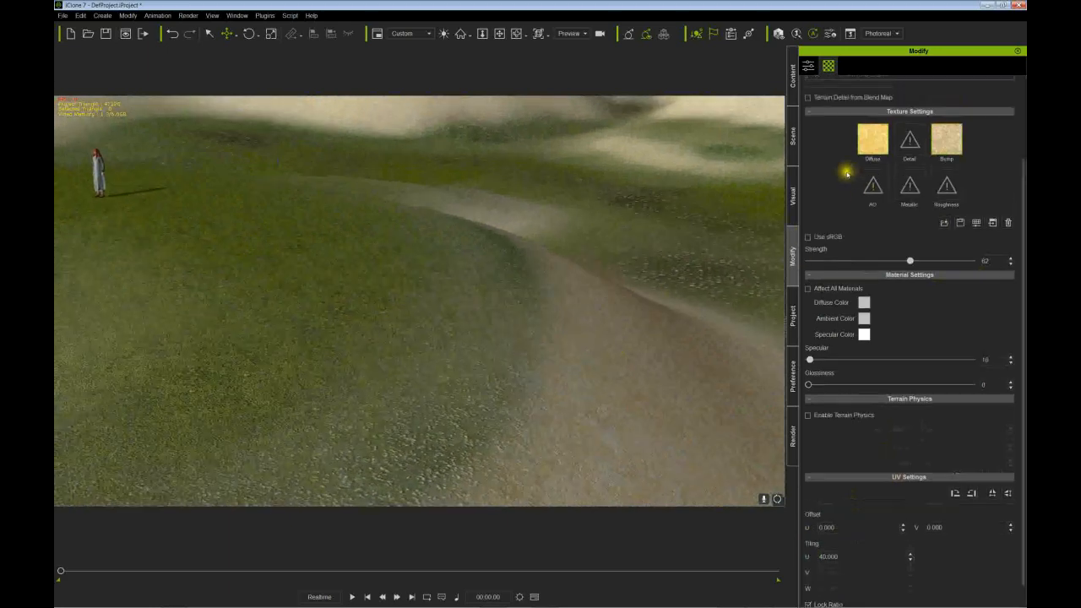
scroll(846, 173, up, 3)
click(872, 237)
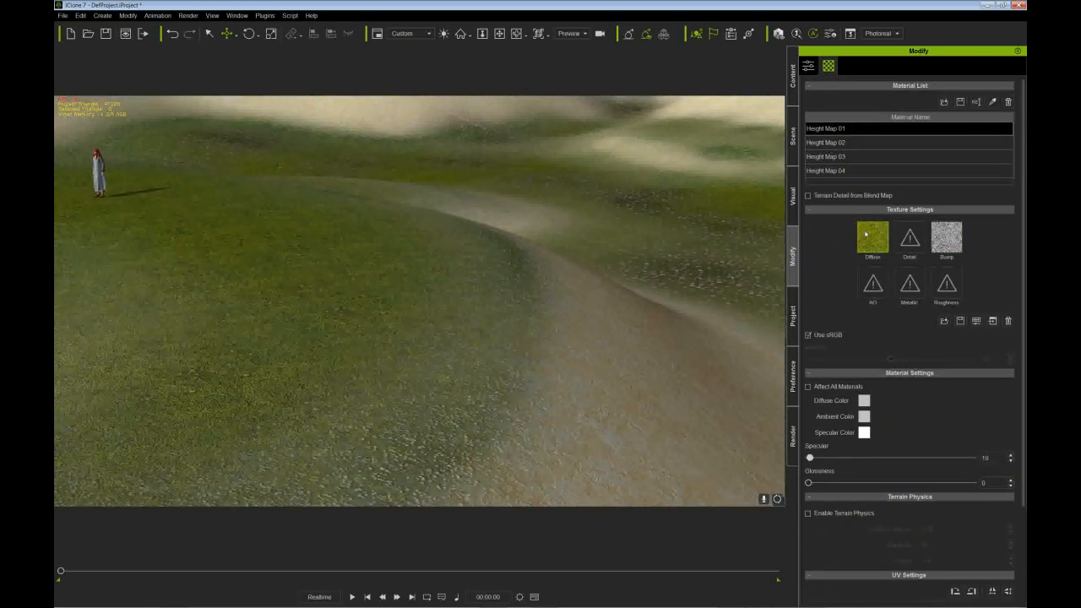
click(873, 237)
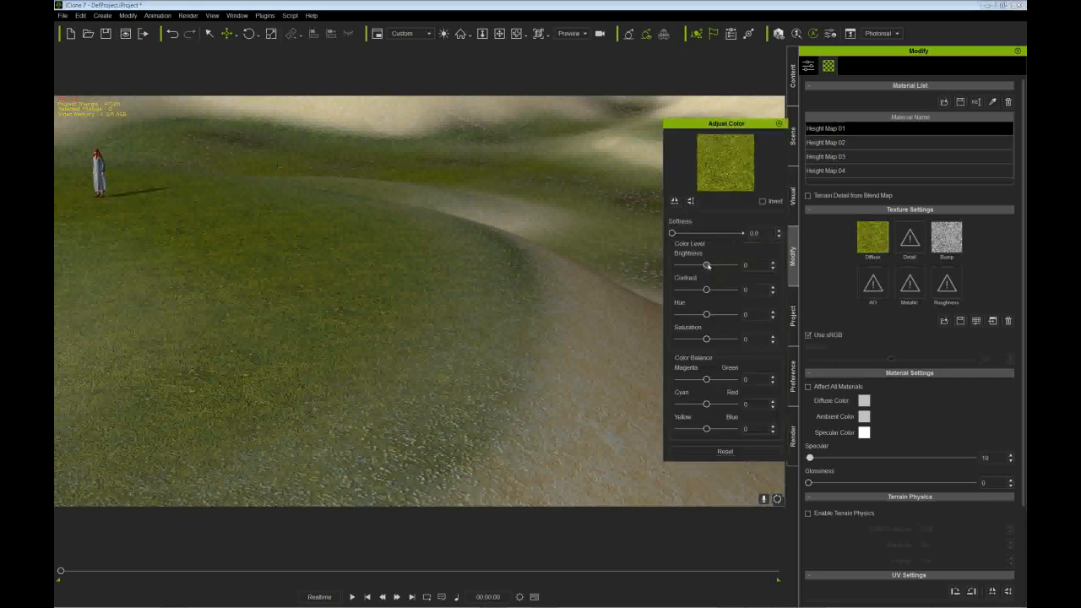
drag(704, 340, 699, 339)
drag(707, 265, 711, 265)
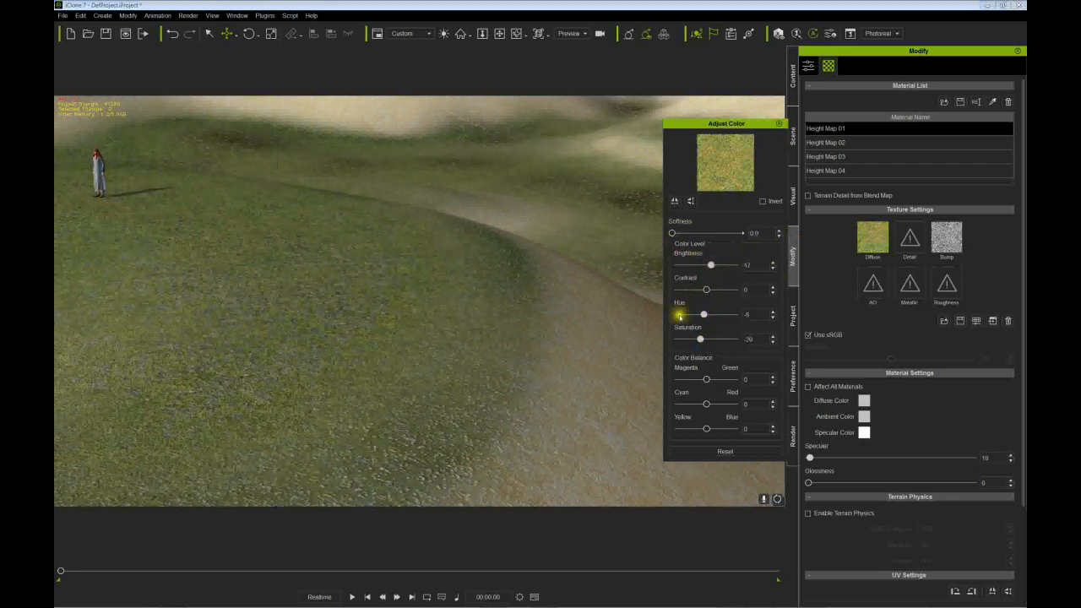
right_drag(539, 319, 543, 342)
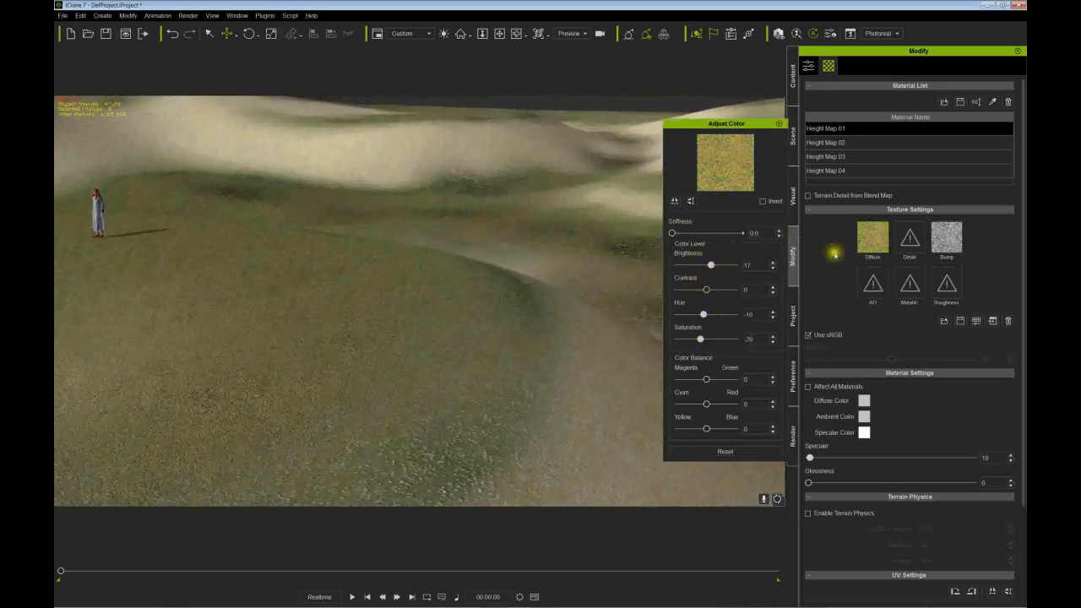
Step: Shift the hue of Height Map 03's Diffuse texture to -20 and close the color adjustment
click(836, 142)
click(832, 156)
drag(705, 316, 714, 323)
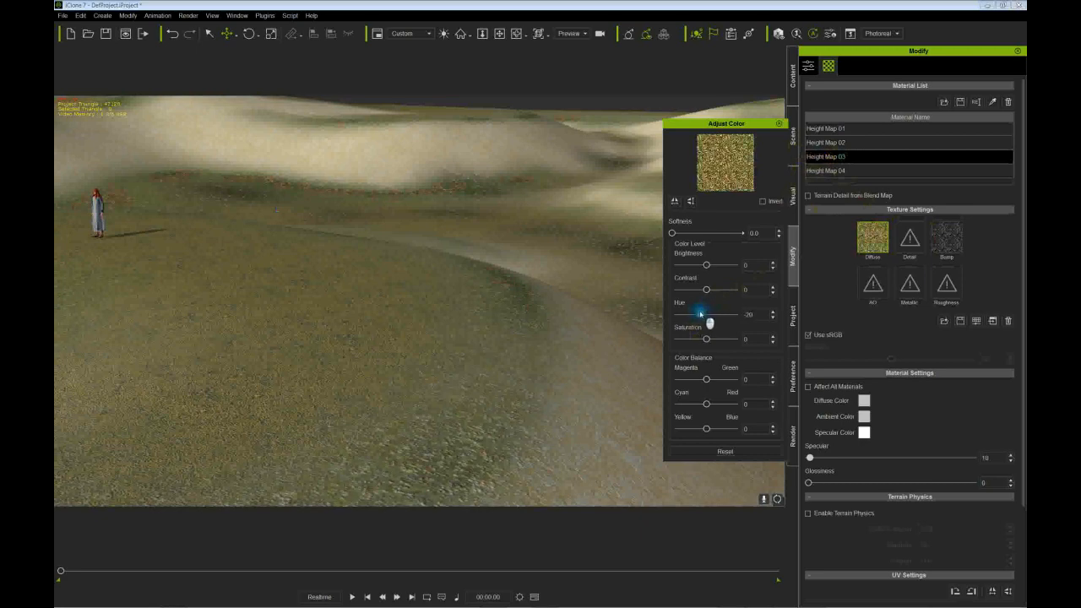
mouse_move(531, 349)
right_down()
mouse_move(521, 343)
mouse_move(523, 357)
right_up()
drag(523, 356, 642, 340)
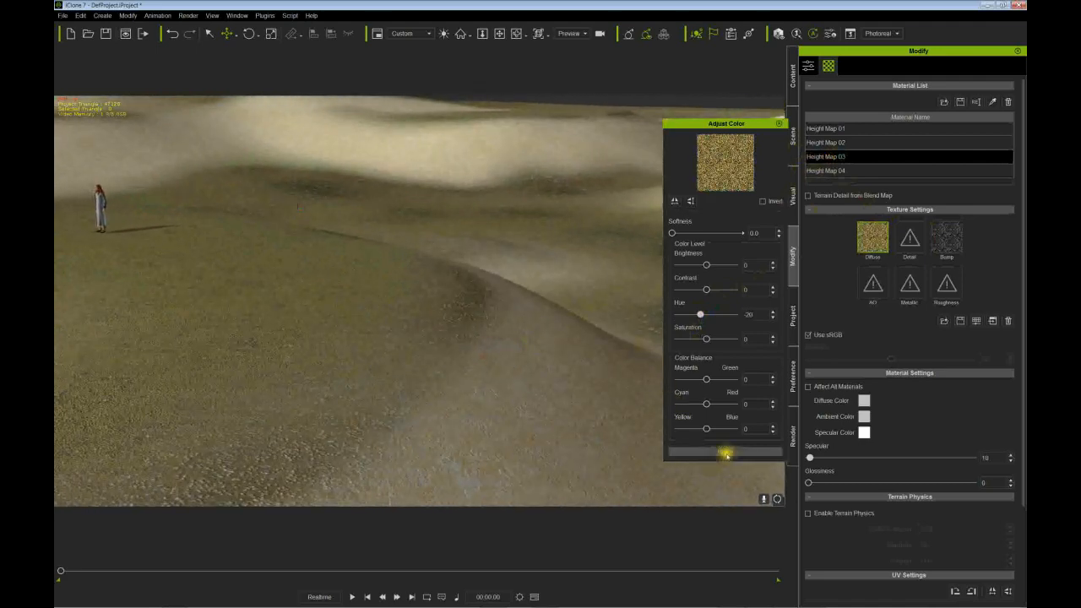
click(779, 124)
drag(509, 296, 507, 340)
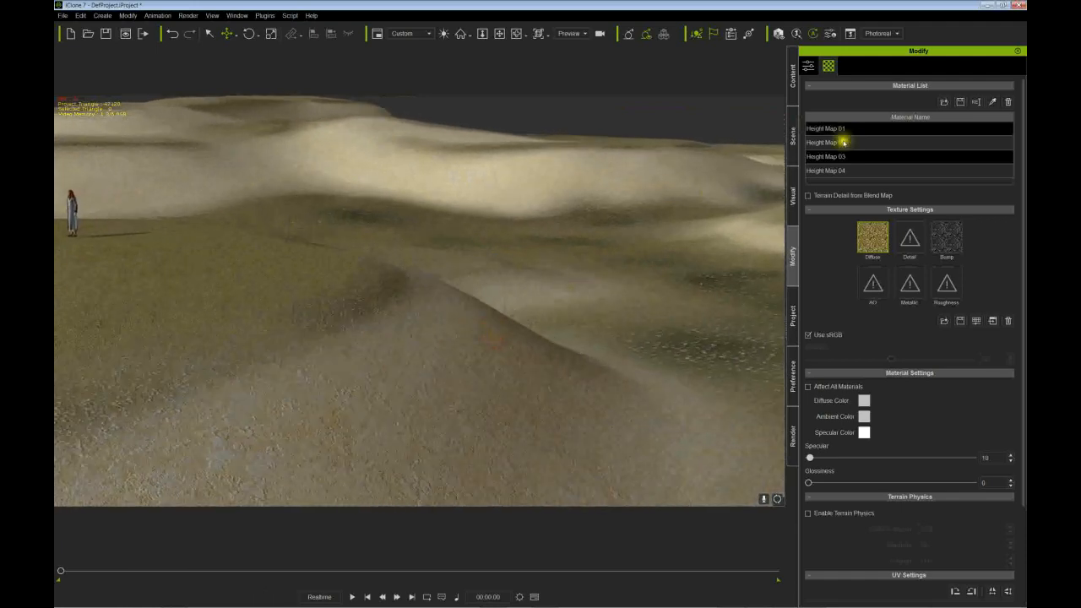
Step: Browse the Water template library and add Water 5 to the terrain scene
click(792, 76)
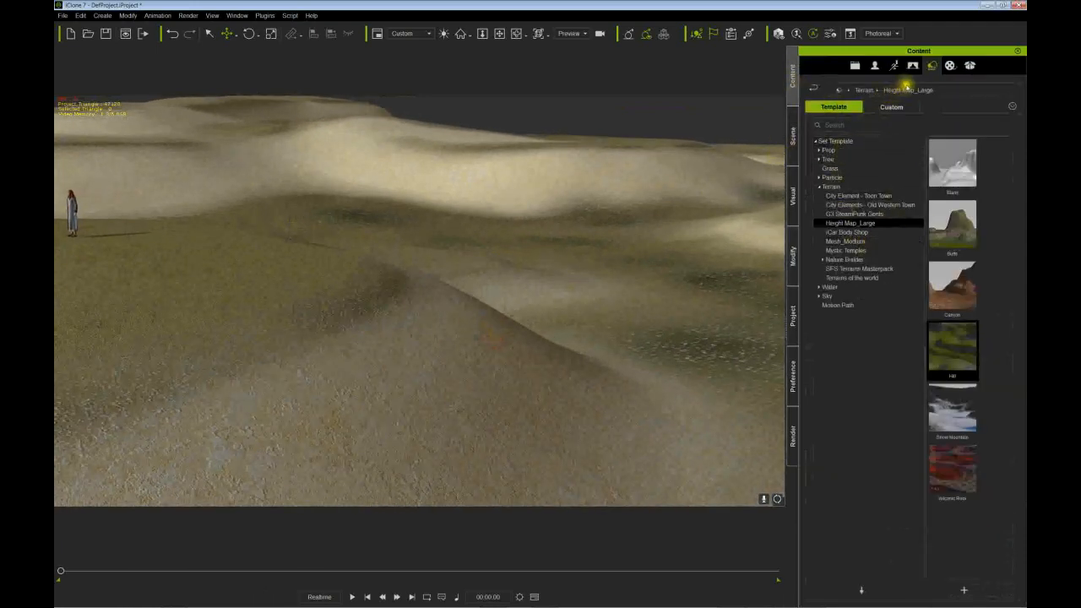
click(819, 287)
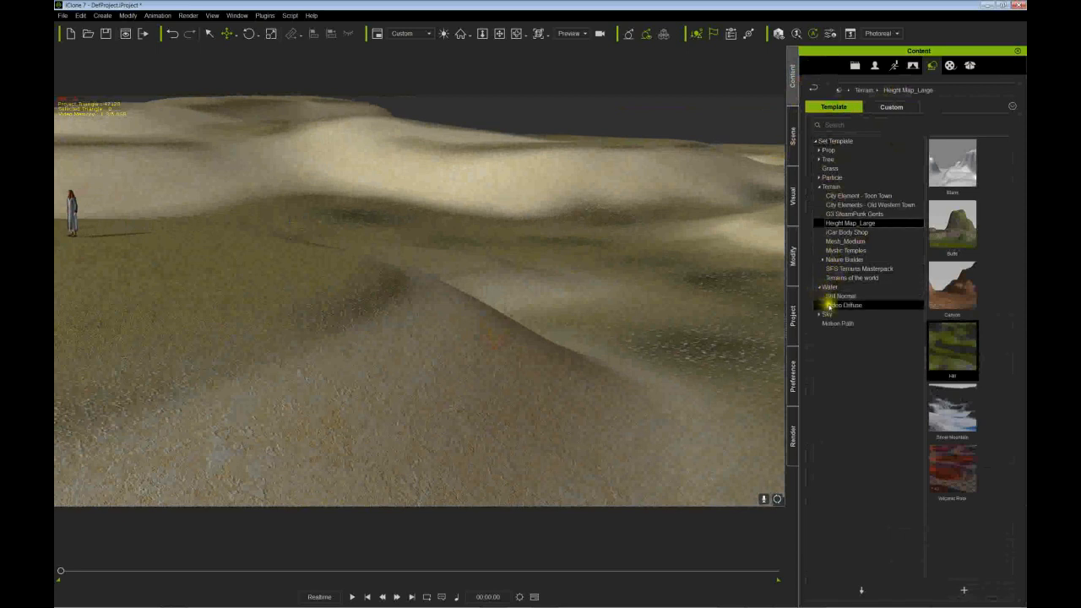
click(840, 297)
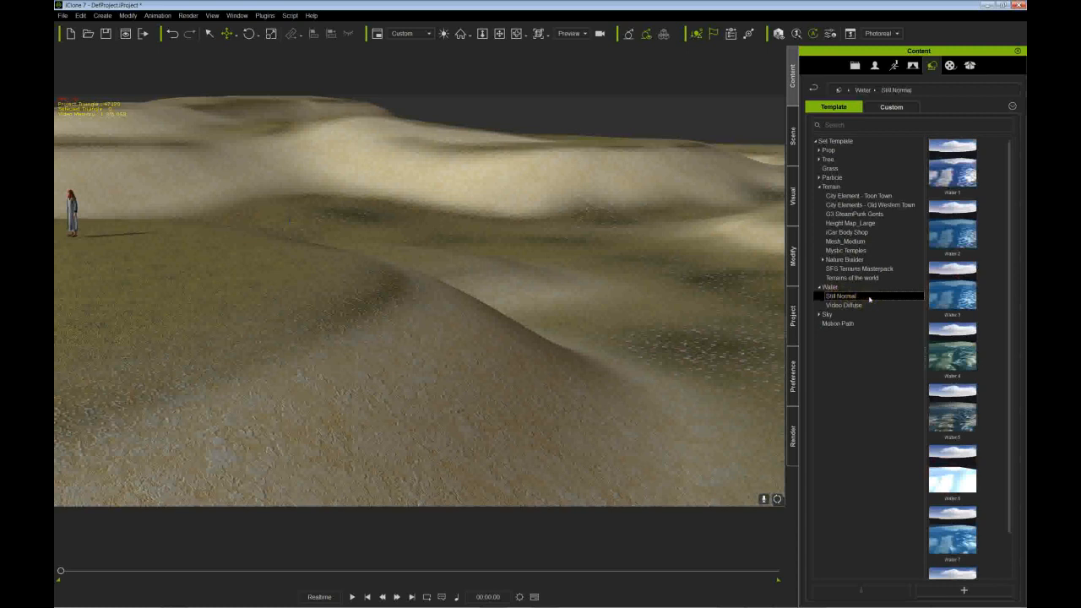
click(828, 288)
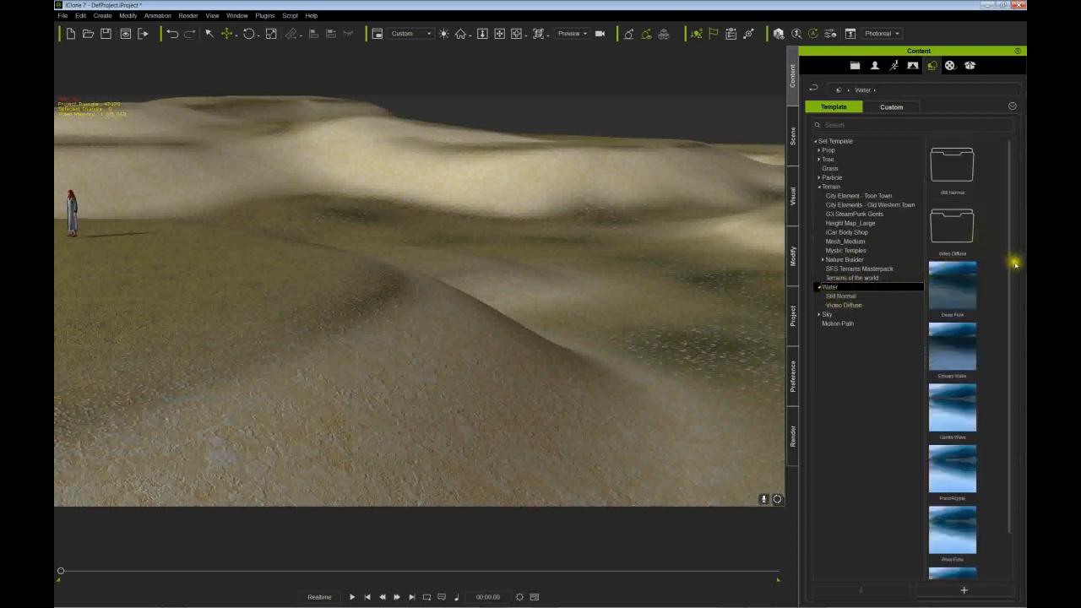
drag(1009, 270, 1013, 340)
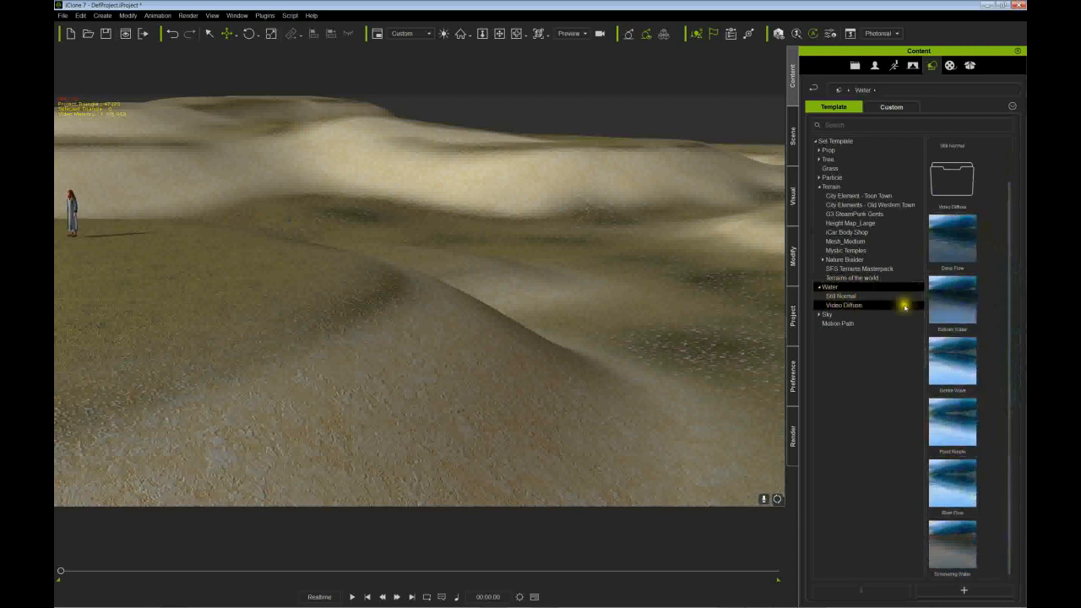
click(839, 296)
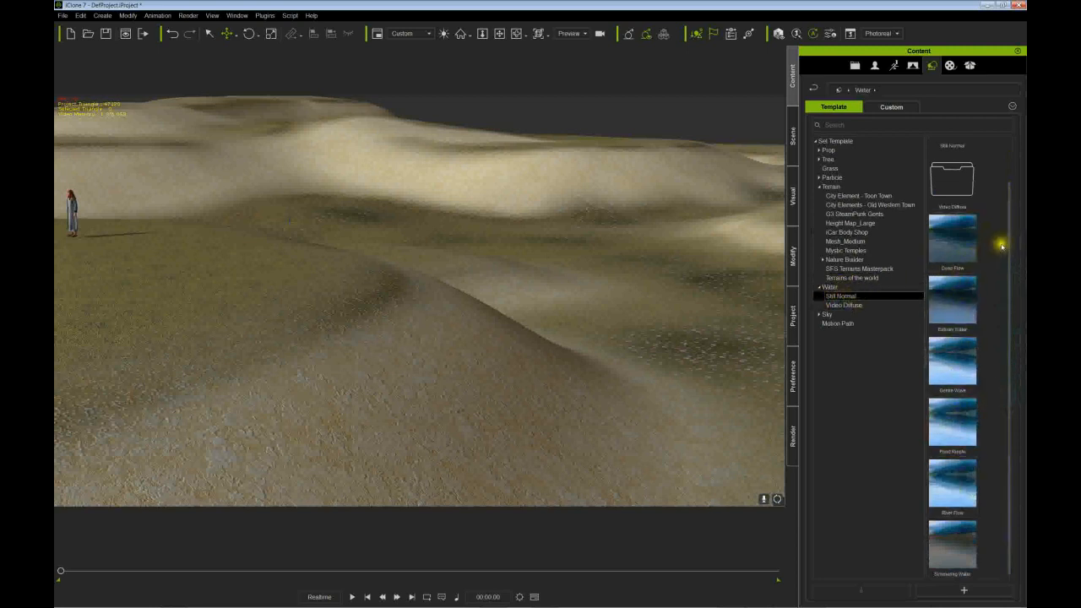
click(842, 296)
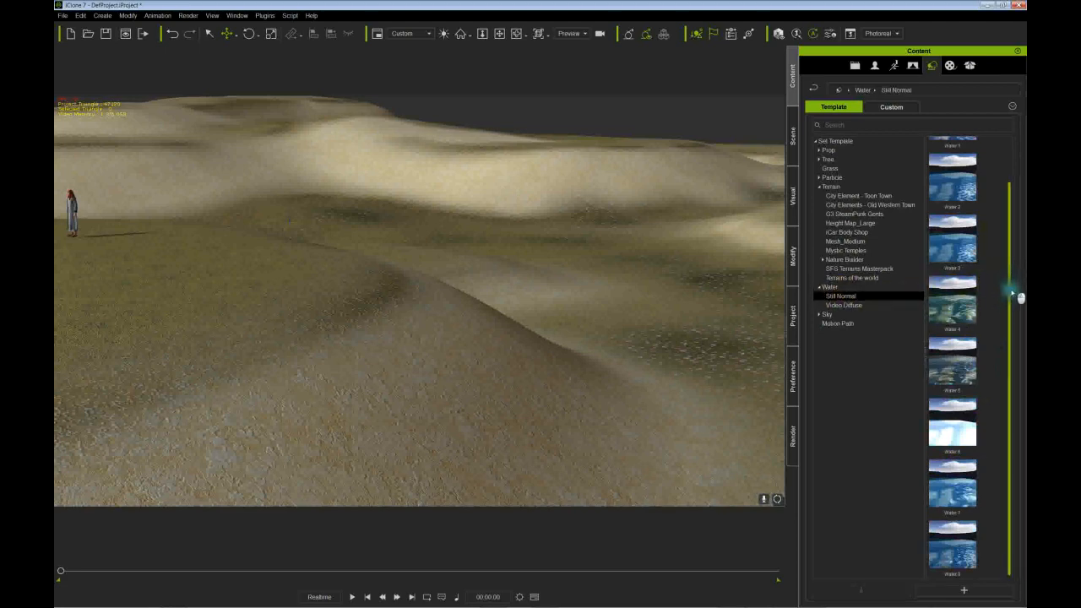
drag(952, 369, 587, 349)
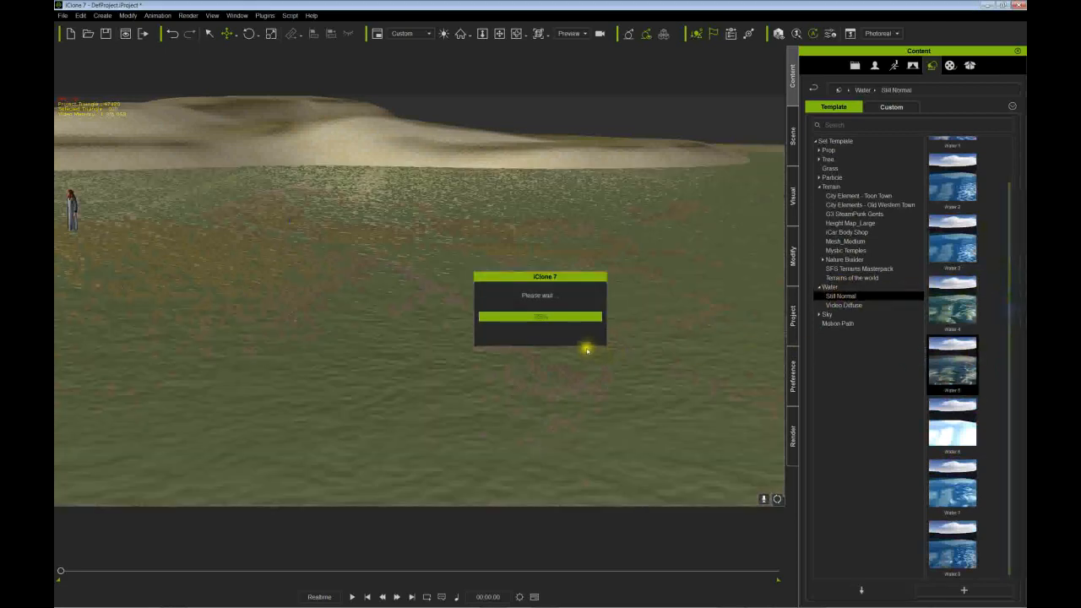
right_drag(470, 335, 503, 346)
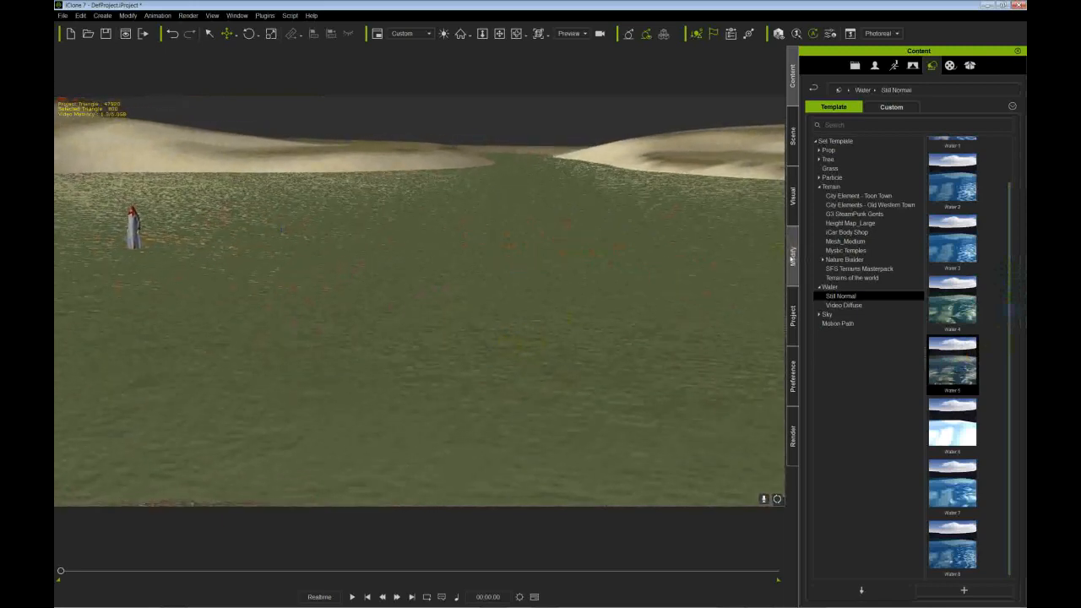
Step: Lower the water surface until the avatar's flat ground rises above it and forms a shoreline
click(793, 258)
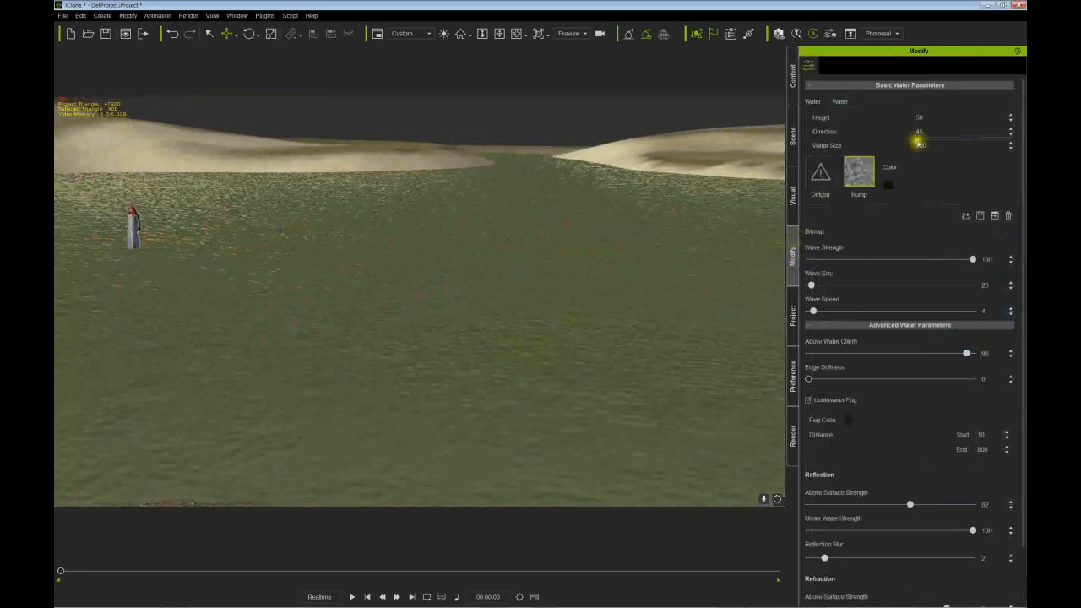
click(920, 134)
click(792, 137)
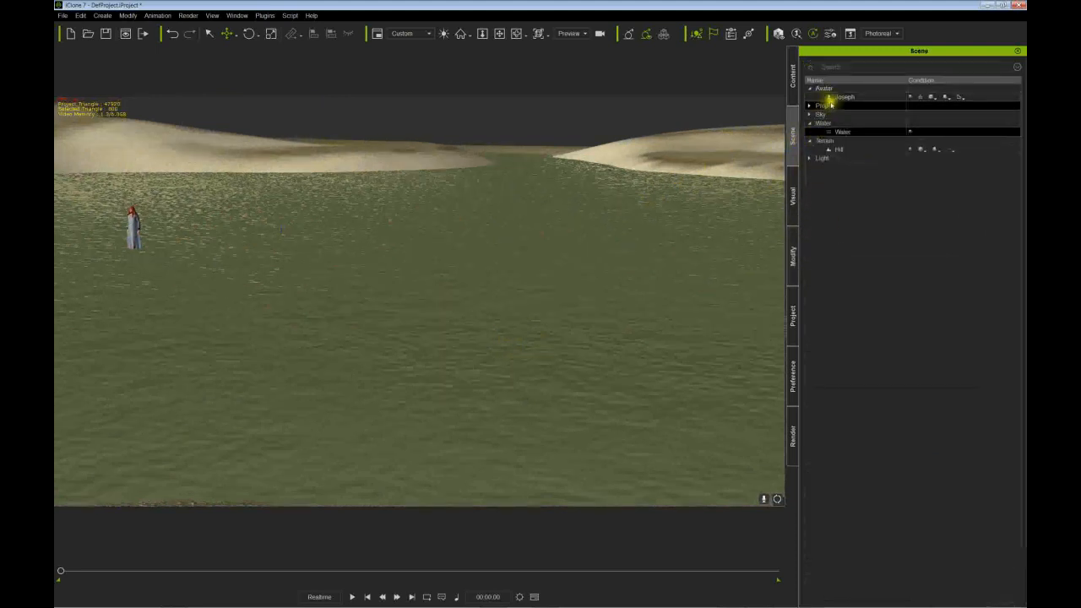
click(494, 204)
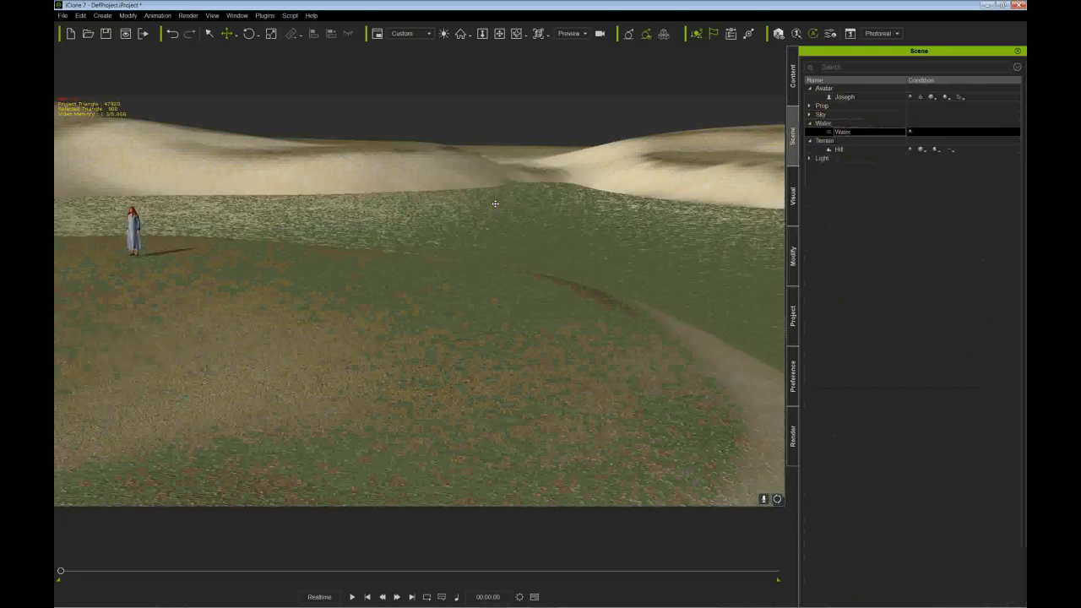
mouse_move(489, 269)
right_down()
mouse_move(394, 242)
mouse_move(413, 259)
mouse_move(494, 223)
mouse_move(519, 239)
mouse_move(499, 250)
mouse_move(733, 173)
right_up()
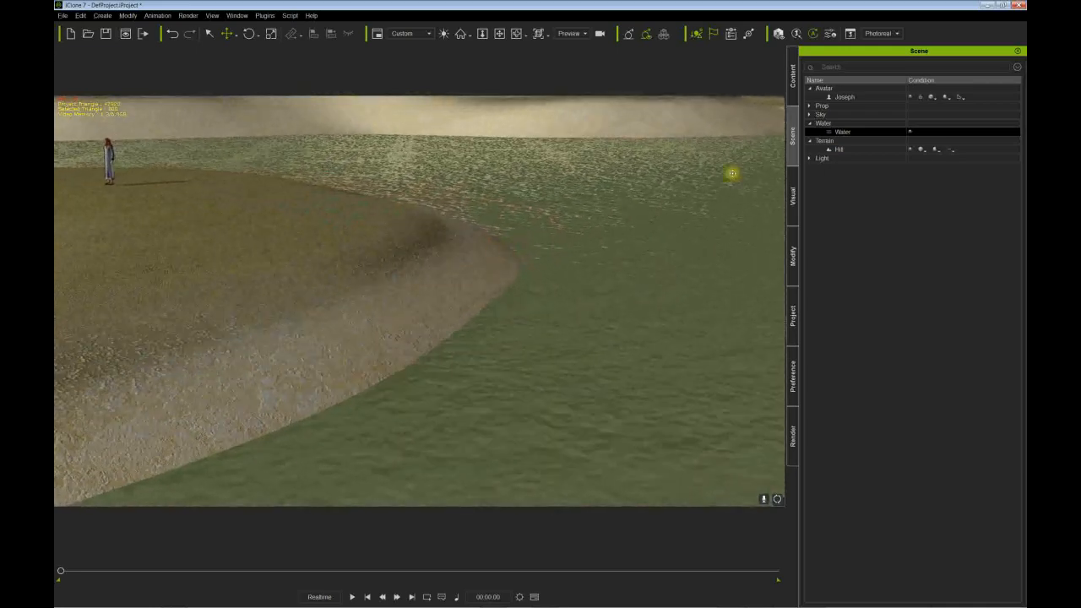
Step: Set the water's Edge Softness to 57 and its Wave Size to 24
click(793, 244)
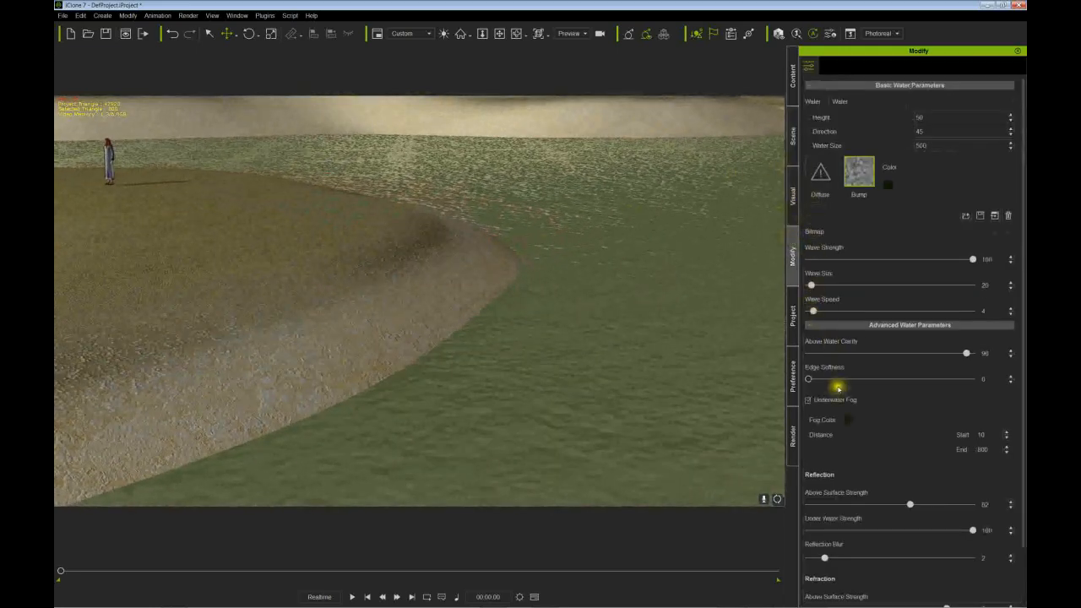
drag(812, 379, 704, 389)
drag(807, 379, 902, 379)
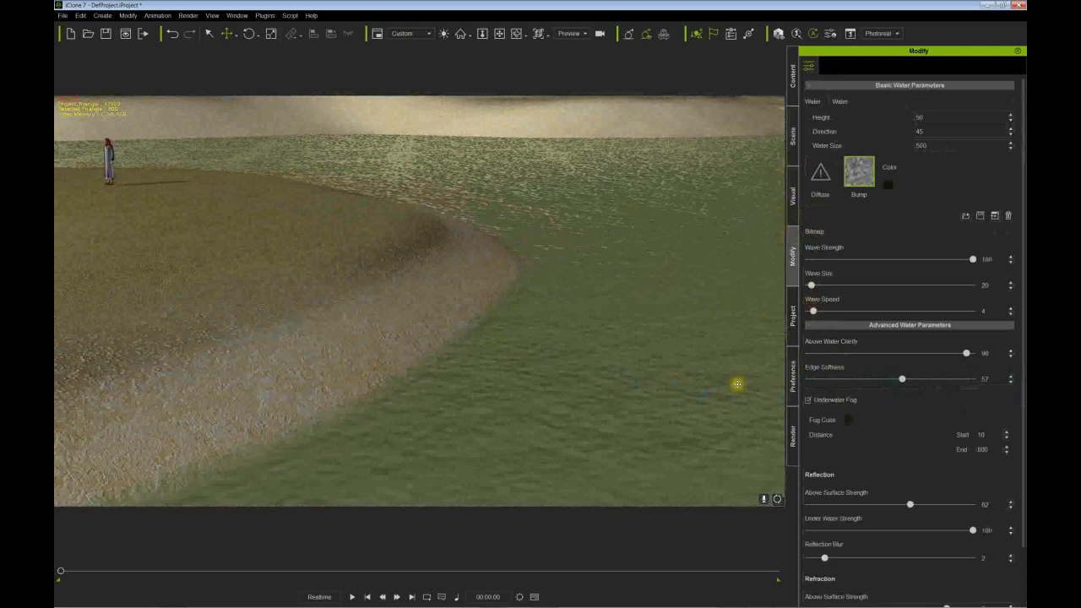
click(463, 325)
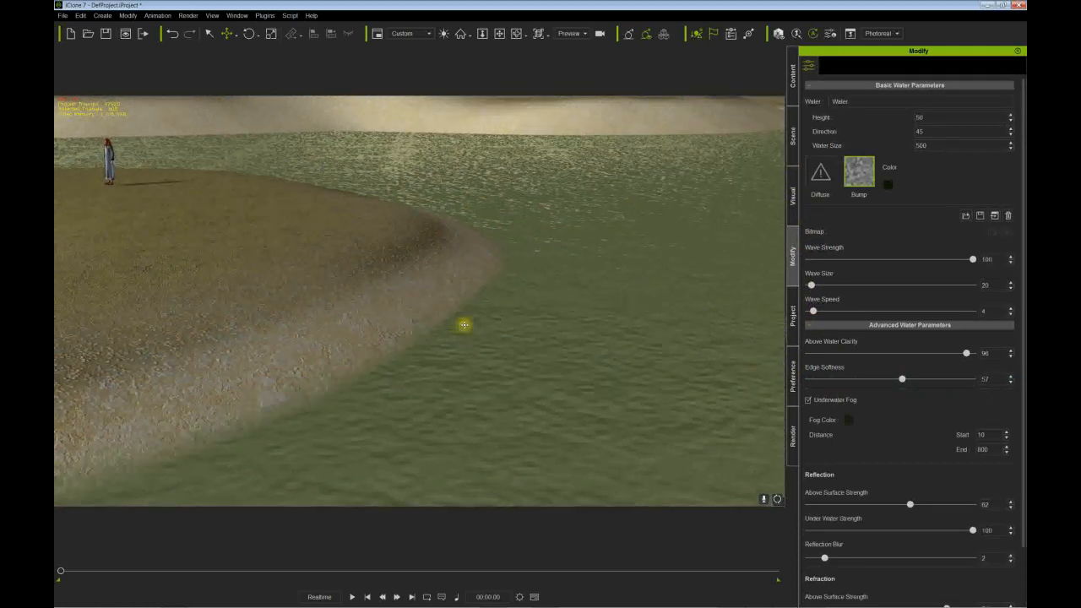
drag(812, 285, 814, 285)
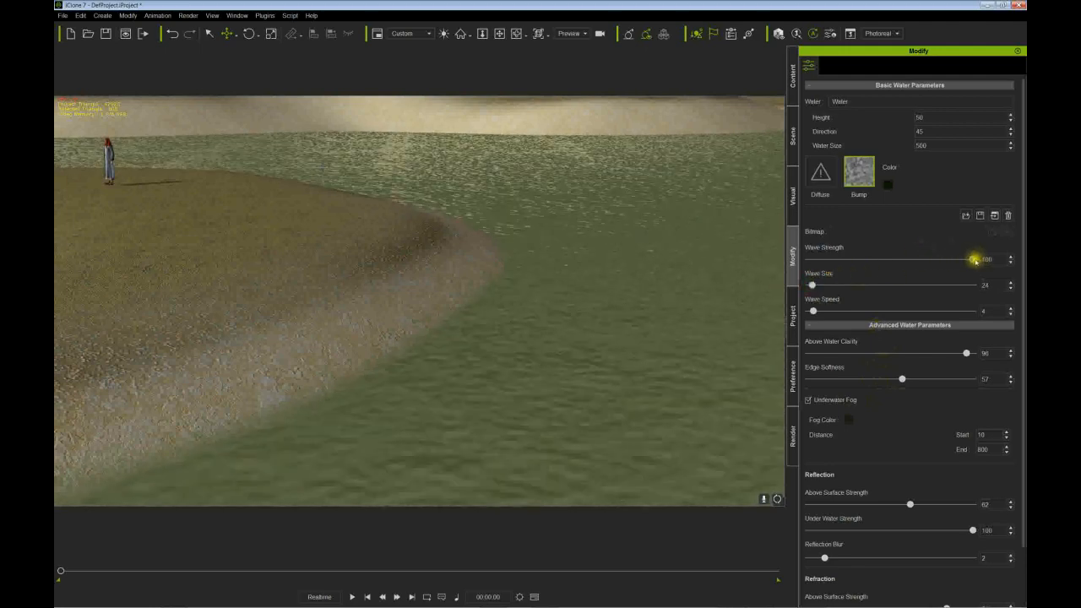
Step: Set the water's Wave Strength to 50 and play the timeline to preview the waves
drag(971, 268, 895, 276)
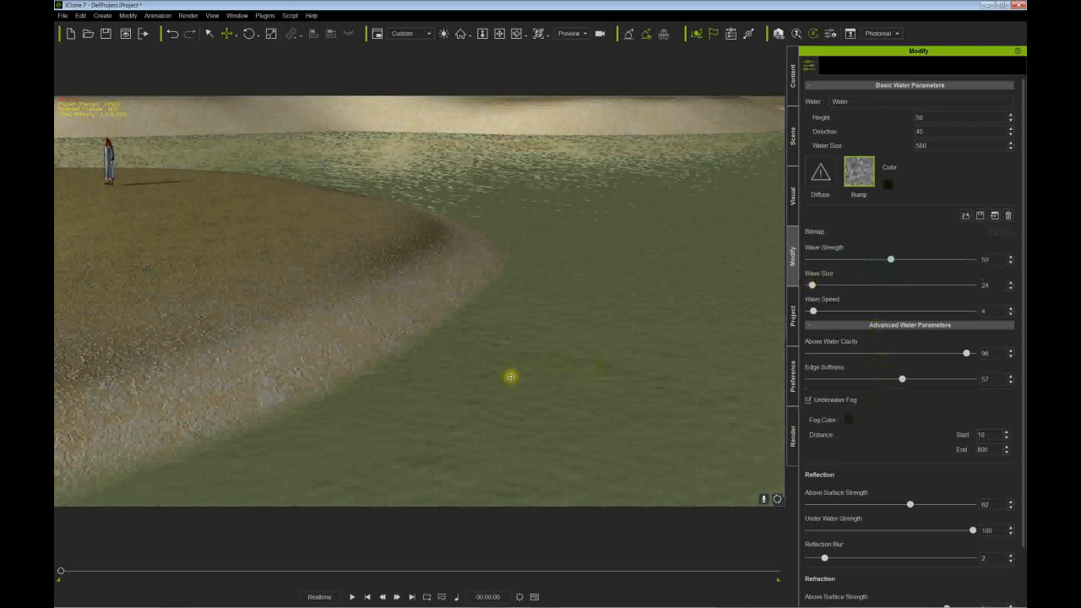
key(space)
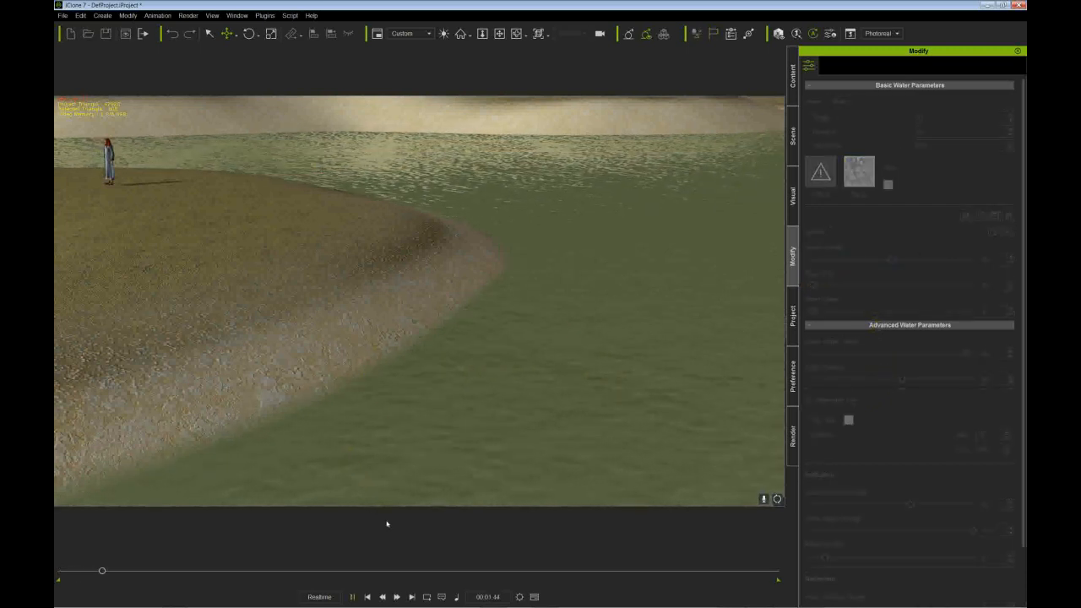
click(368, 597)
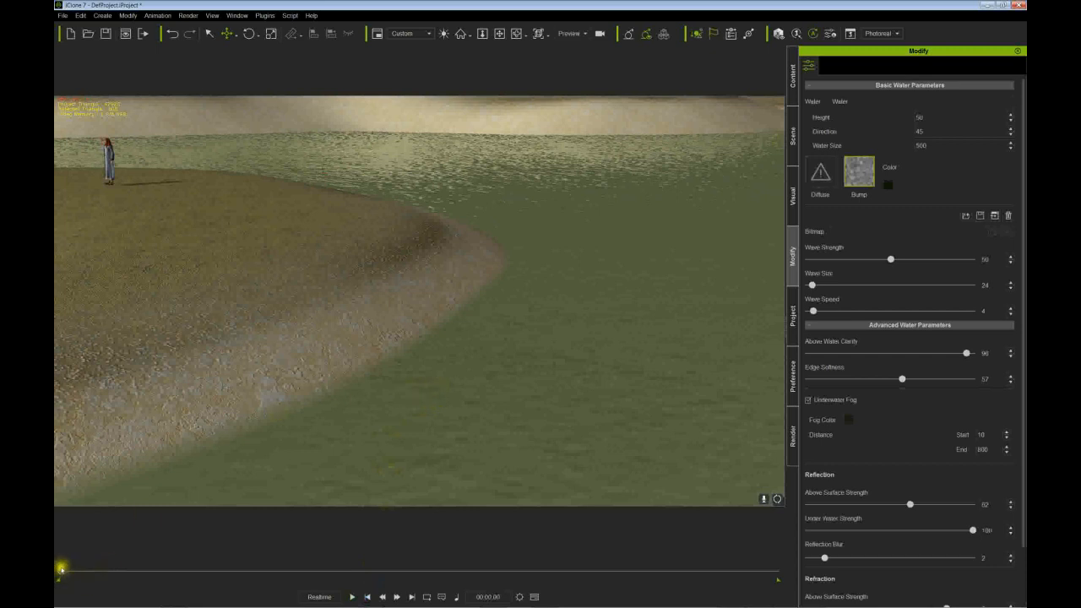
Step: Replay the animation from the start several times to examine the water's wave motion near the shoreline
click(494, 351)
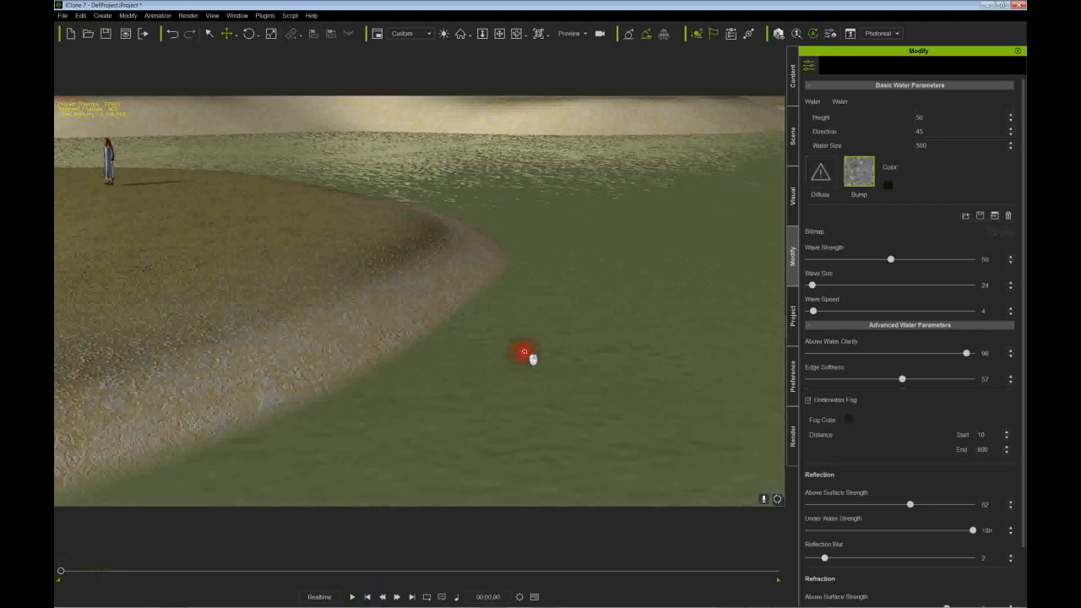
key(space)
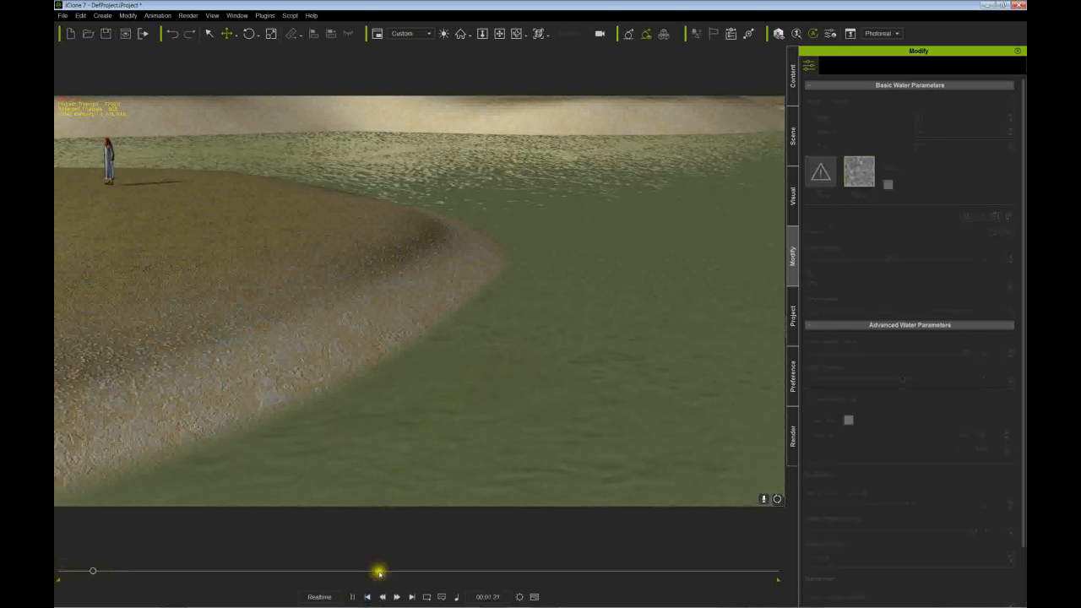
click(367, 597)
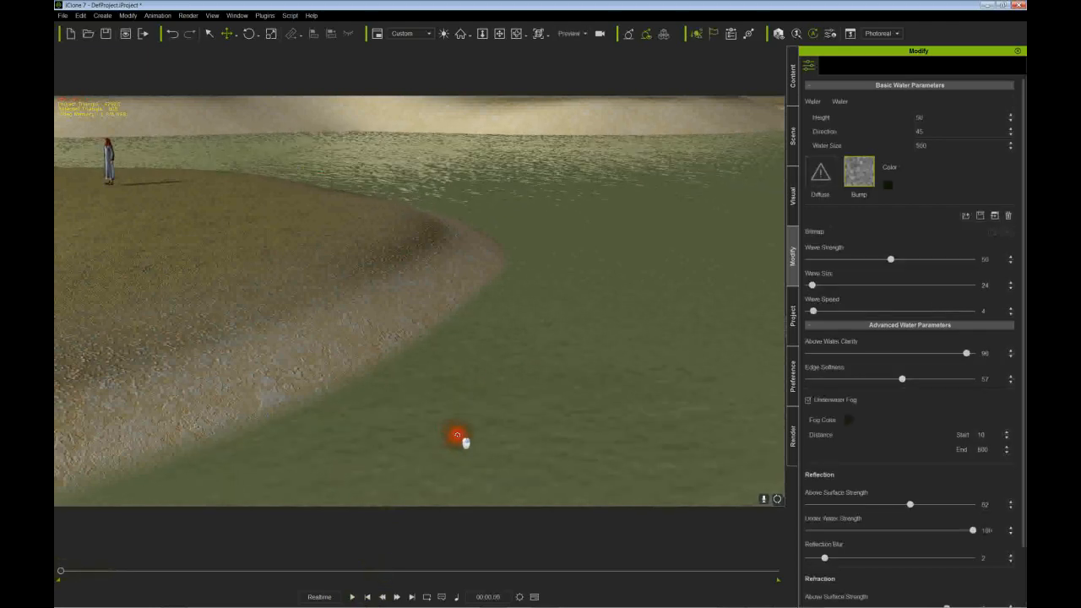
key(space)
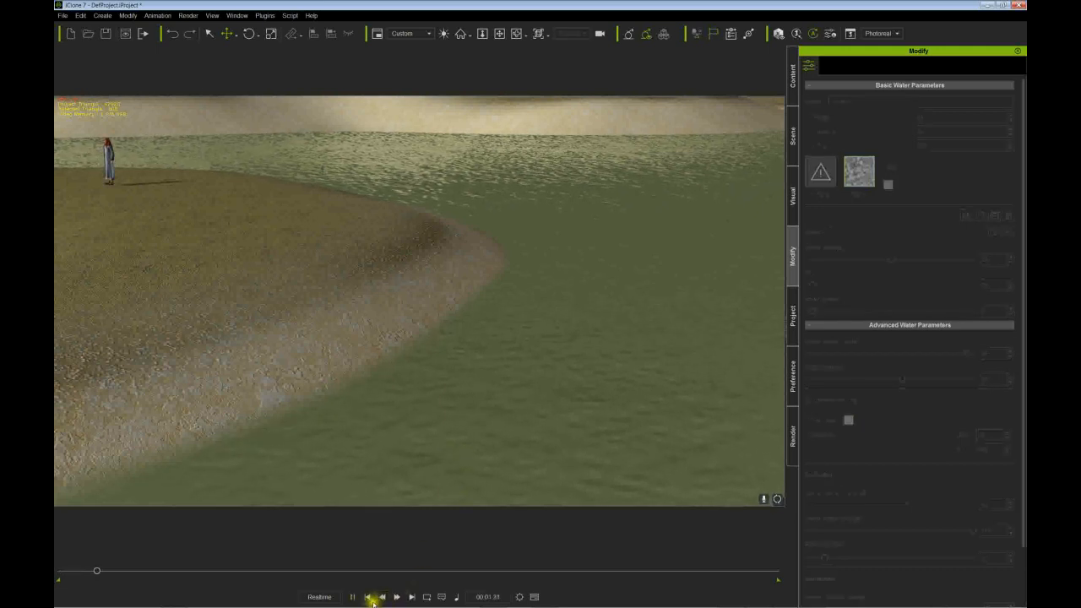
click(367, 596)
click(473, 465)
key(space)
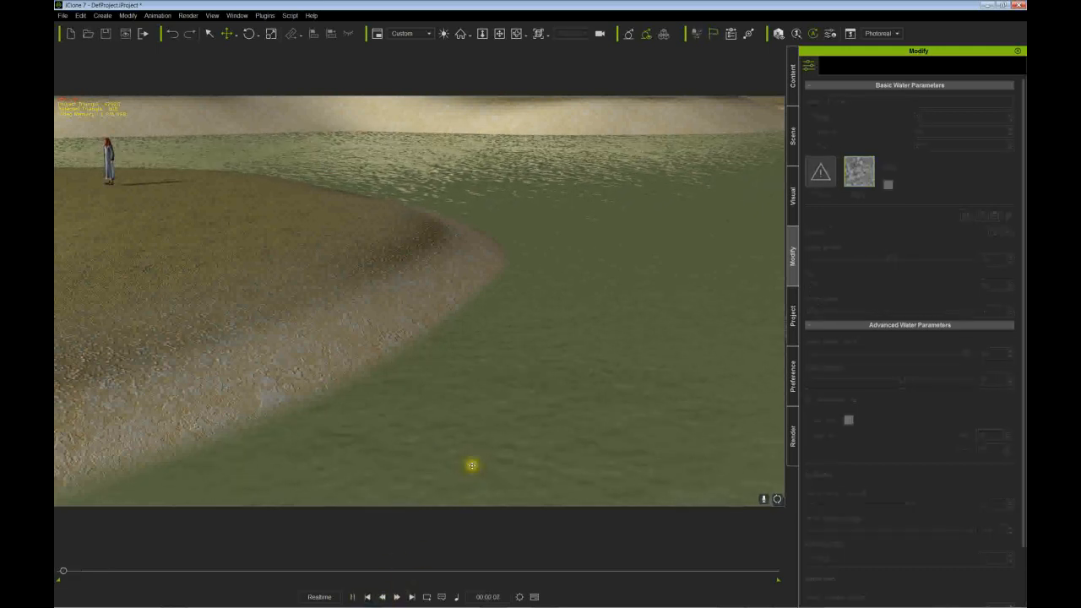
click(369, 597)
click(370, 597)
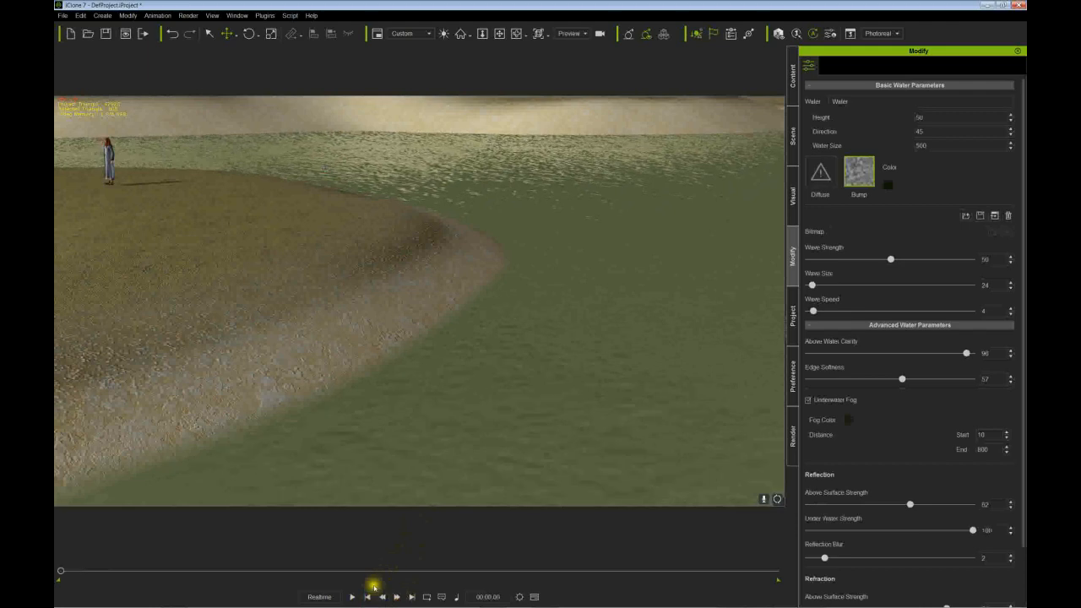
right_drag(379, 511, 527, 389)
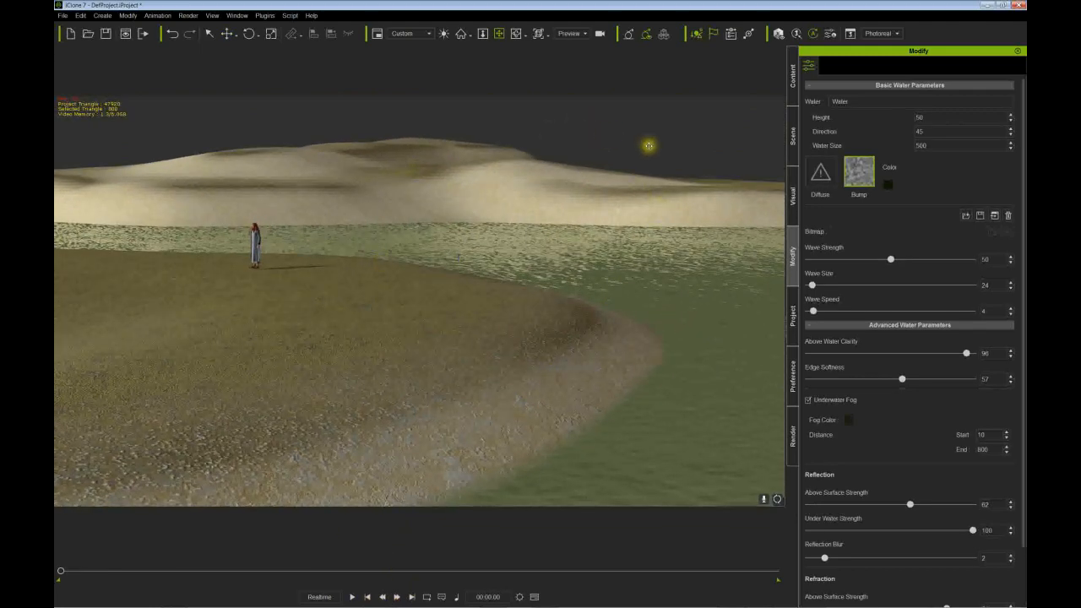
Step: Look through the Sky templates in the set content library
click(794, 152)
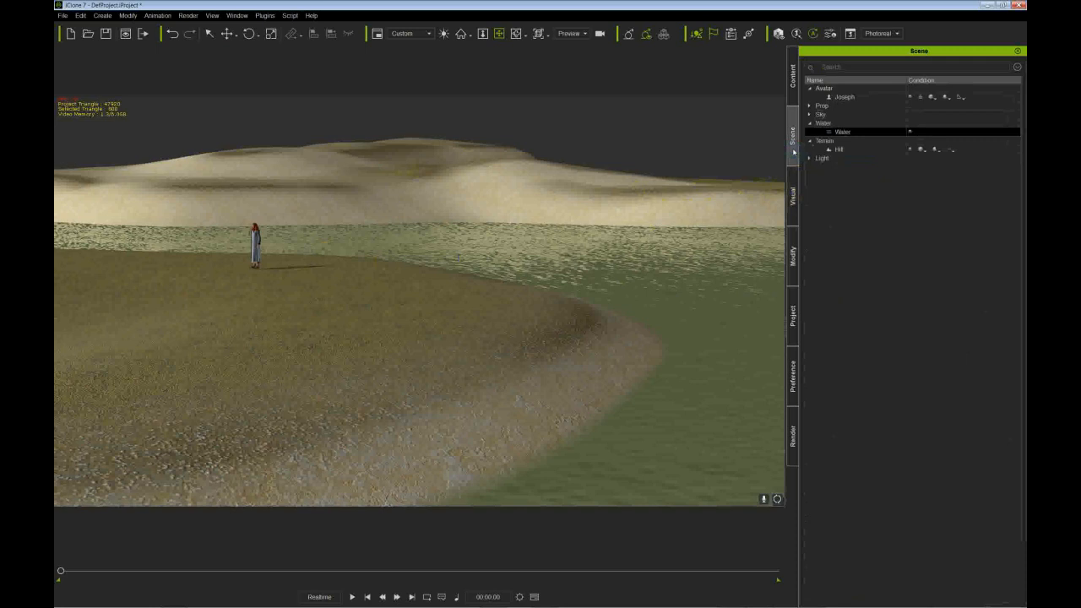
click(794, 84)
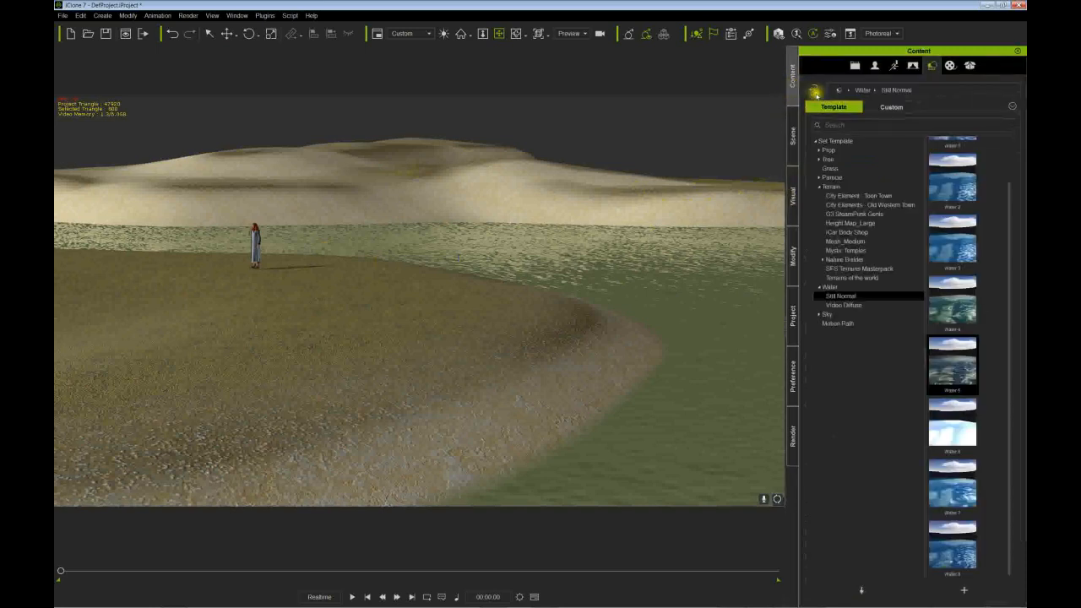
click(825, 314)
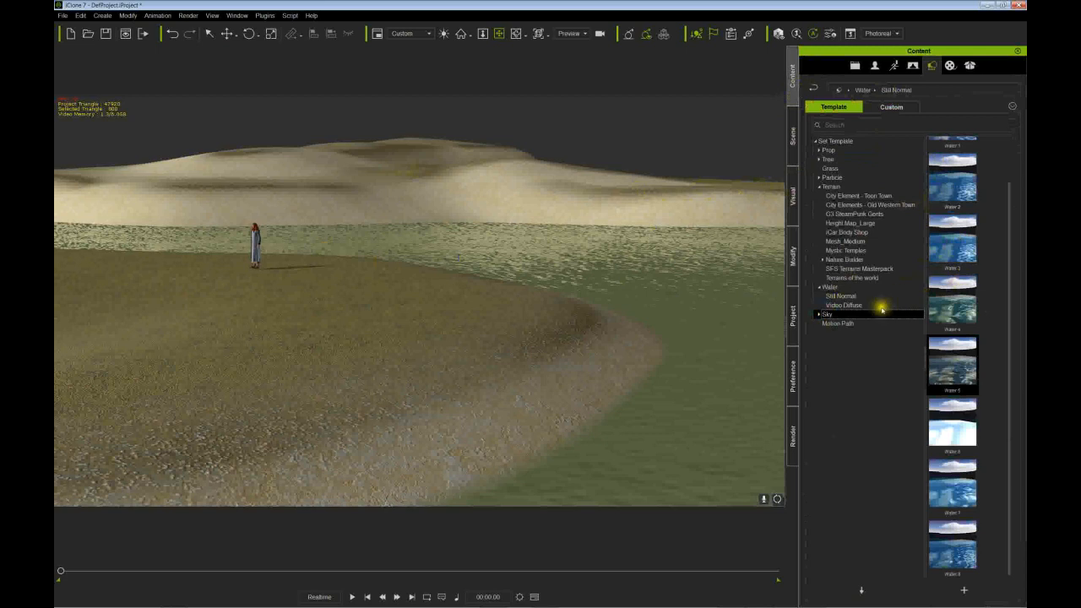
click(826, 315)
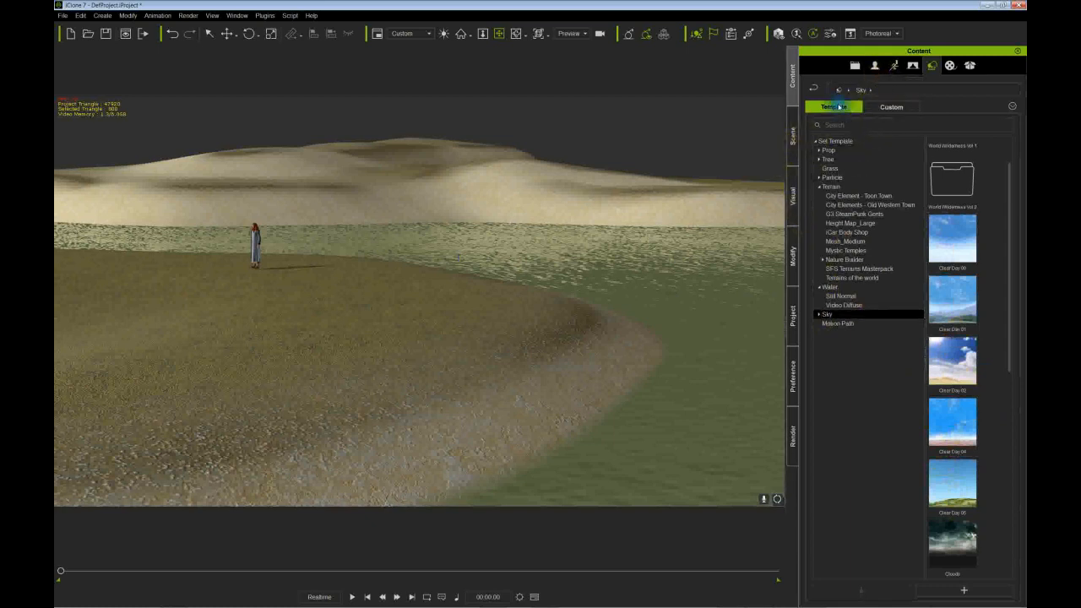
Step: Find the Altocumulus set under the Sky Textures props and add a sunset sky dome with scattered clouds to the scene
click(819, 152)
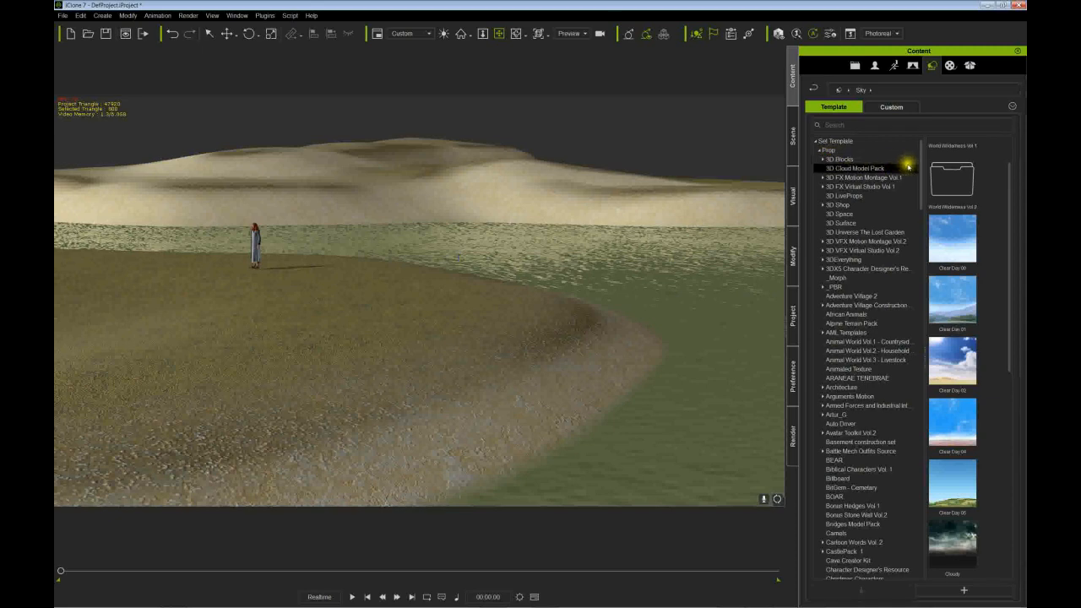
drag(909, 164, 910, 454)
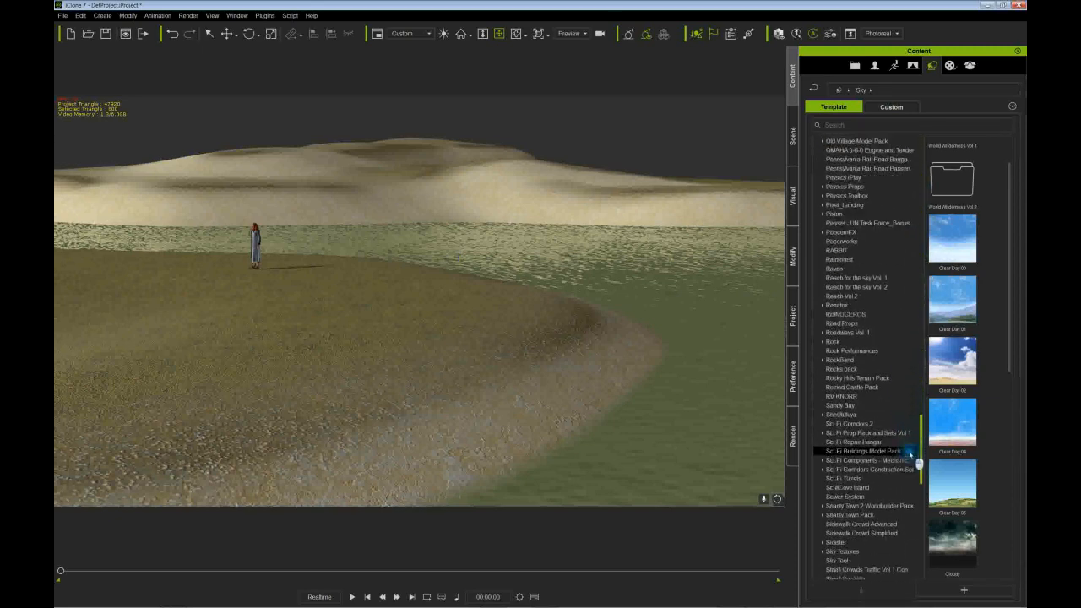
scroll(909, 454, down, 3)
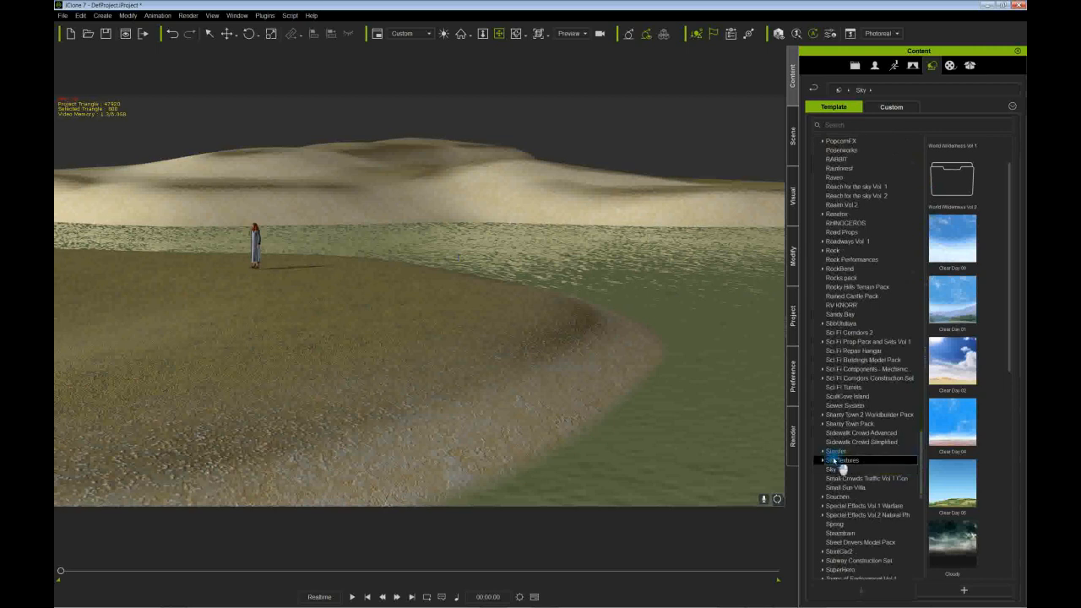
drag(920, 452, 919, 482)
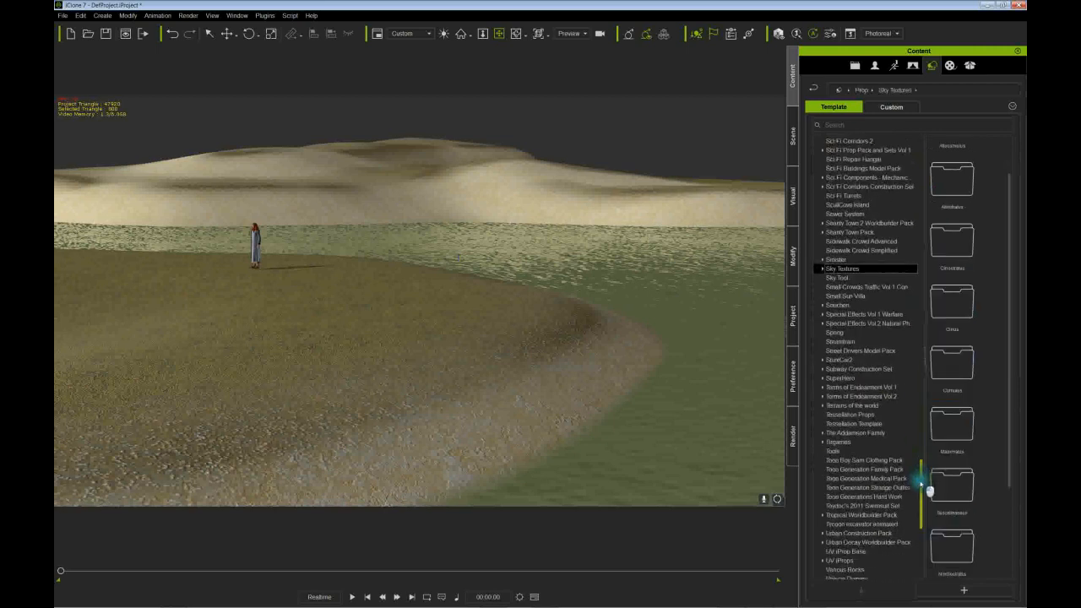
click(823, 270)
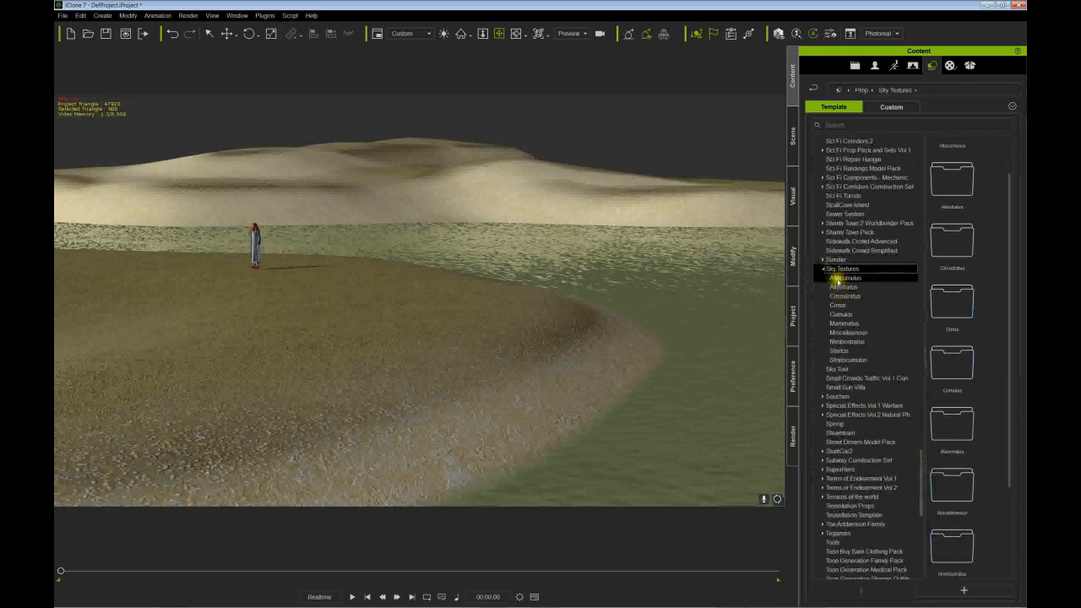
click(841, 278)
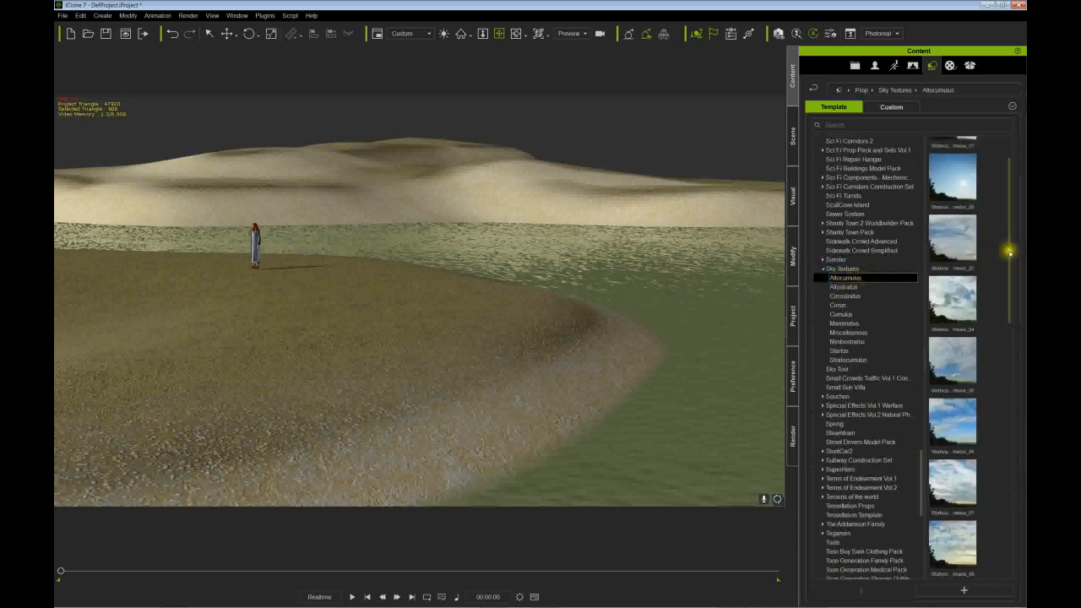
drag(1009, 252, 1015, 376)
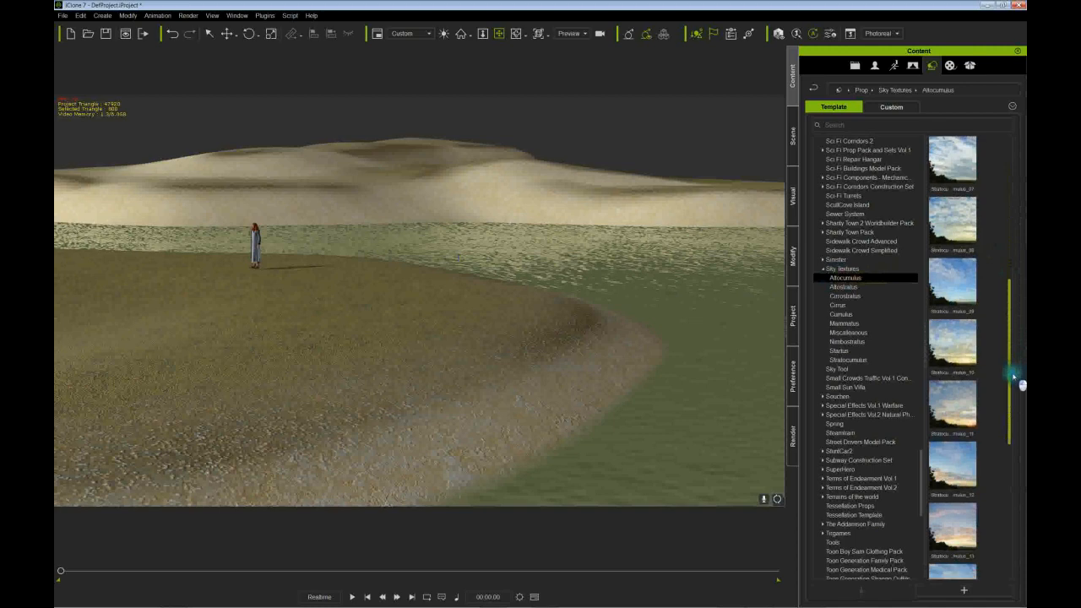
drag(954, 350, 568, 338)
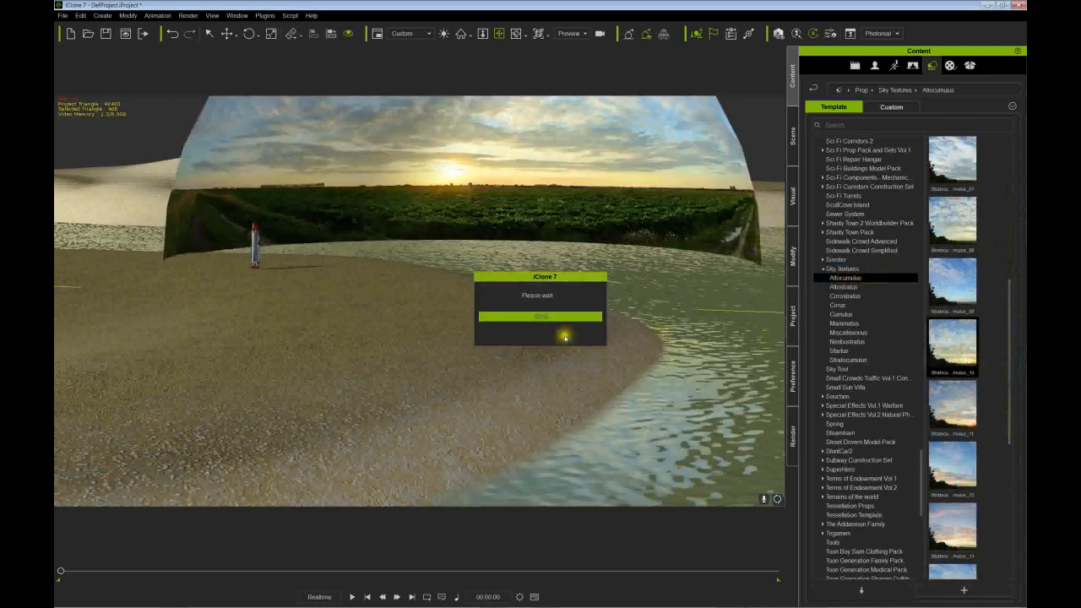
Step: Scale up the sky dome until it sits behind the distant hills and fills the background
drag(466, 297, 498, 268)
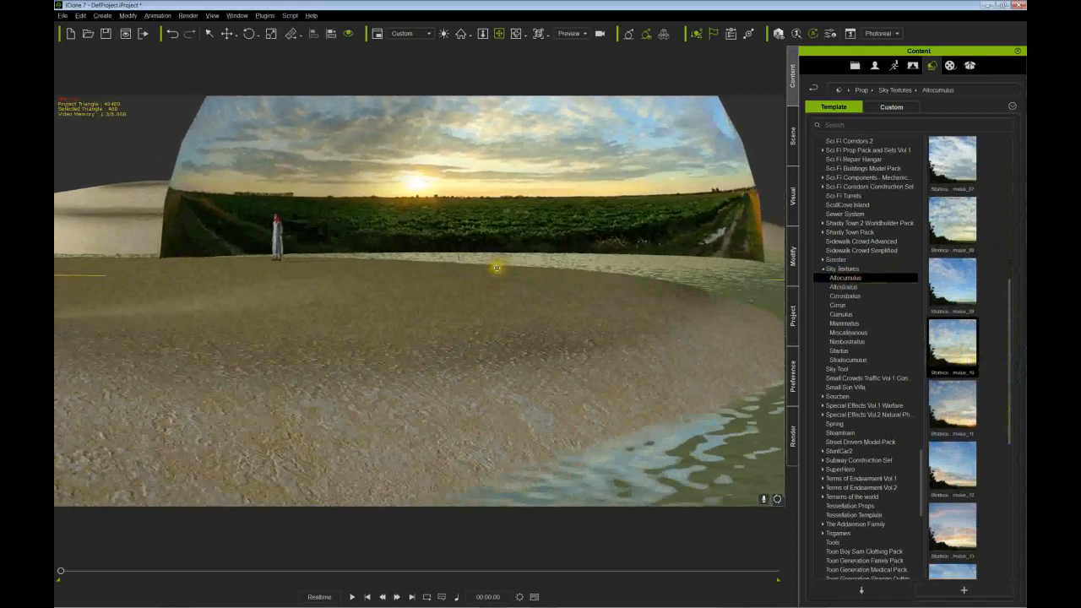
right_drag(498, 268, 495, 334)
drag(484, 237, 460, 191)
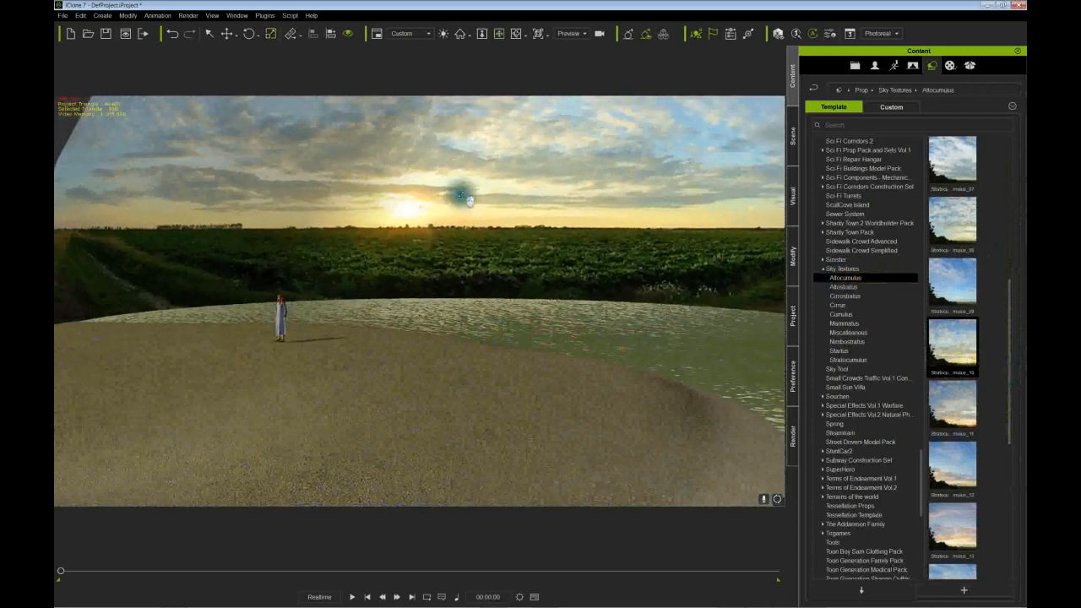
mouse_move(465, 194)
mouse_down()
mouse_move(432, 154)
mouse_move(460, 230)
mouse_move(476, 217)
mouse_move(482, 181)
mouse_move(479, 161)
mouse_move(453, 163)
mouse_move(447, 145)
mouse_move(439, 154)
mouse_move(467, 178)
mouse_move(465, 193)
mouse_up()
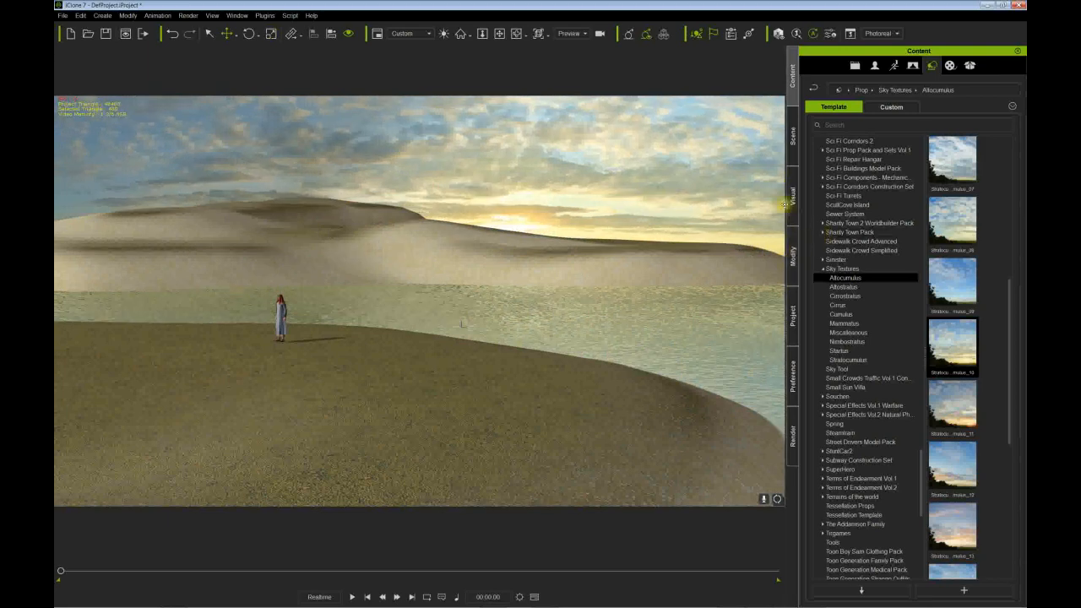
Step: Set the dome prop's shadow option to No Shadows
click(792, 135)
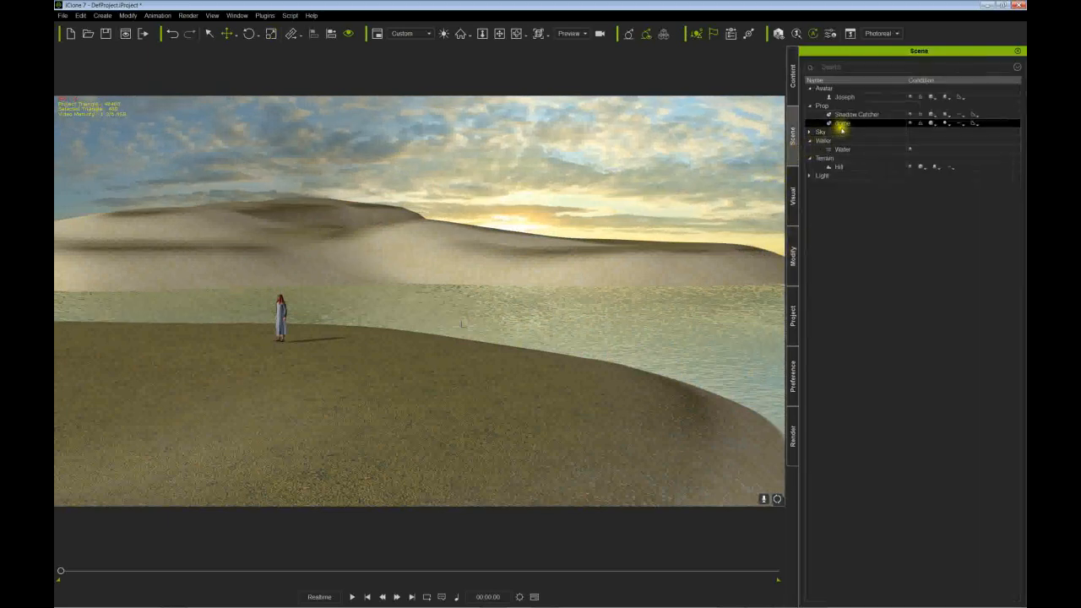
click(948, 125)
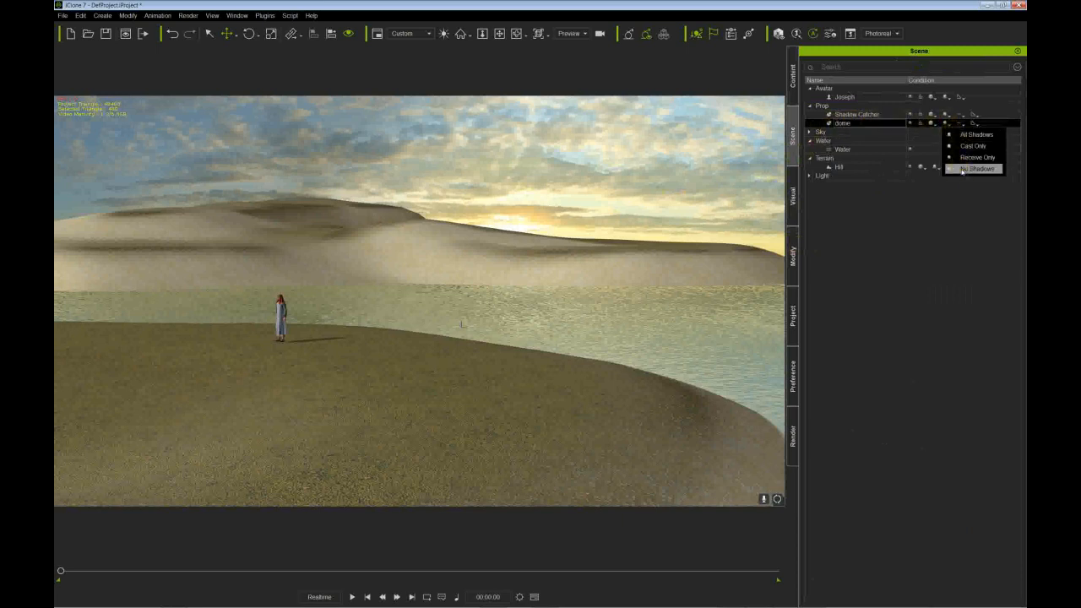
click(962, 169)
Step: Examine the scene from several angles and play the timeline to check the water's motion and sky reflections
mouse_move(474, 394)
mouse_down()
mouse_move(509, 408)
mouse_move(478, 398)
mouse_up()
right_drag(478, 398, 529, 388)
drag(529, 389, 531, 386)
right_drag(531, 386, 483, 380)
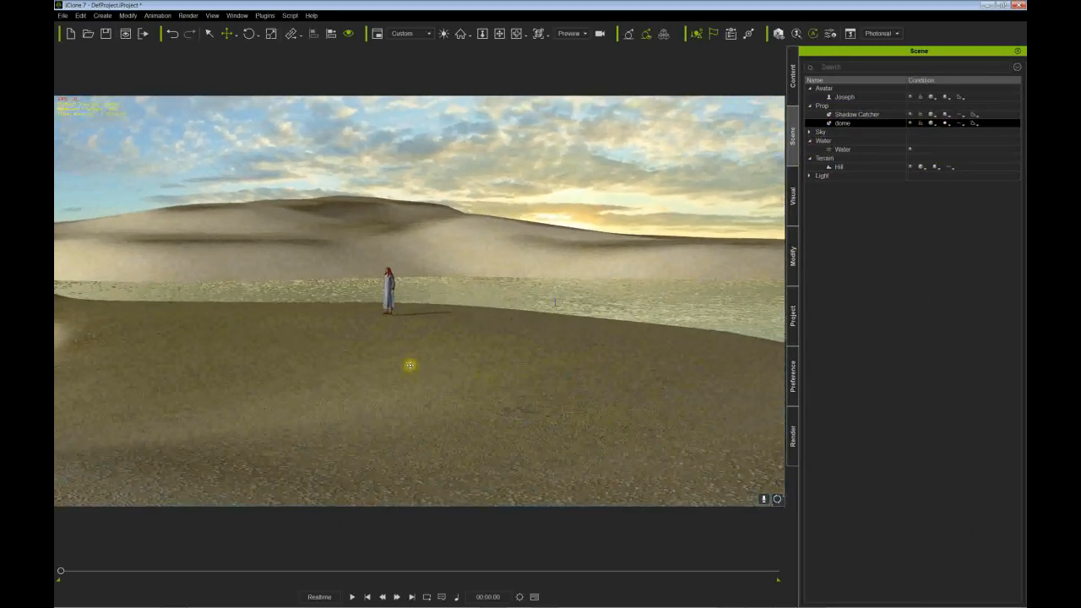
scroll(409, 364, up, 5)
right_drag(415, 367, 374, 368)
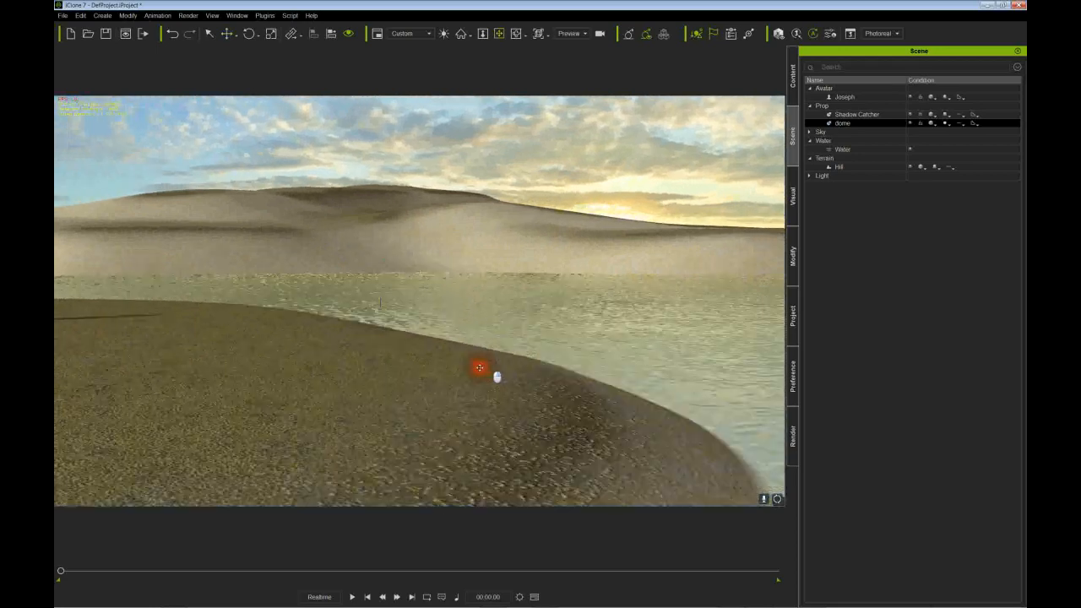
key(space)
key(space)
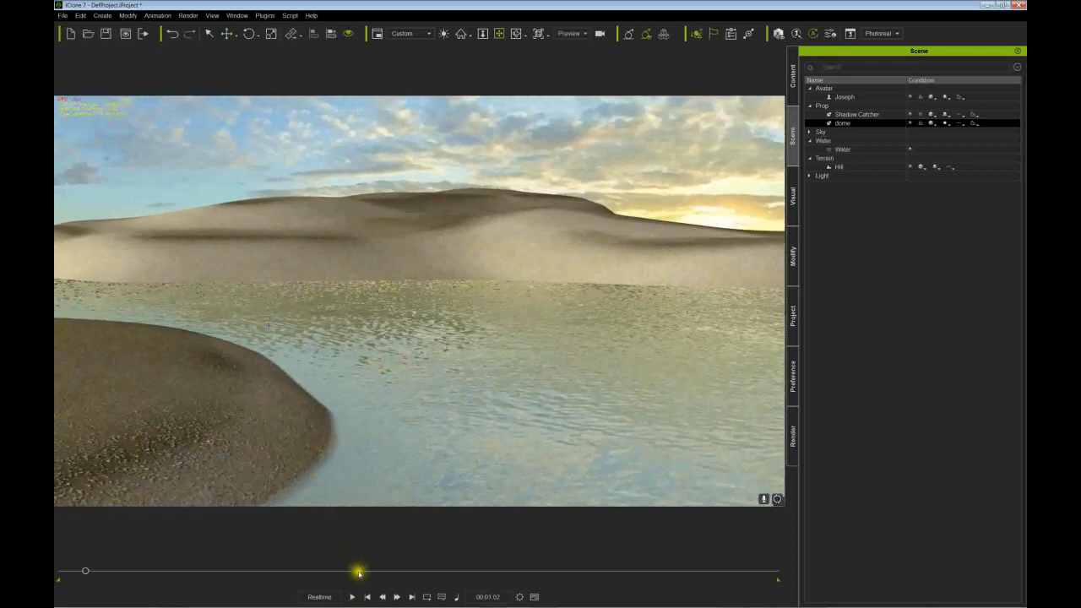
click(367, 596)
right_drag(273, 478, 312, 447)
drag(312, 447, 386, 394)
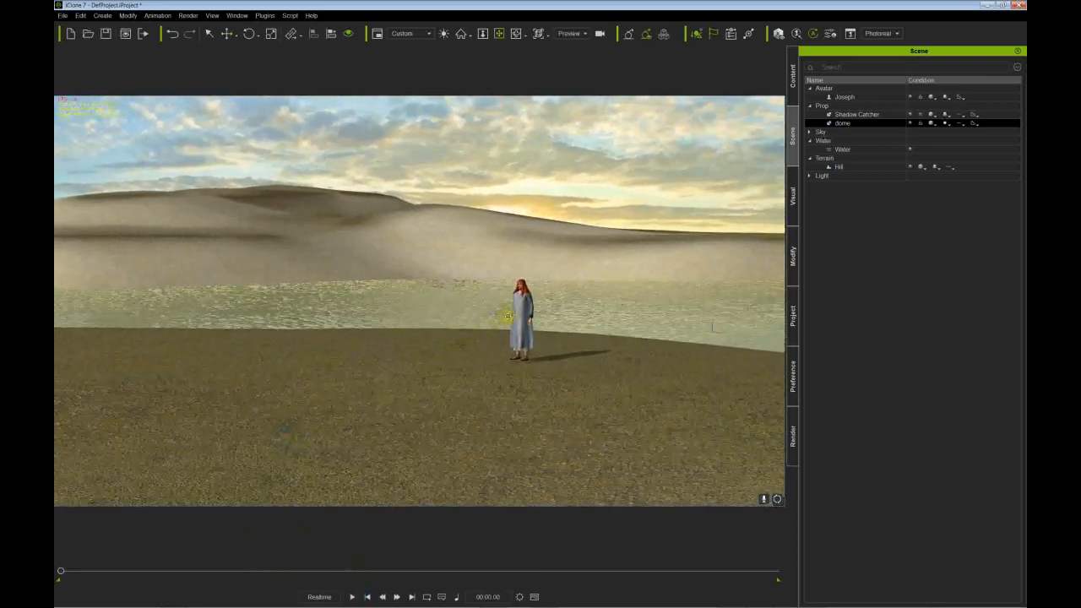
Step: Frame the avatar in a close view against the water, hills and sky, leaving it deselected
click(515, 311)
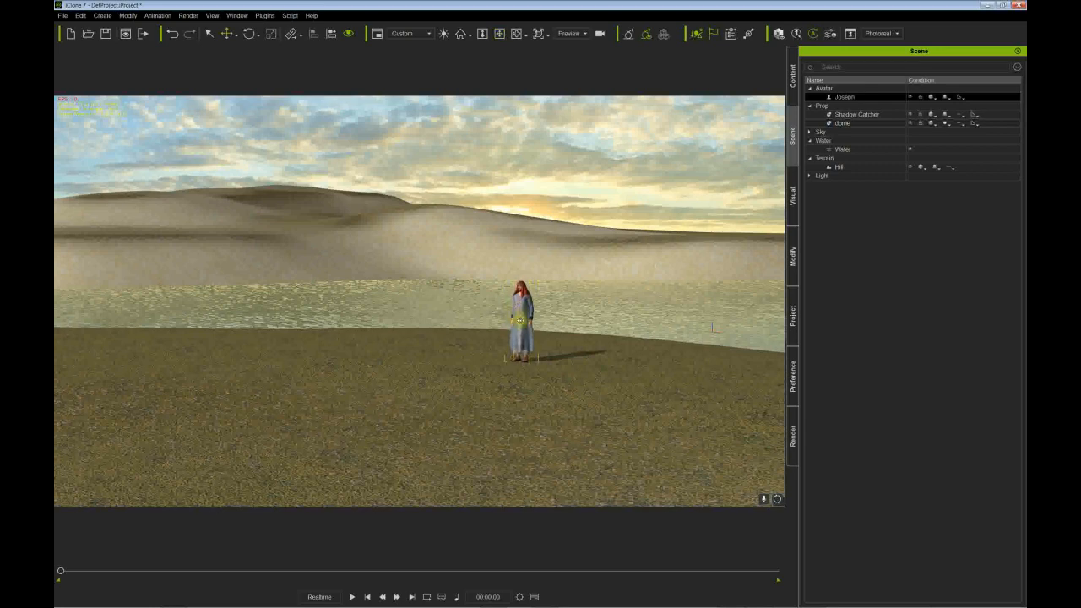
key(z)
right_drag(532, 353, 414, 329)
click(506, 413)
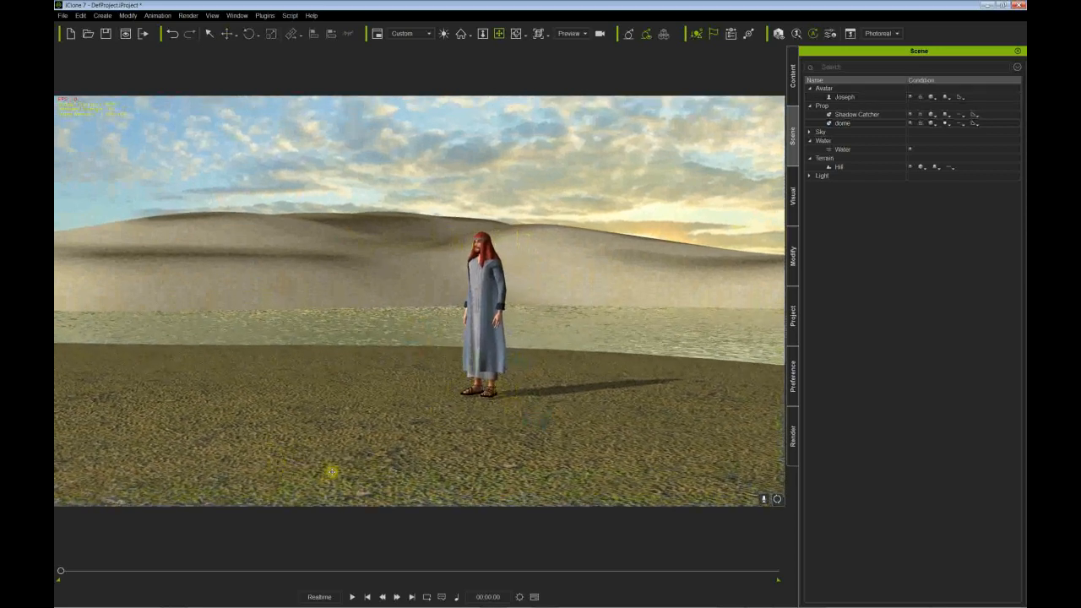
right_drag(460, 442, 419, 430)
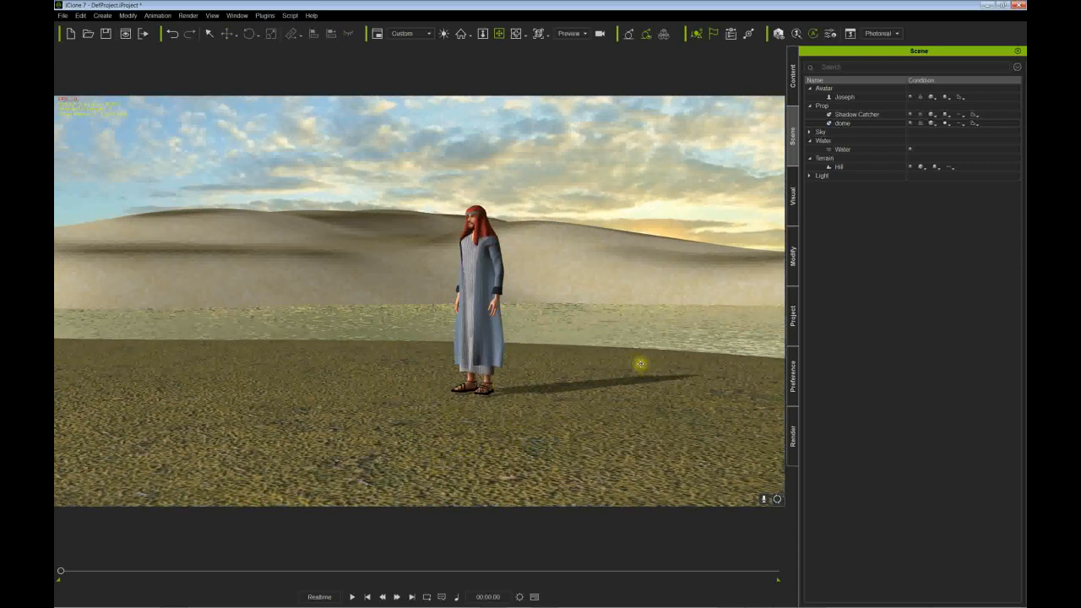
Step: Set the bump strength of the hill terrain's Height Map 01 material to about 56
click(792, 253)
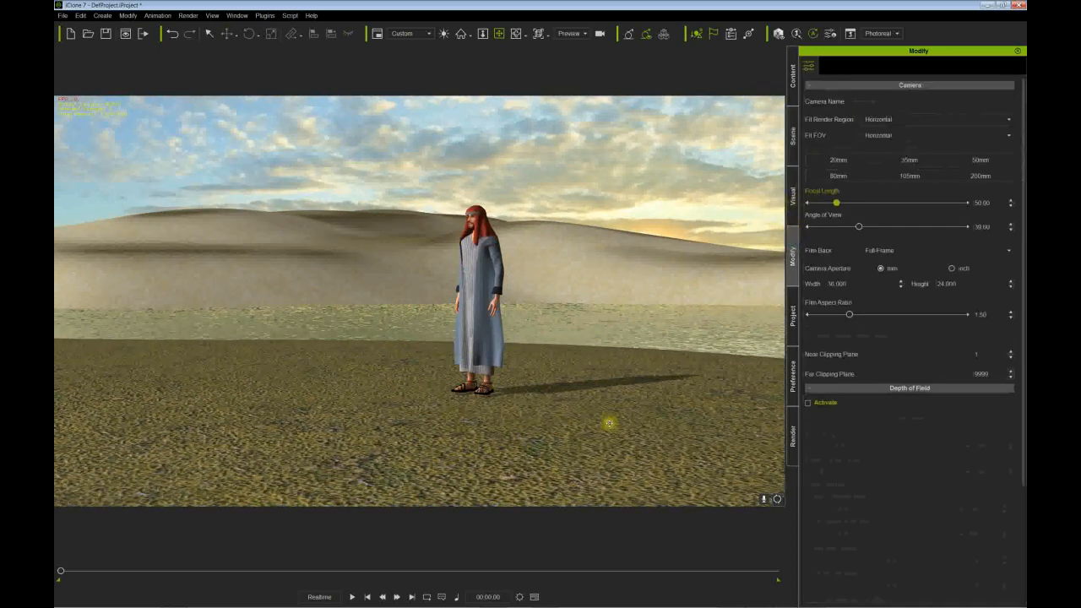
click(794, 136)
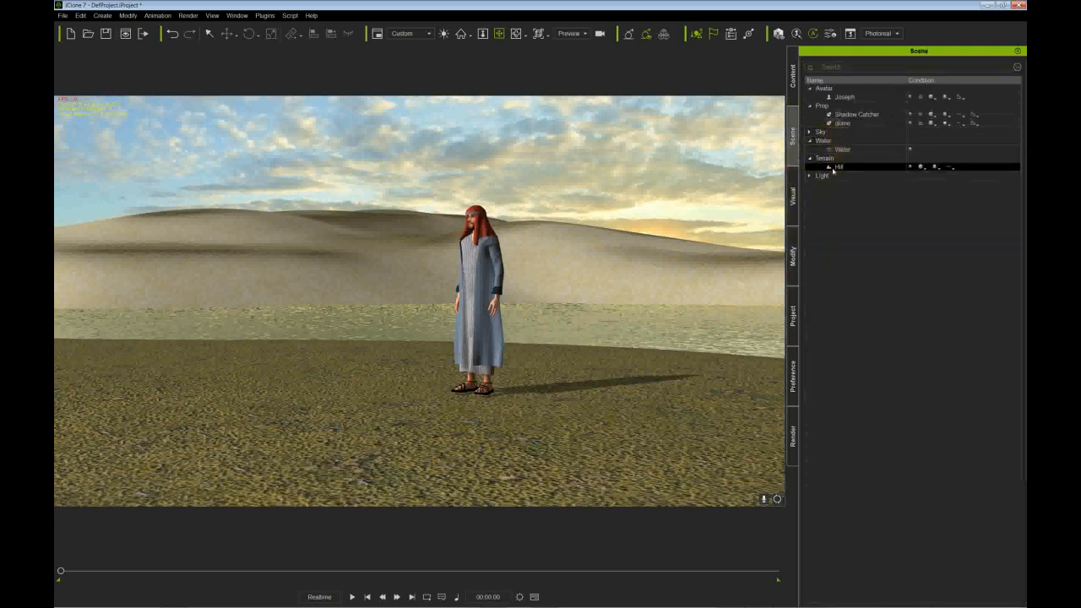
click(792, 255)
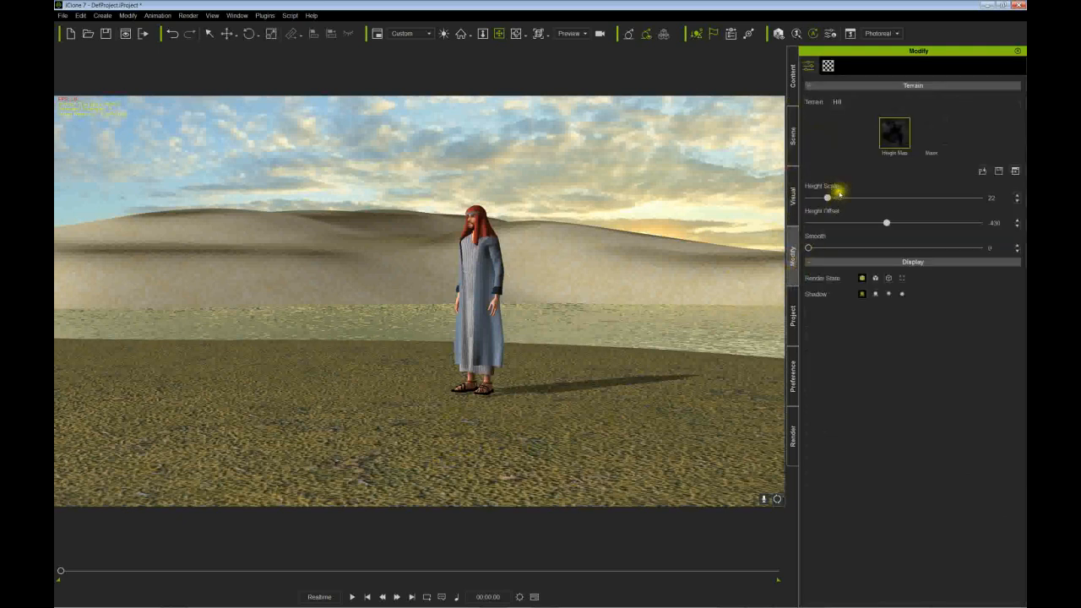
click(828, 66)
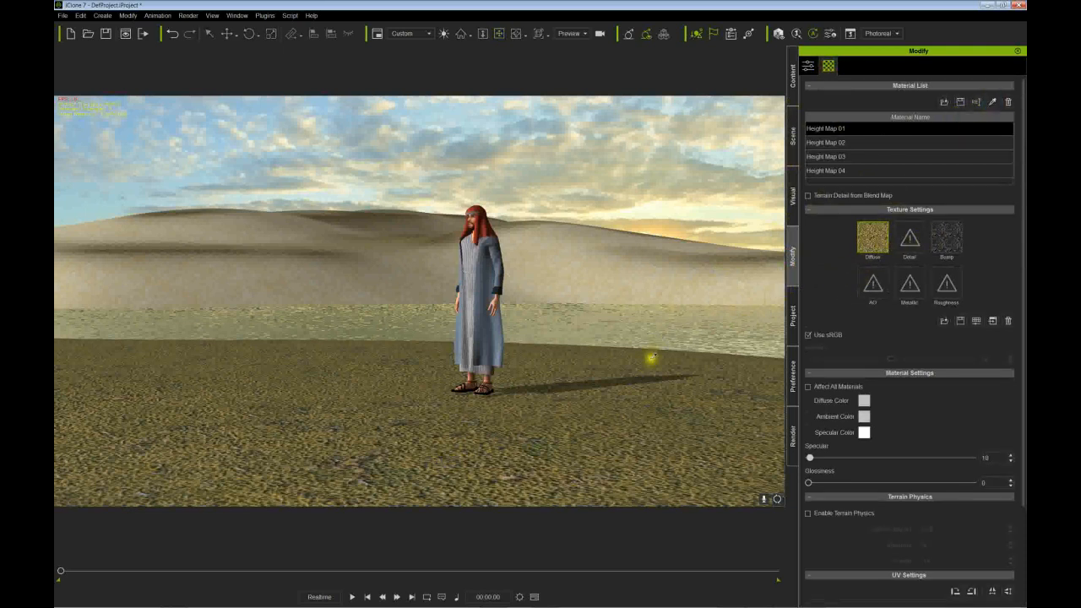
click(947, 250)
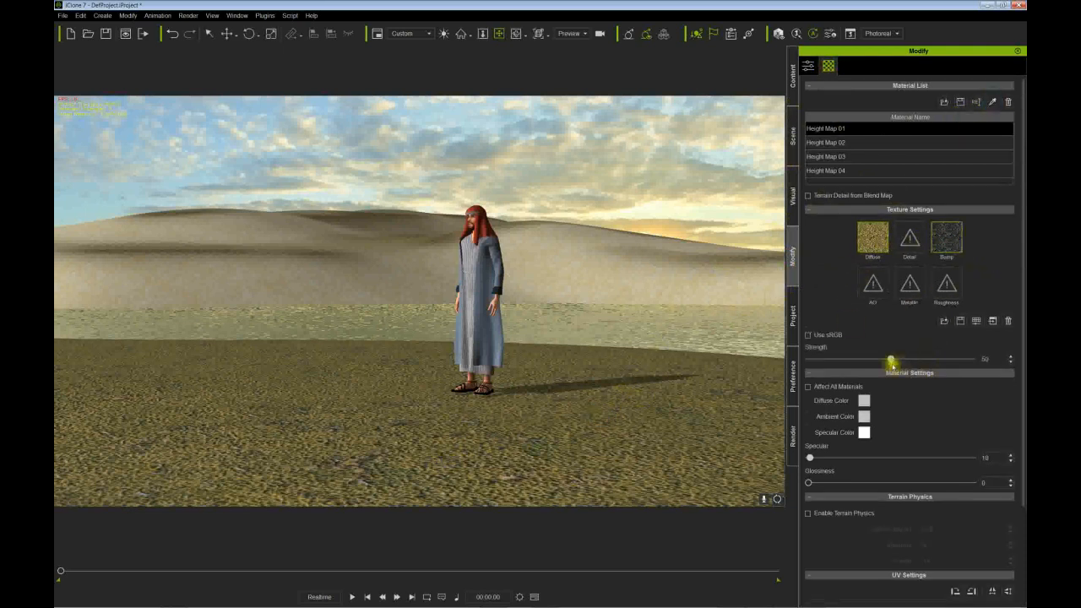
mouse_move(889, 360)
mouse_down()
mouse_move(841, 355)
mouse_move(968, 365)
mouse_move(824, 367)
mouse_up()
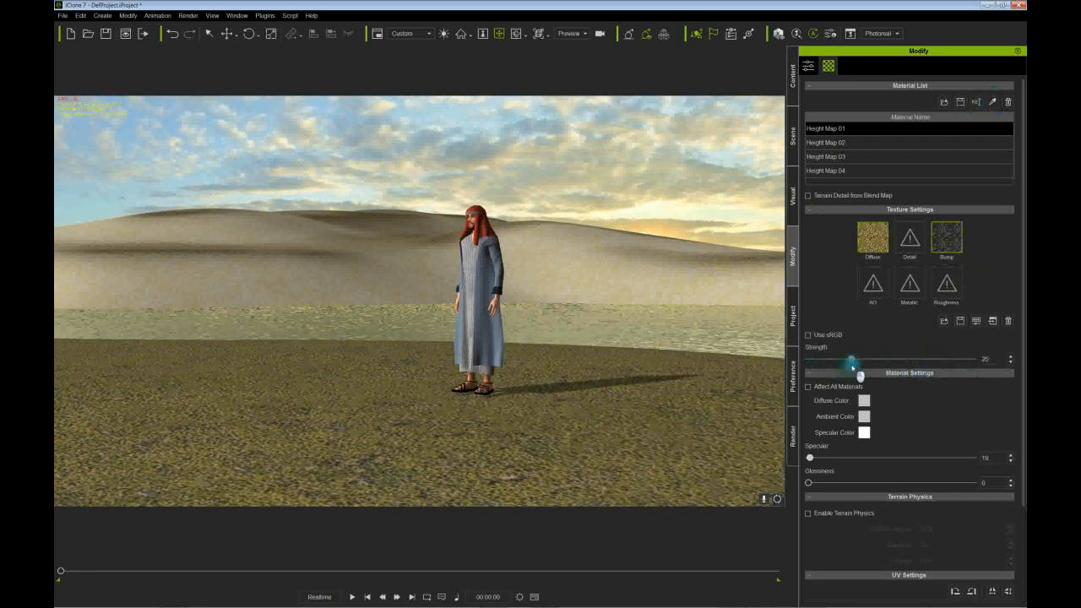
scroll(883, 348, down, 3)
scroll(871, 419, down, 1)
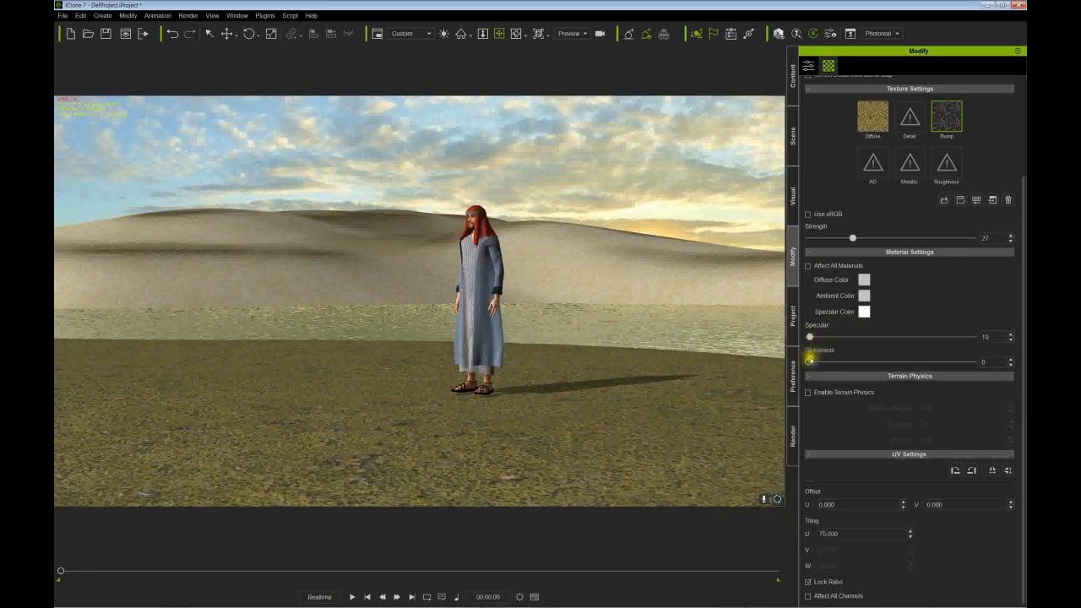
drag(853, 240, 958, 242)
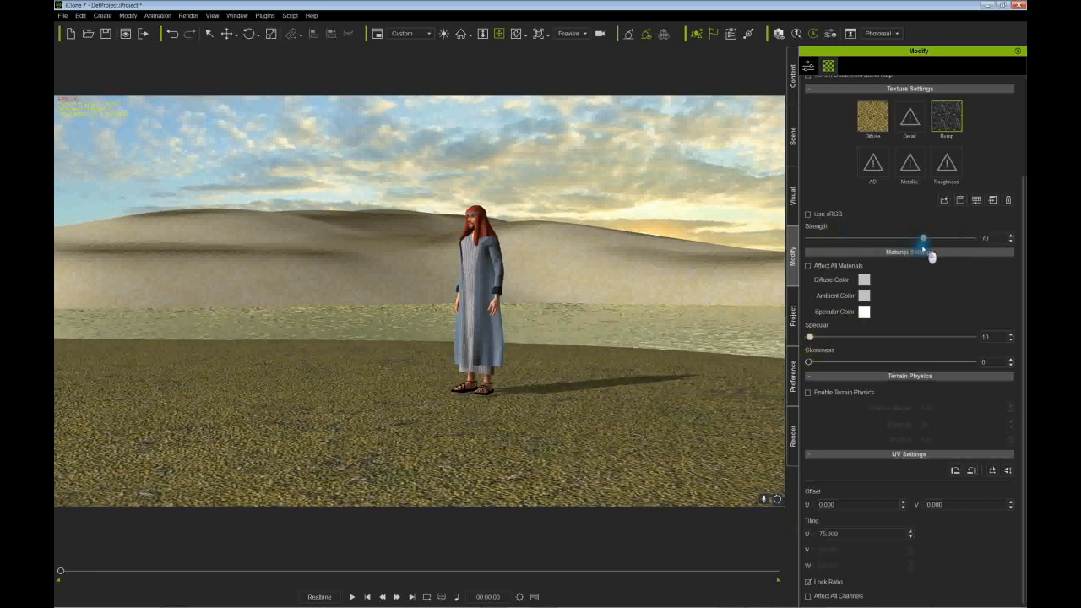
mouse_move(631, 390)
right_down()
mouse_move(592, 410)
mouse_move(642, 411)
mouse_move(622, 397)
mouse_move(646, 394)
mouse_move(630, 384)
right_up()
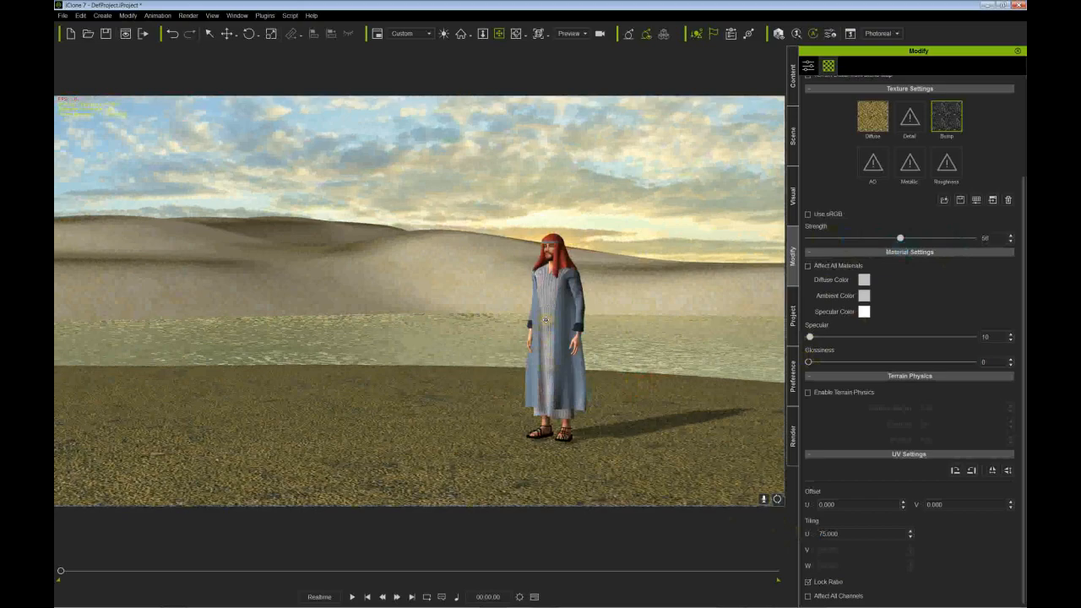
Step: Examine the sky dome, hill terrain and water together from a distant, elevated overview
click(547, 319)
mouse_move(640, 336)
right_down()
mouse_move(504, 326)
mouse_move(669, 328)
mouse_move(712, 313)
mouse_move(632, 321)
right_up()
scroll(632, 321, down, 5)
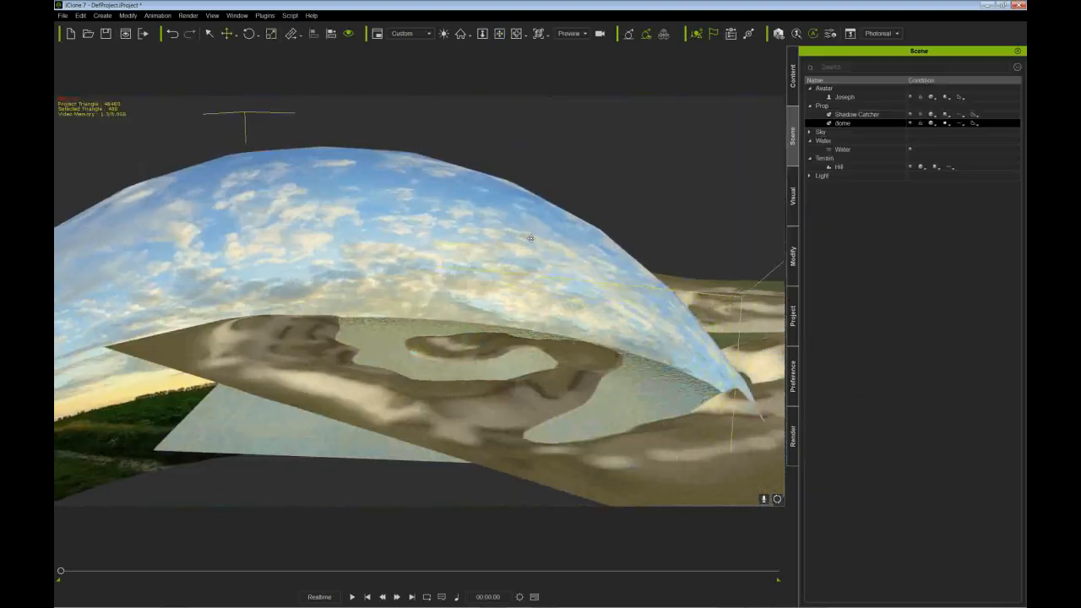
right_drag(530, 238, 418, 389)
right_drag(482, 330, 437, 379)
middle_drag(485, 326, 441, 289)
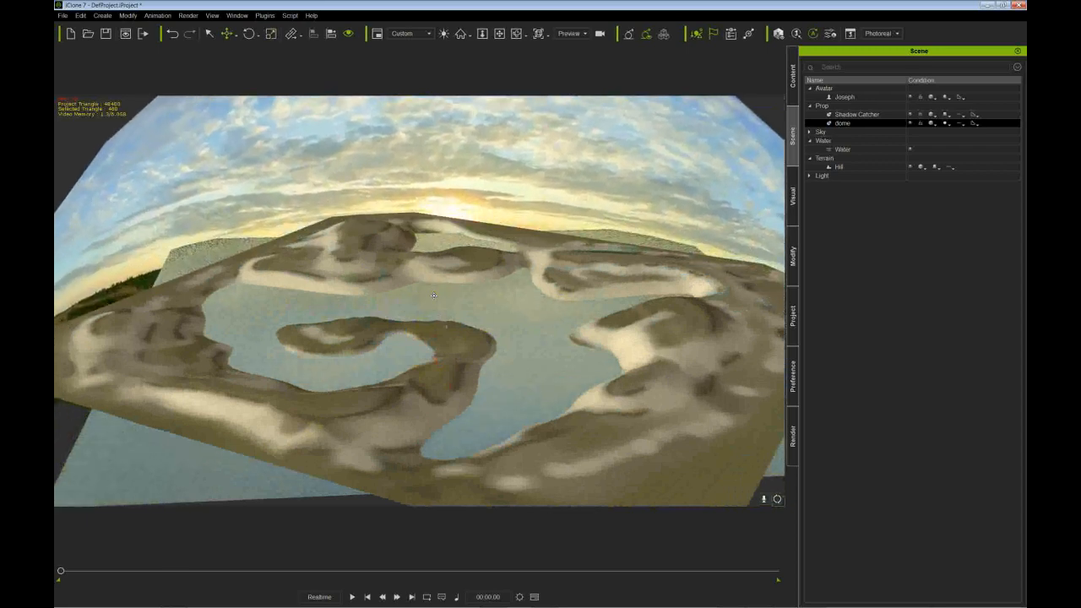
right_drag(454, 333, 510, 326)
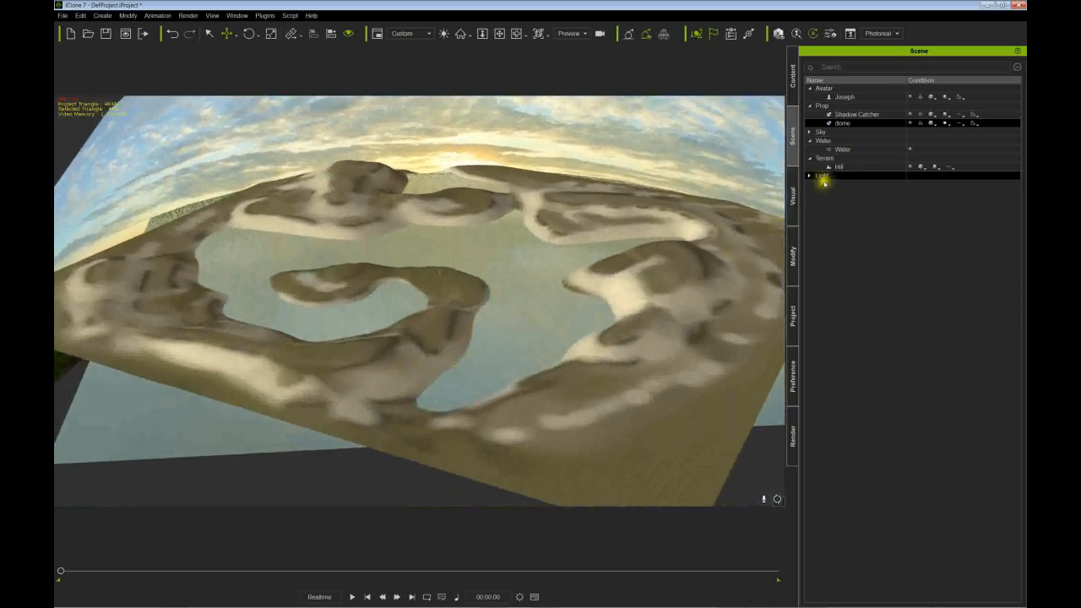
Step: Set the water's size to 300
click(833, 149)
click(838, 149)
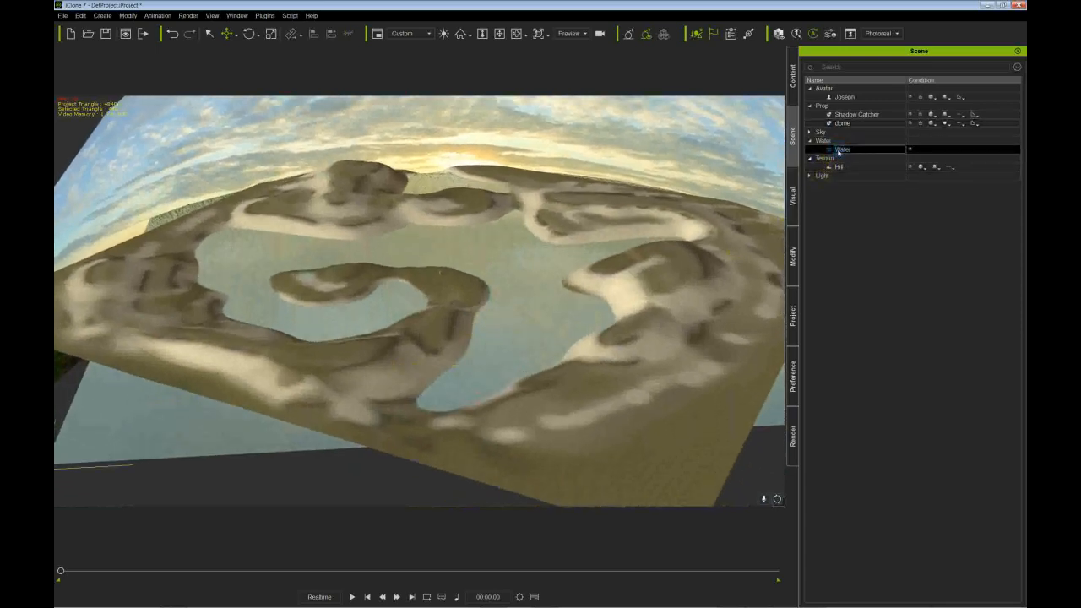
click(793, 255)
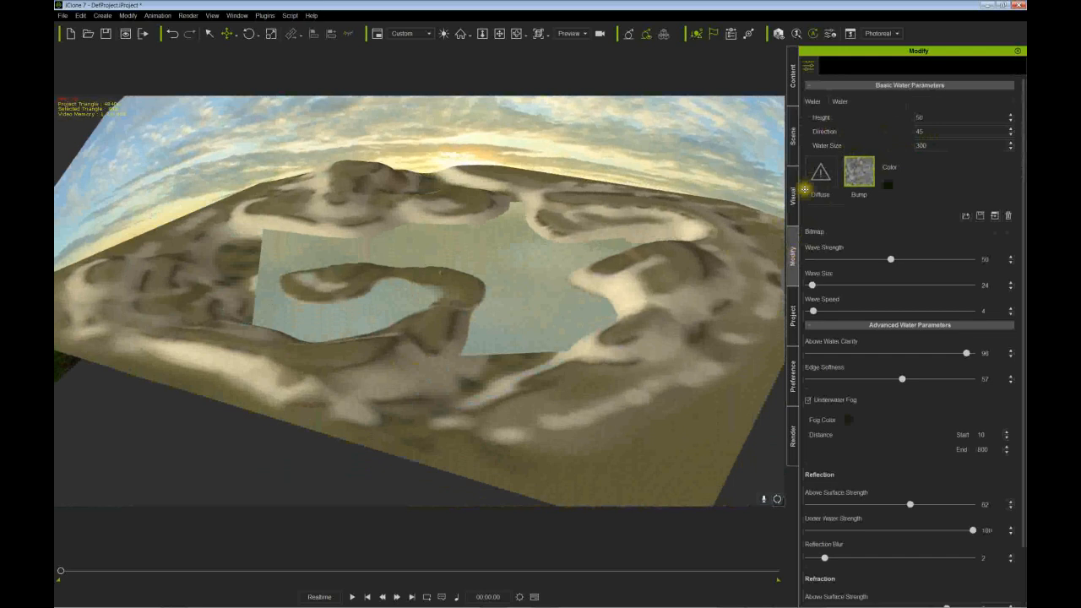
drag(497, 276, 509, 303)
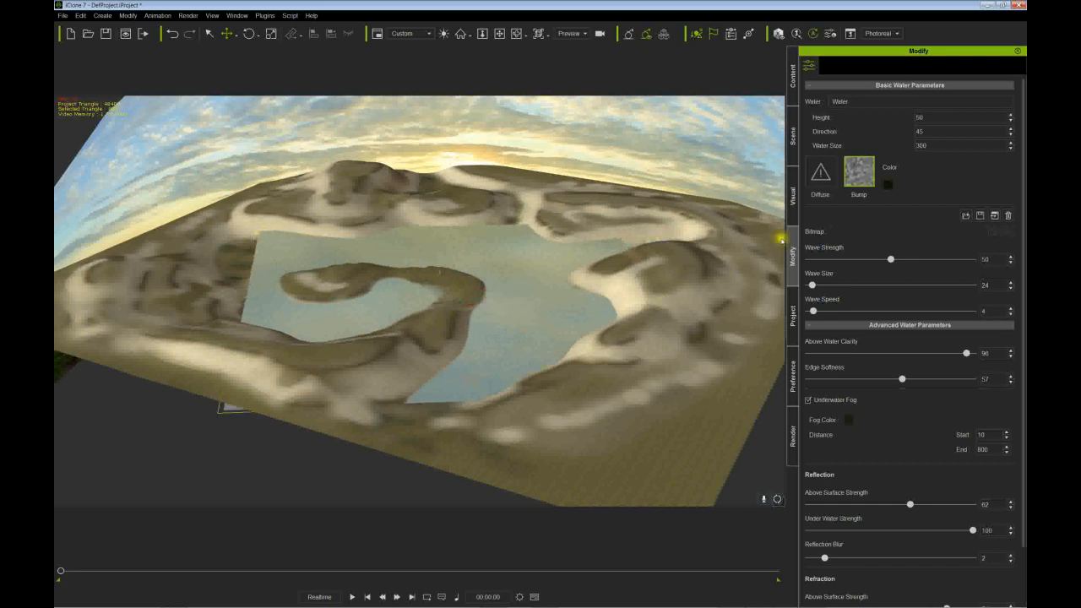
Step: Enlarge the water to a size of 400 so it extends past the terrain edges
click(924, 146)
text(400)
drag(539, 321, 506, 321)
right_drag(507, 321, 516, 314)
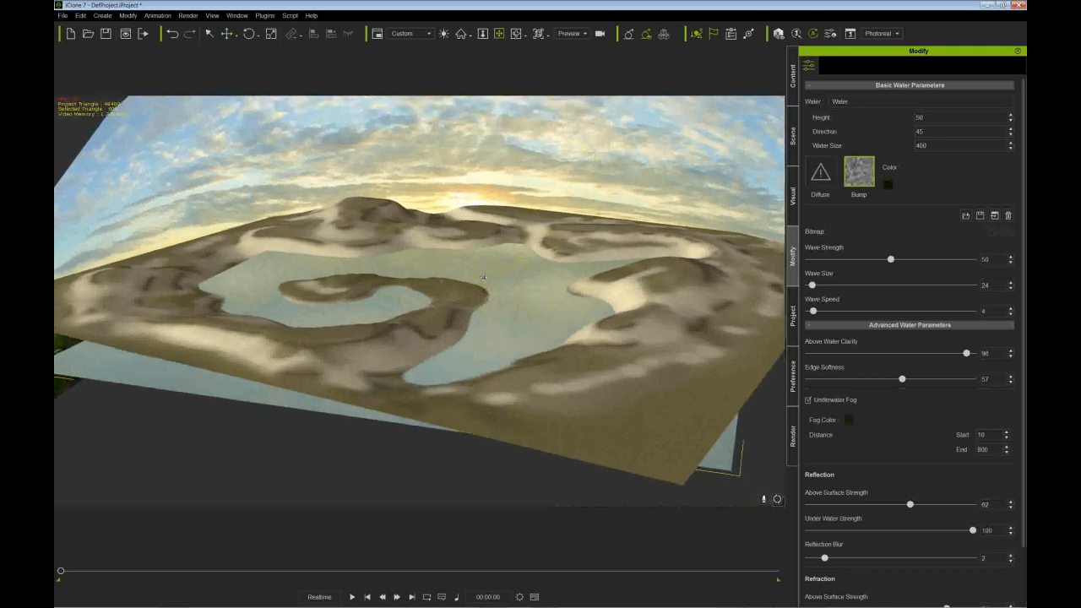
scroll(482, 278, up, 5)
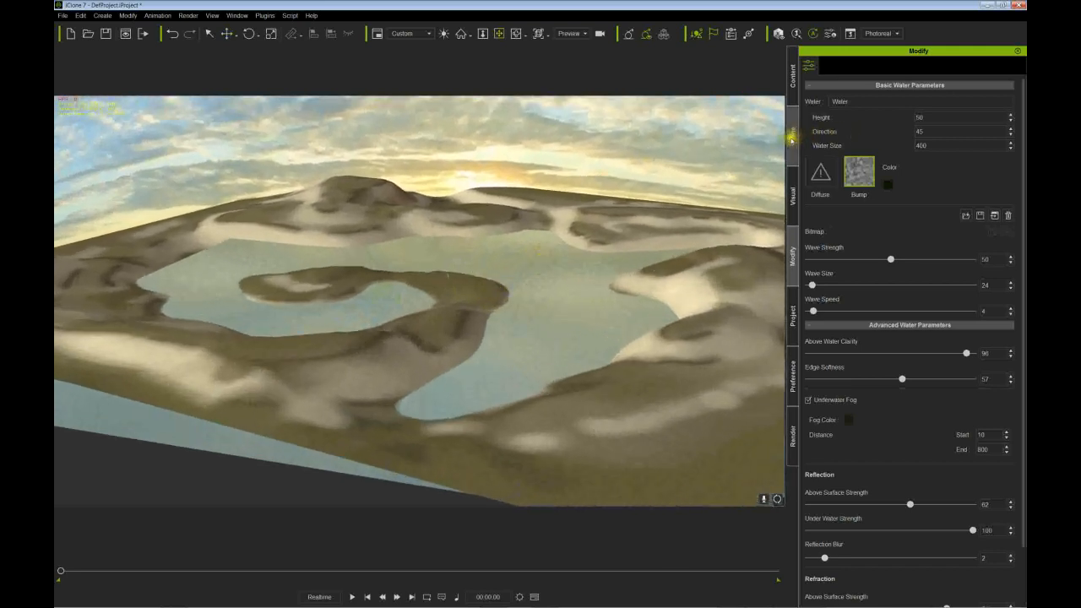
Step: Return to the avatar and frame it in a front view against the water, hills and sky
click(793, 135)
click(847, 97)
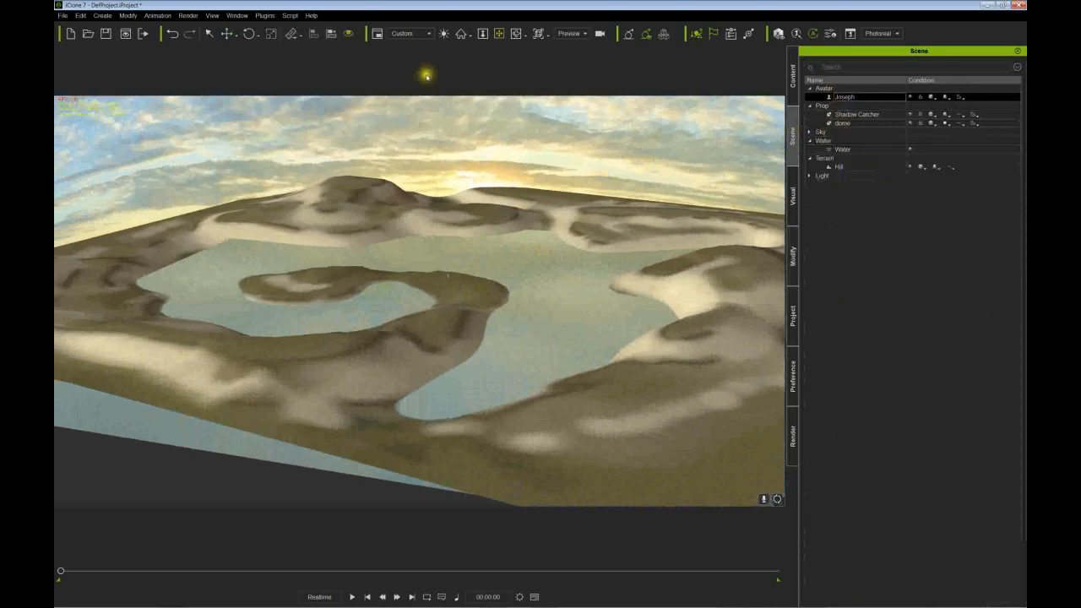
click(461, 35)
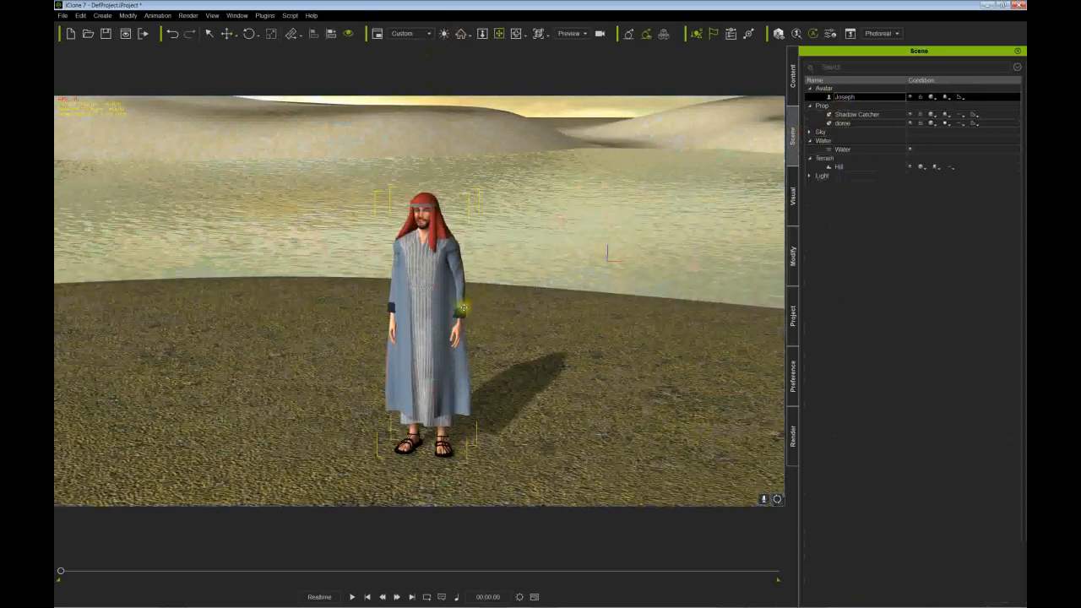
scroll(457, 315, down, 5)
mouse_move(456, 314)
right_down()
mouse_move(455, 288)
mouse_move(457, 305)
right_up()
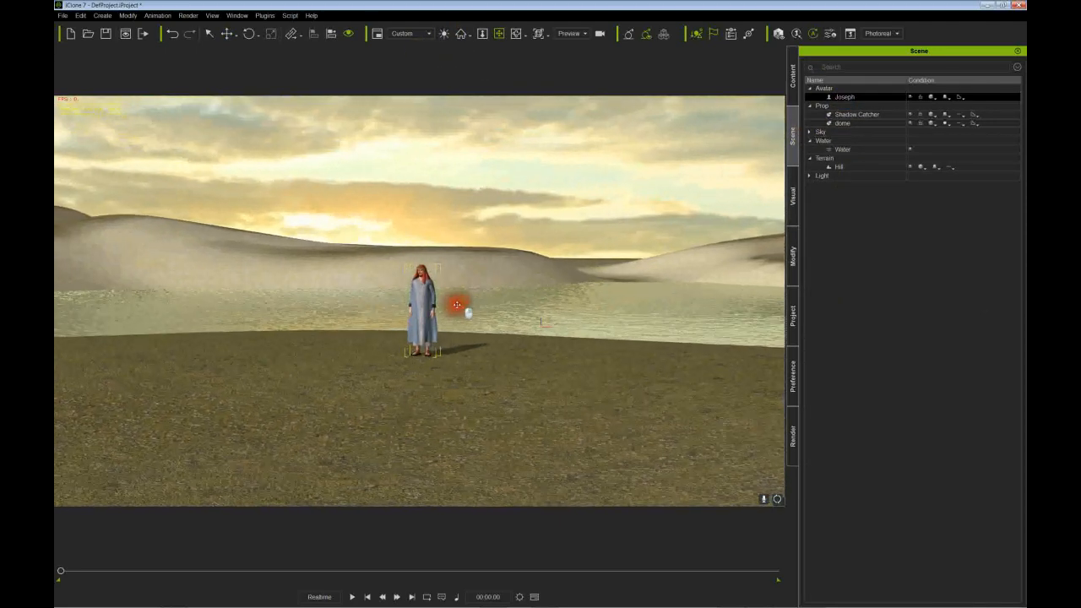
scroll(421, 316, up, 3)
scroll(421, 316, down, 1)
Step: Add the Acacia_01 tree from the Broadleaves tree templates to the ground near the avatar
click(792, 76)
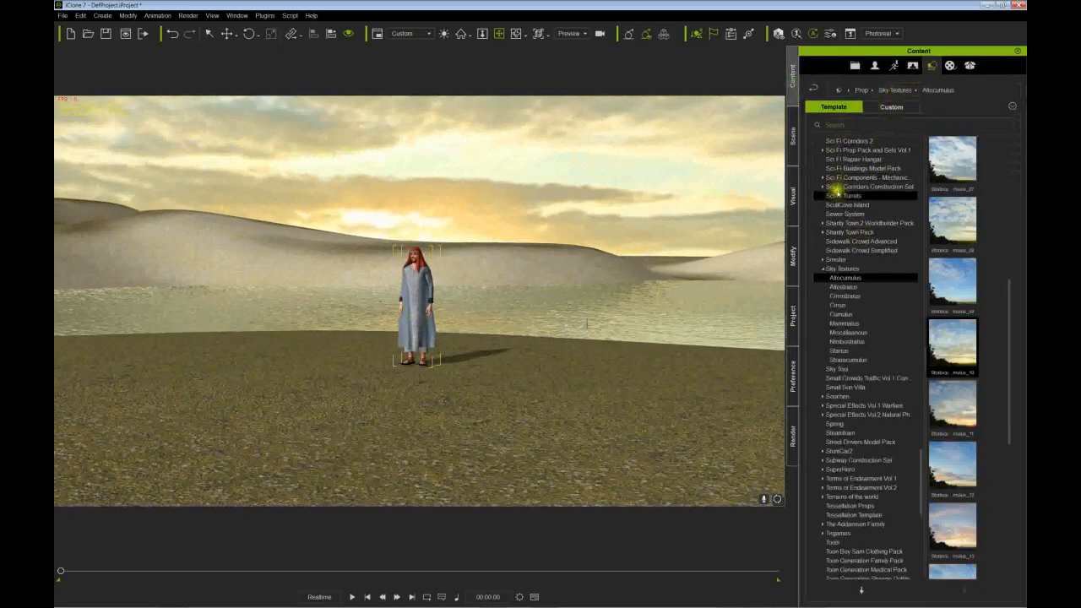
drag(921, 452, 891, 130)
click(818, 151)
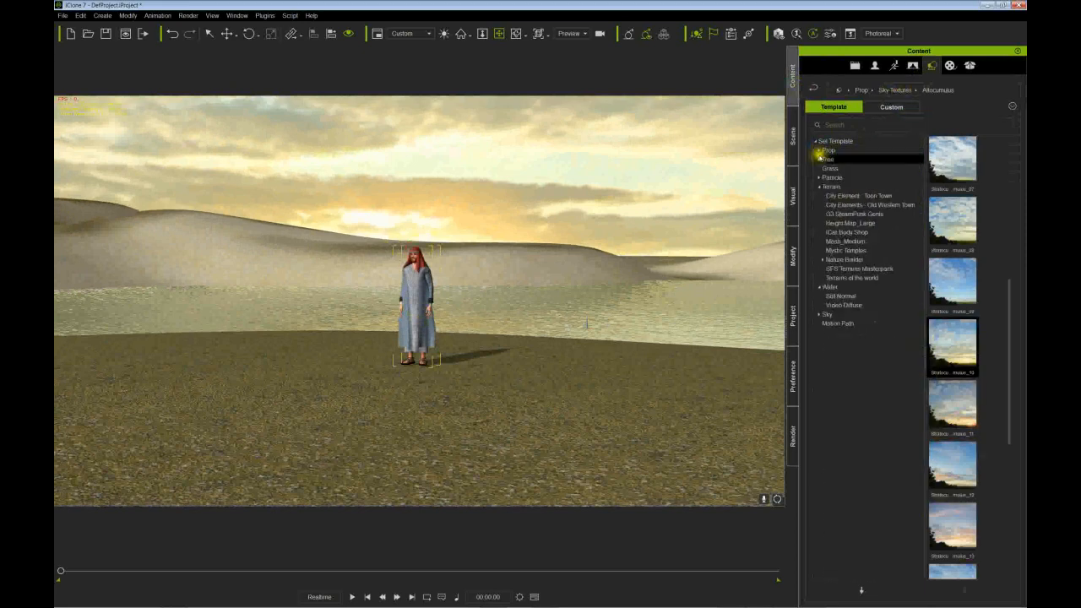
click(819, 159)
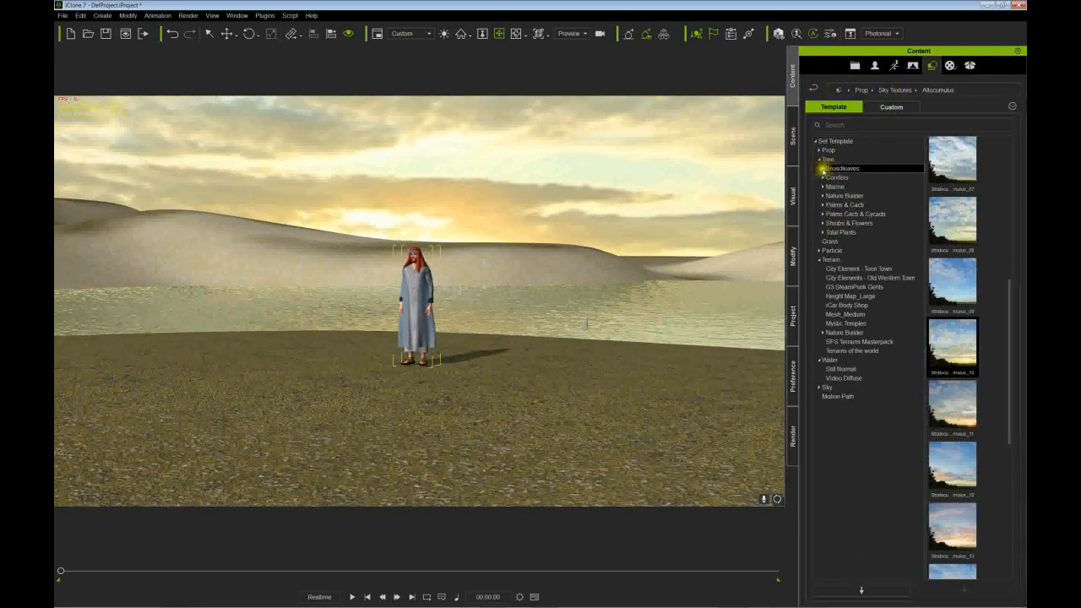
click(821, 171)
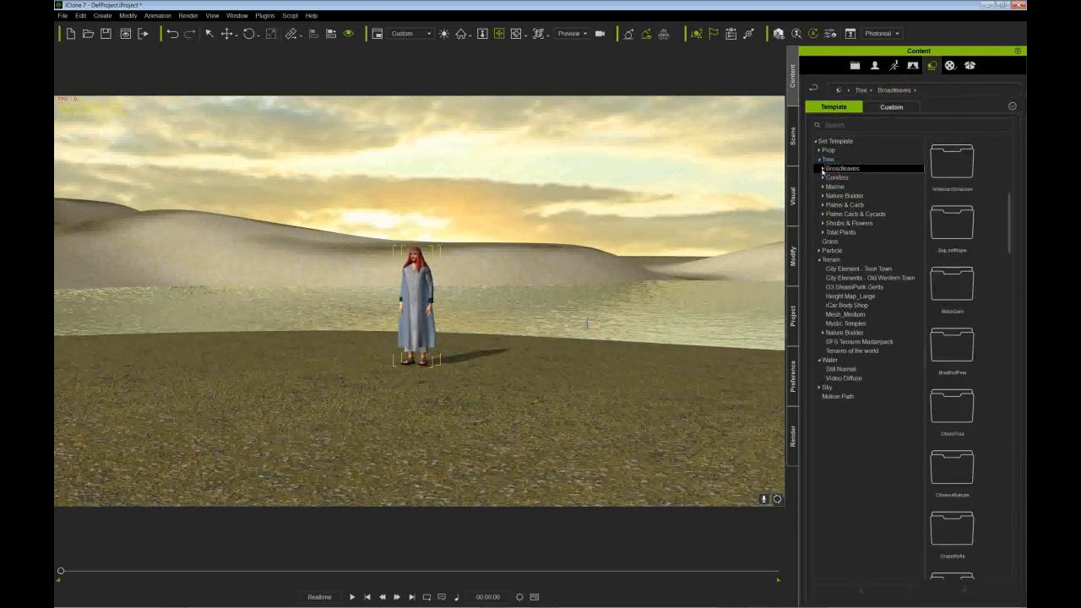
click(823, 169)
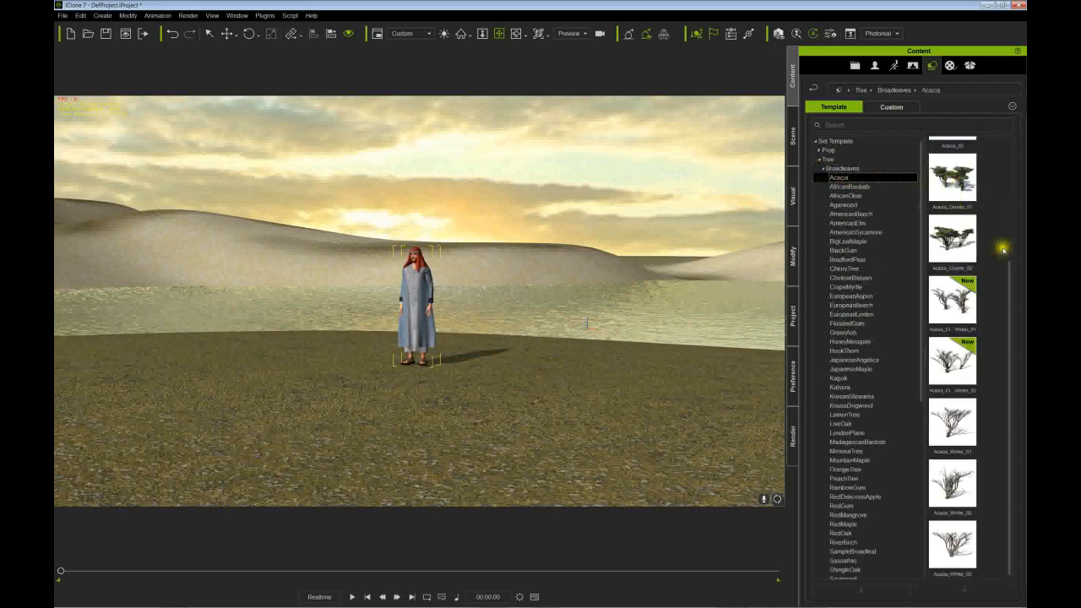
drag(1010, 278, 369, 357)
Step: Reposition the acacia tree beside the avatar and frame both in one view
key(w)
right_drag(369, 338, 399, 329)
drag(338, 326, 327, 271)
right_drag(535, 360, 500, 363)
middle_drag(473, 363, 497, 370)
scroll(444, 361, up, 3)
scroll(497, 371, down, 2)
right_drag(497, 370, 503, 369)
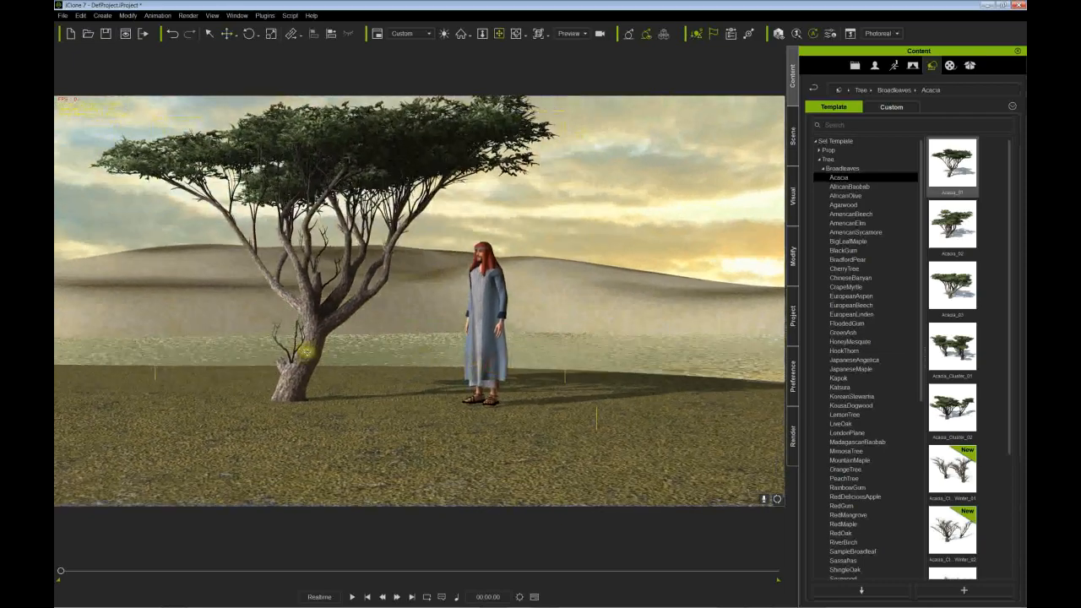
mouse_move(313, 347)
right_down()
mouse_move(336, 345)
mouse_move(311, 348)
right_up()
mouse_move(381, 363)
right_down()
mouse_move(485, 376)
mouse_move(402, 387)
mouse_move(391, 374)
right_up()
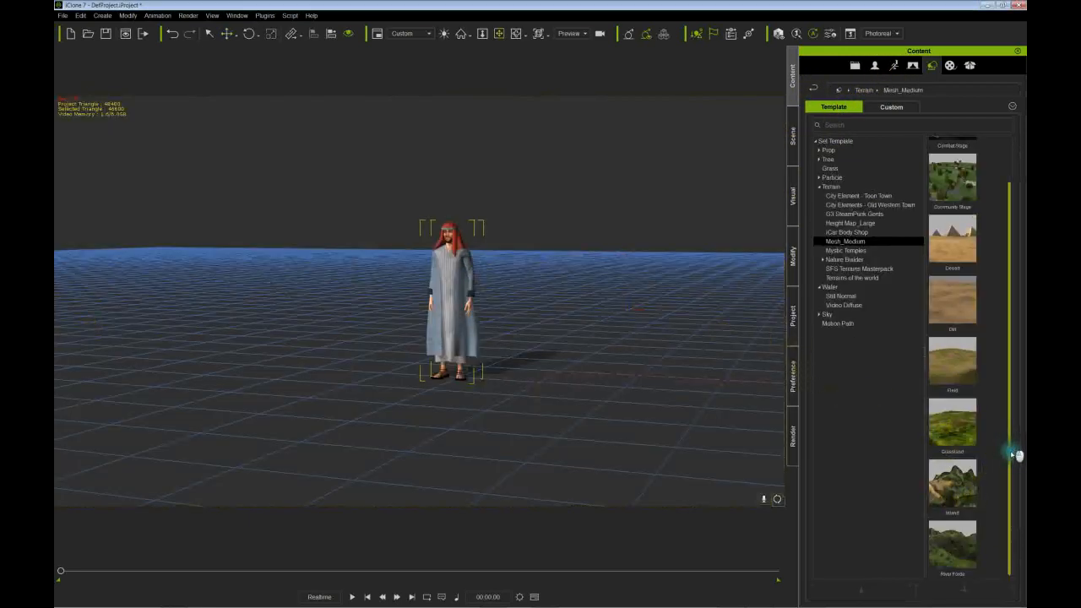
Step: Load the Island terrain from the Mesh_Medium templates and view it from a distance
double_click(957, 490)
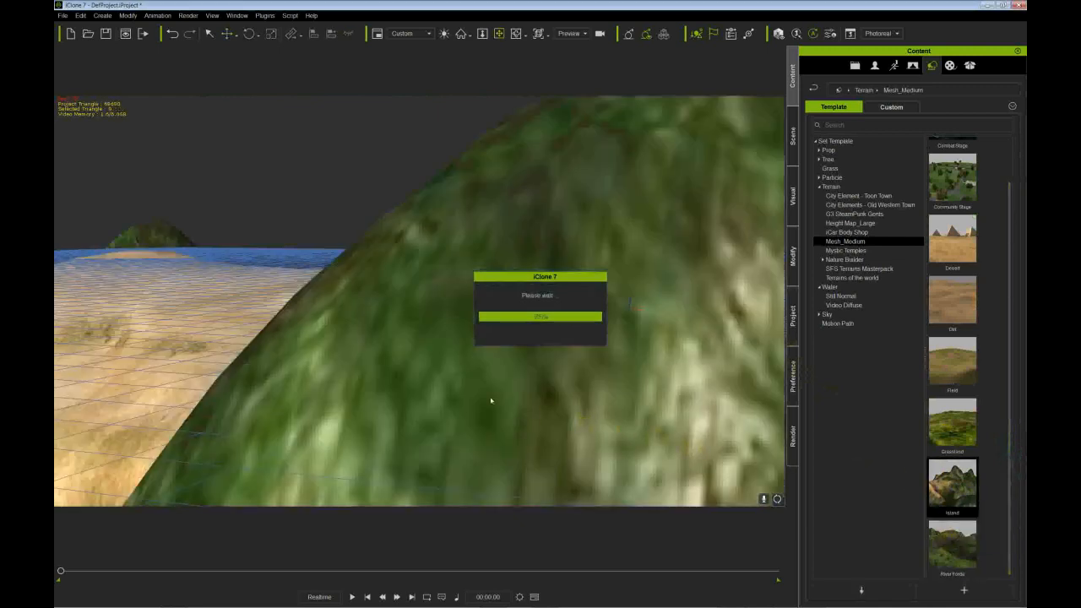
right_drag(499, 422, 515, 388)
scroll(513, 371, down, 5)
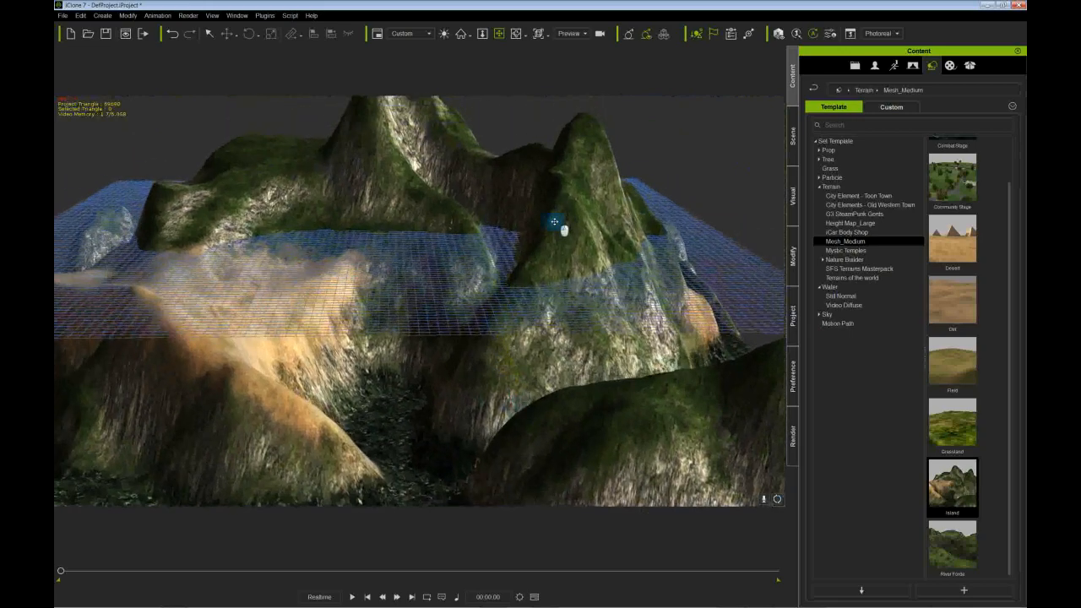
right_drag(580, 235, 596, 255)
Step: Convert the Island terrain to a prop
click(792, 135)
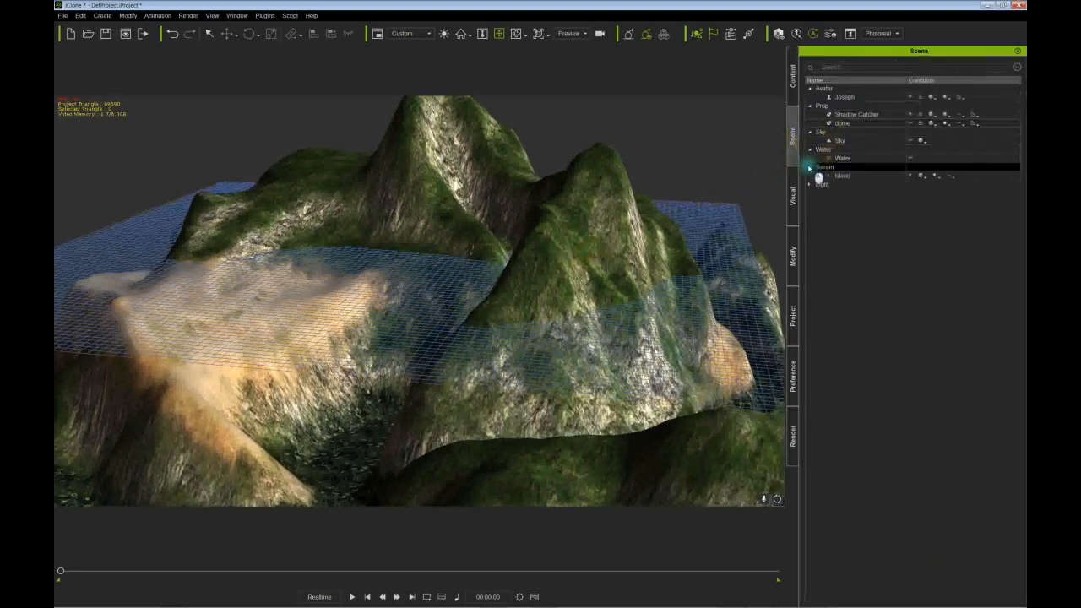
click(819, 176)
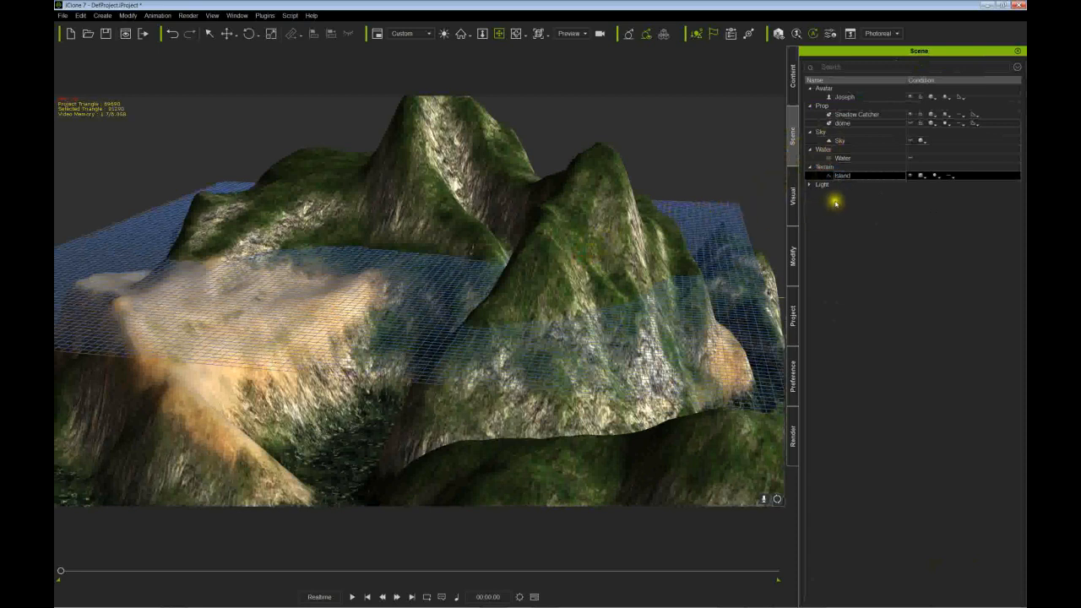
right_click(562, 231)
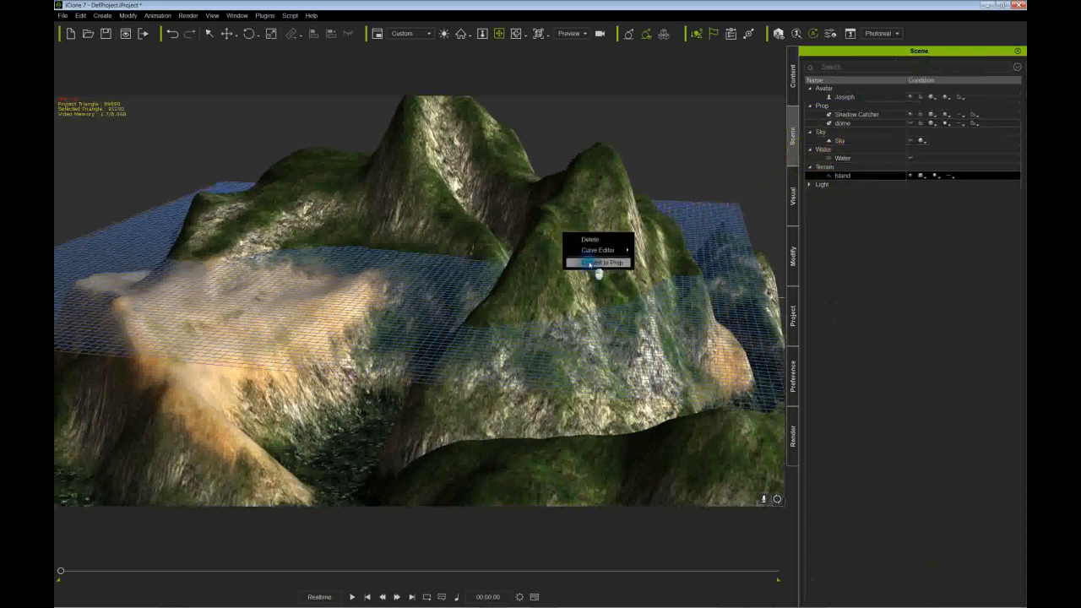
click(598, 264)
Step: Scale down the Island prop's height and move the prop so its sandy area rises above the grid
click(500, 256)
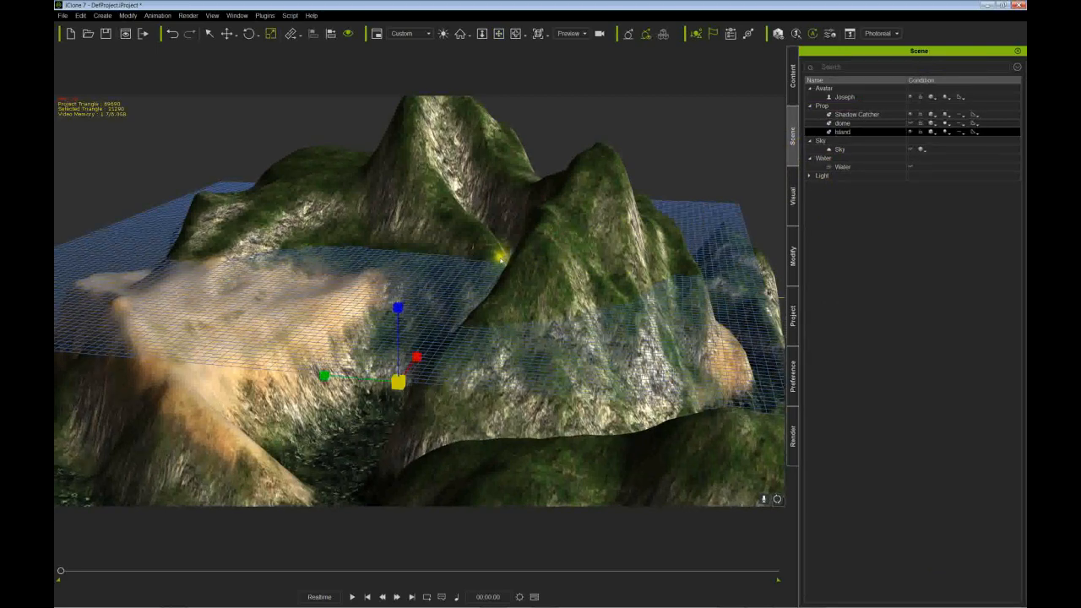
drag(393, 309, 386, 374)
key(w)
drag(397, 305, 445, 302)
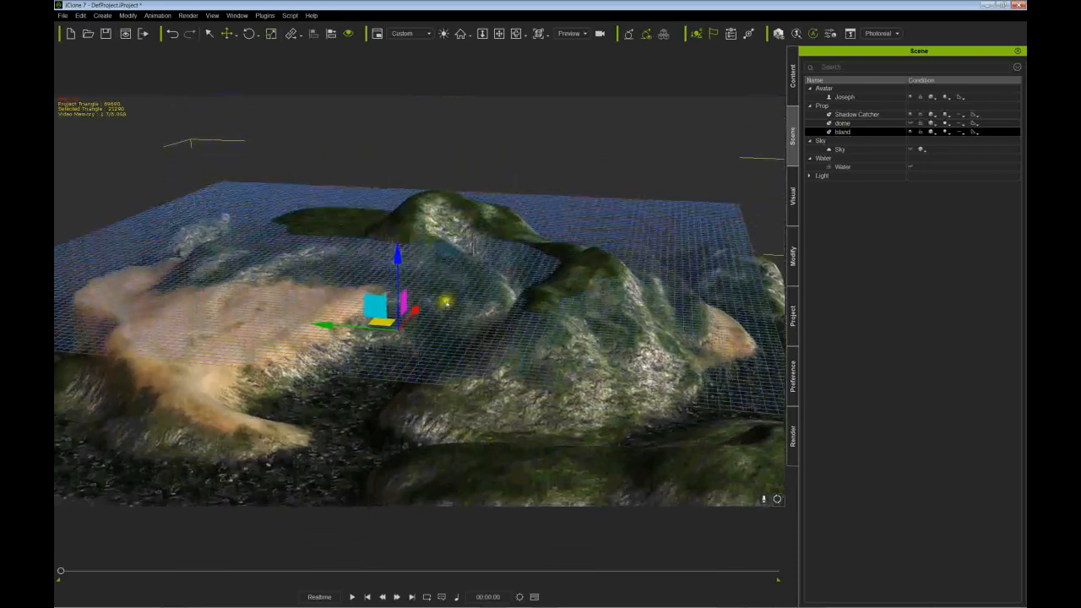
drag(397, 339, 488, 302)
right_drag(487, 302, 543, 363)
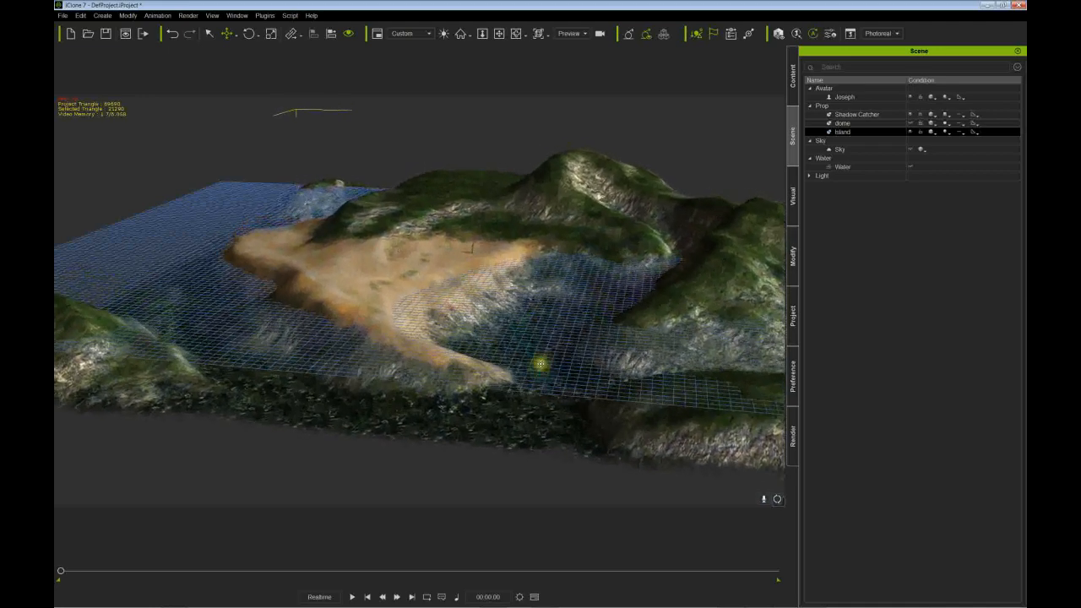
Step: Flatten the Island prop further and raise it so the sandy area sits at the avatar's feet
click(537, 344)
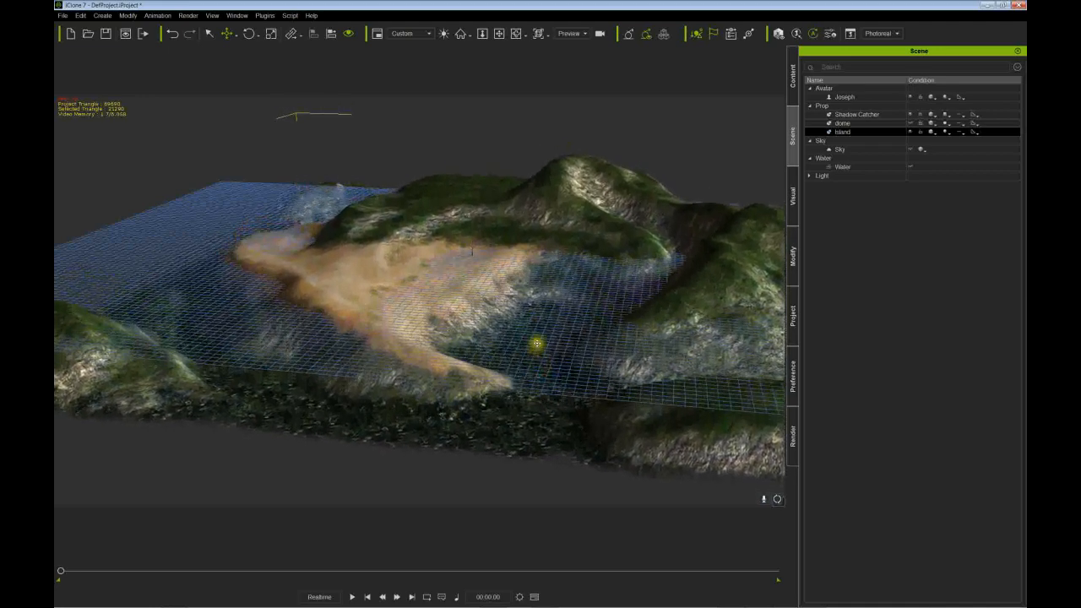
right_drag(571, 328, 490, 318)
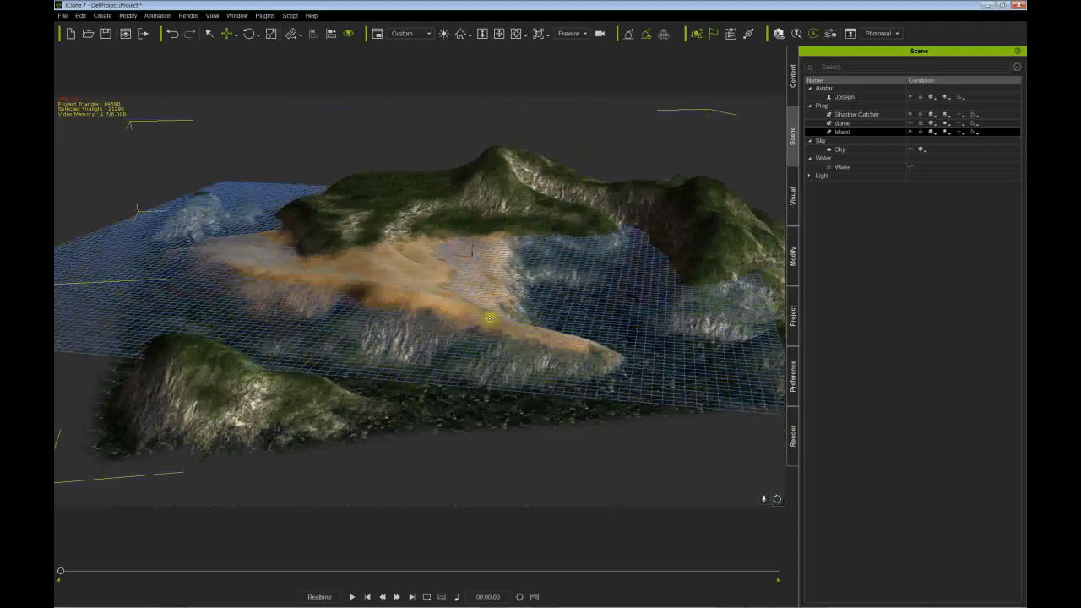
scroll(512, 321, up, 8)
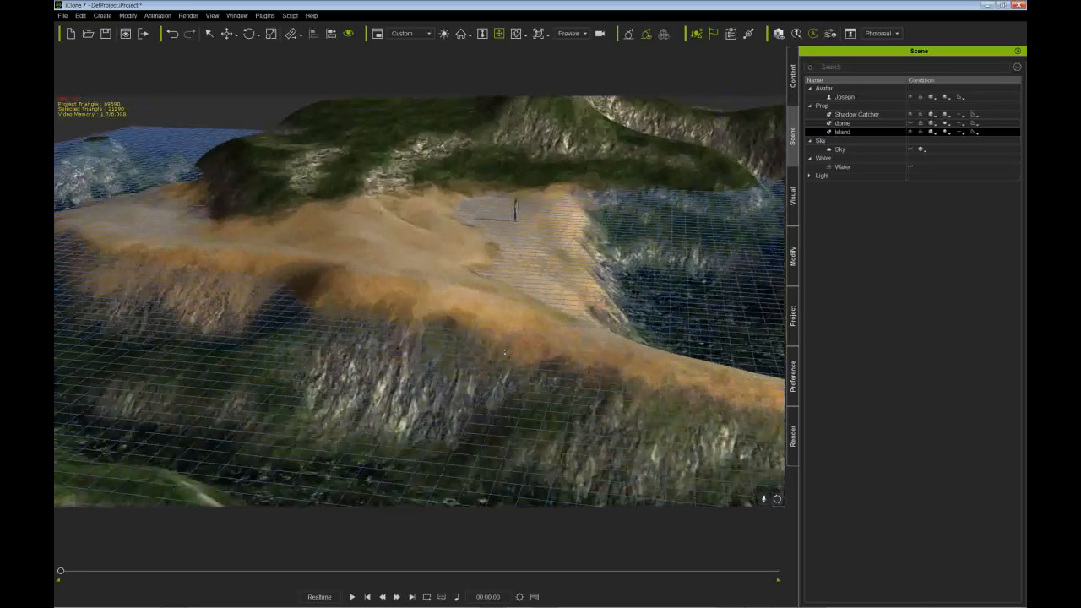
right_drag(504, 352, 479, 336)
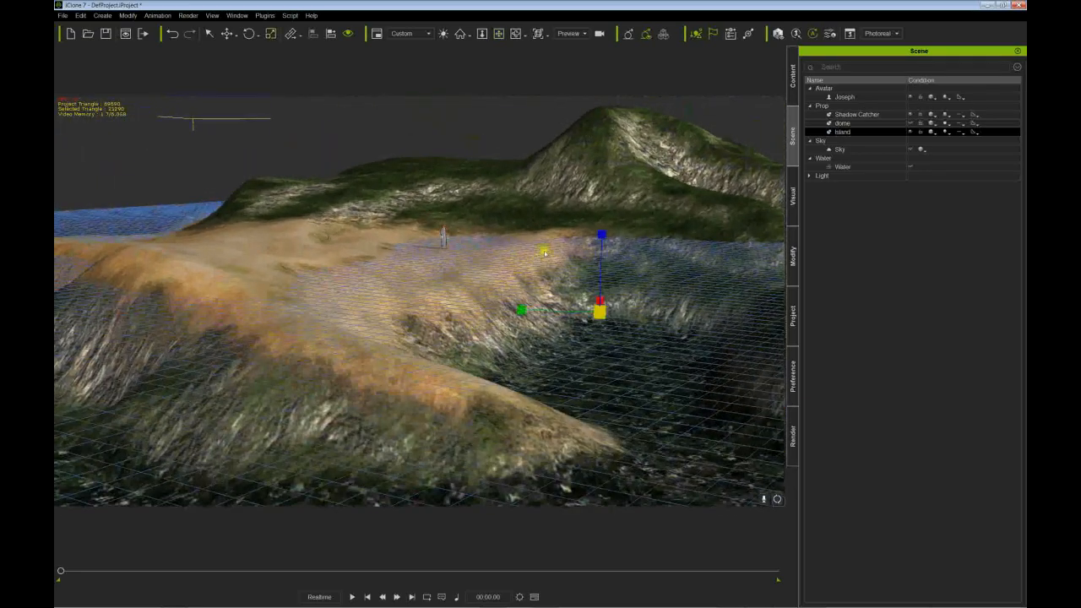
drag(600, 233, 597, 196)
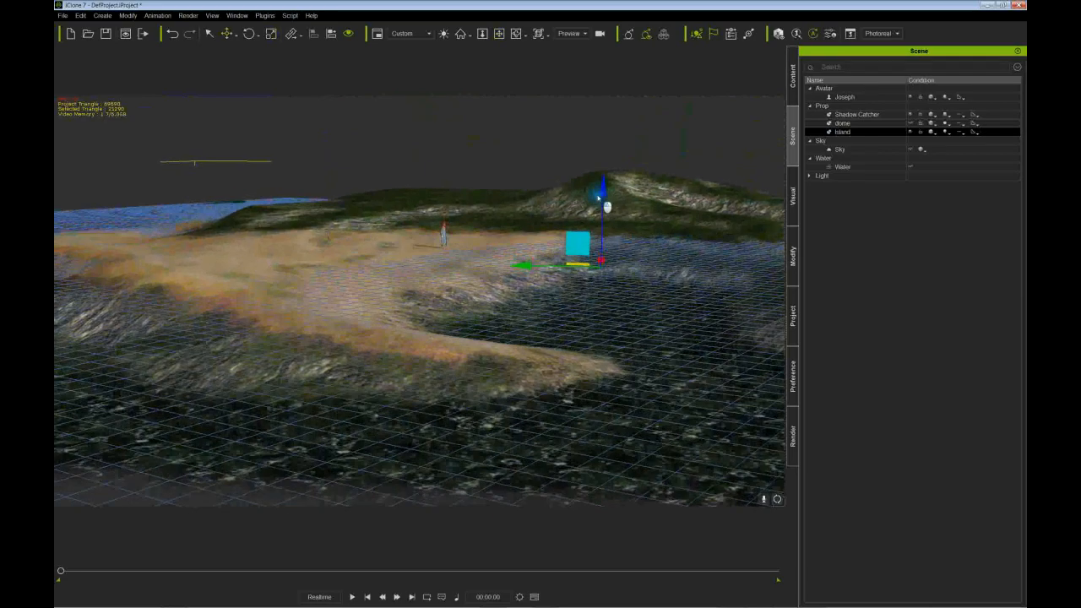
right_drag(522, 277, 511, 329)
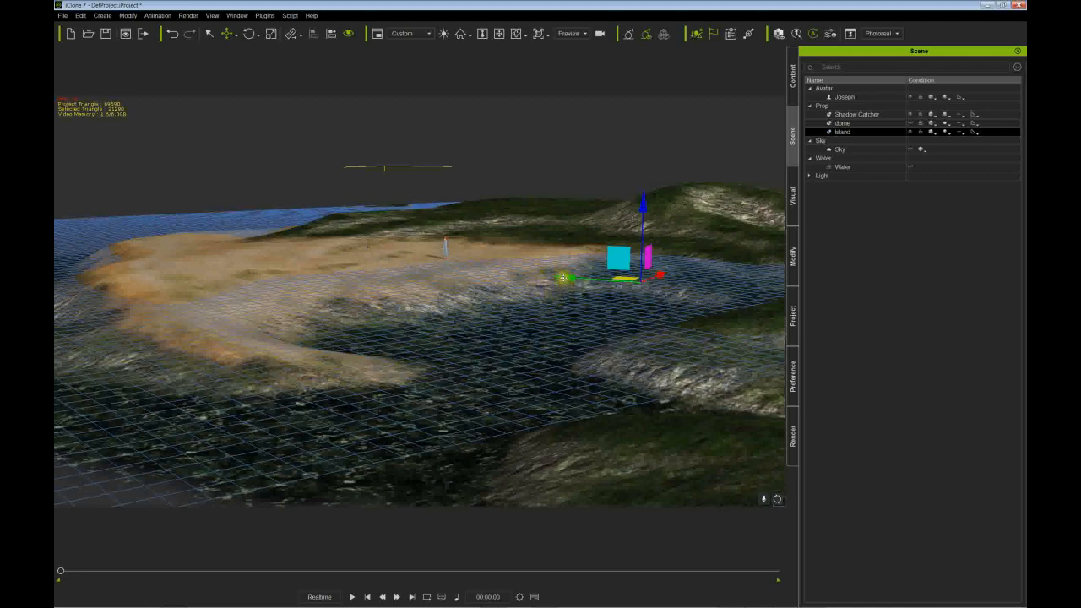
Step: Duplicate the Island prop and place the copy behind the sandy area as background hills
ctrl+drag(643, 213, 643, 194)
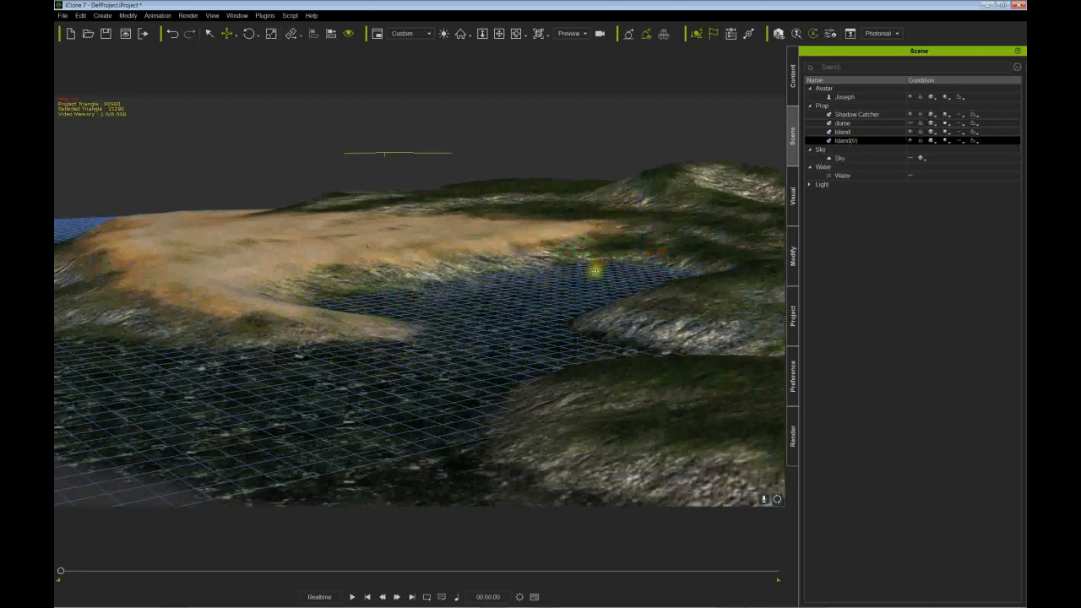
right_drag(591, 270, 448, 234)
drag(478, 163, 473, 127)
right_drag(465, 275, 308, 247)
mouse_move(308, 246)
mouse_down()
mouse_move(378, 344)
mouse_move(353, 303)
mouse_move(368, 331)
mouse_move(374, 307)
mouse_move(357, 297)
mouse_move(260, 288)
mouse_move(266, 272)
mouse_move(316, 262)
mouse_move(299, 248)
mouse_up()
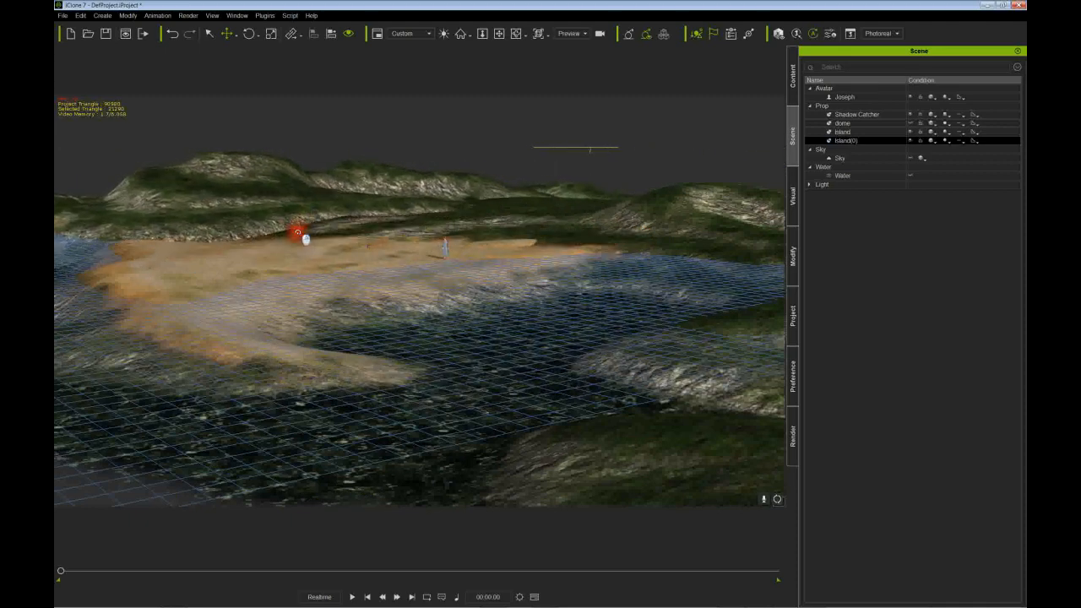
drag(245, 253, 252, 254)
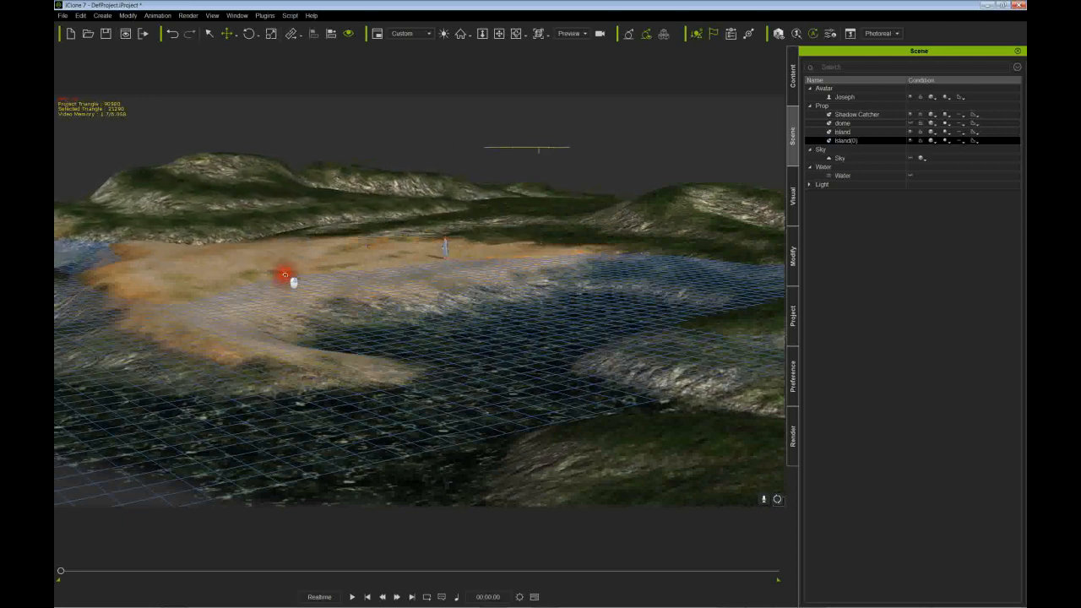
Step: Make the water visible around the sandy shore and frame the avatar at the shoreline
right_drag(391, 297, 413, 319)
scroll(354, 310, up, 2)
scroll(397, 306, down, 6)
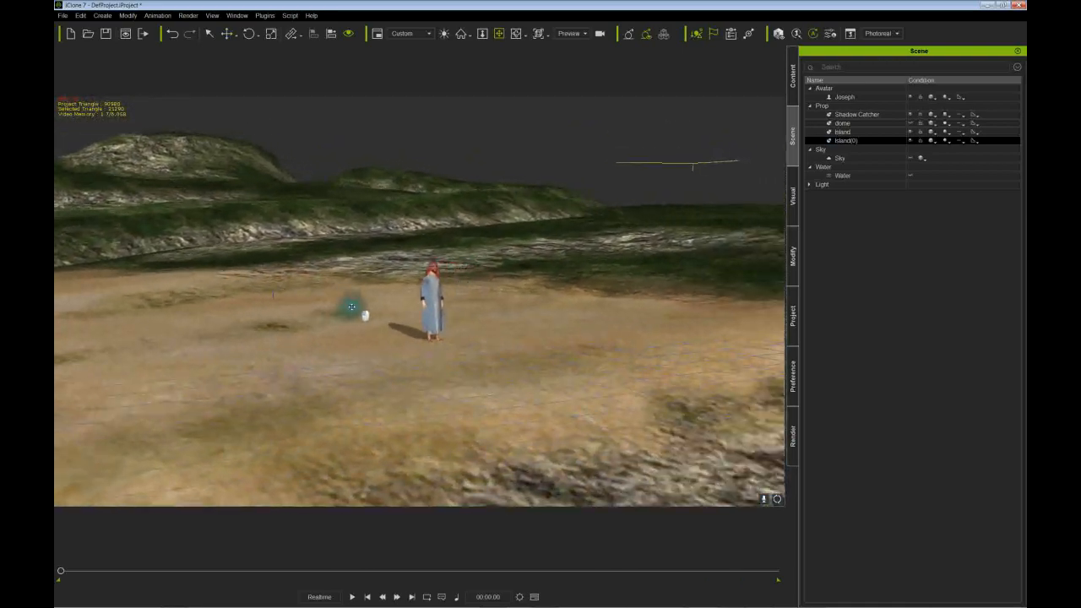
right_drag(344, 305, 397, 288)
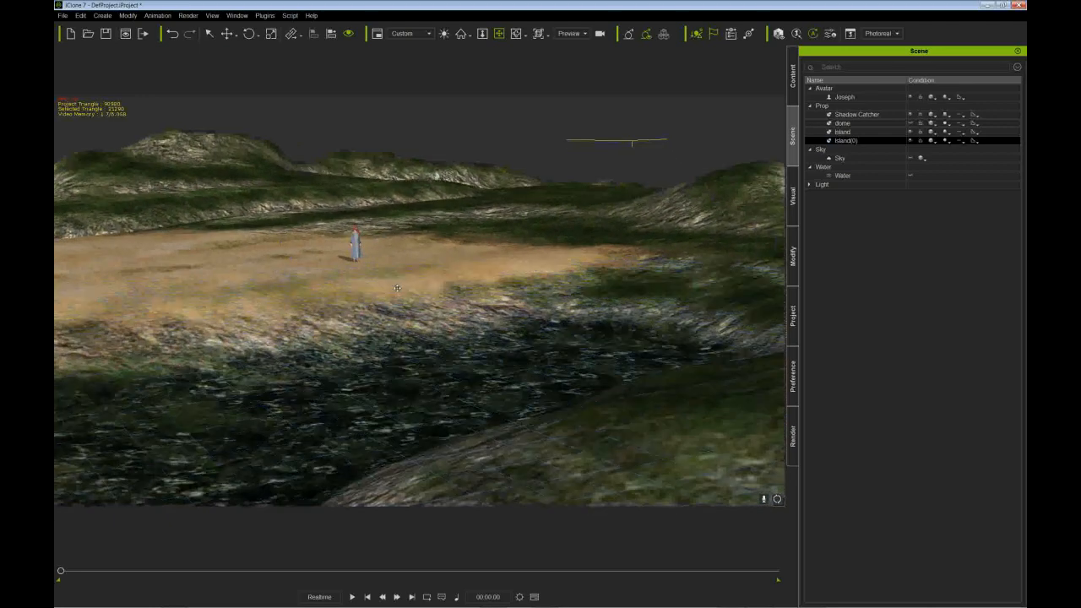
click(898, 176)
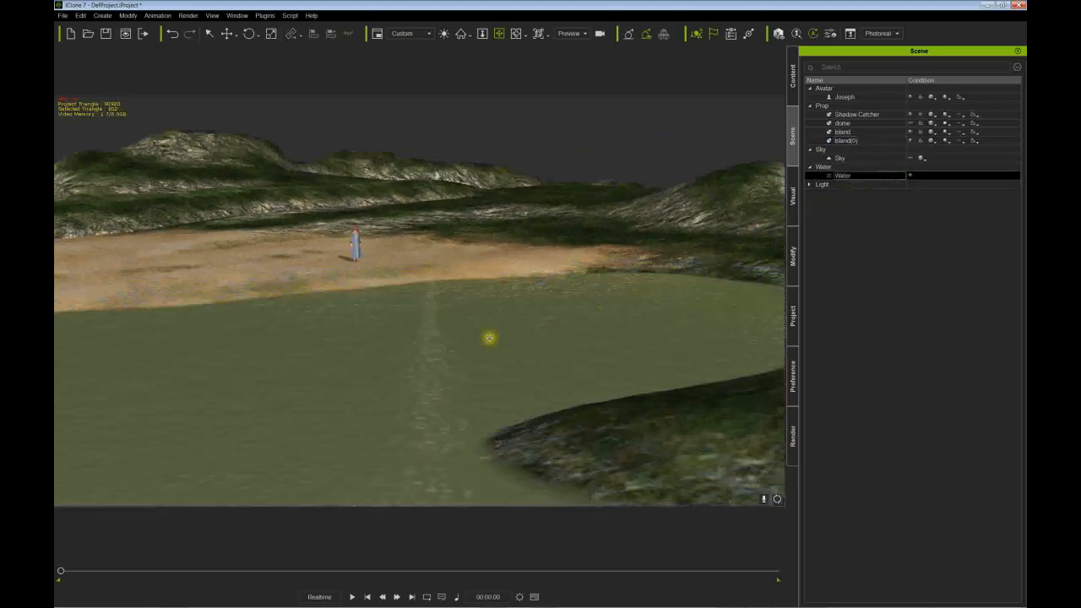
click(448, 309)
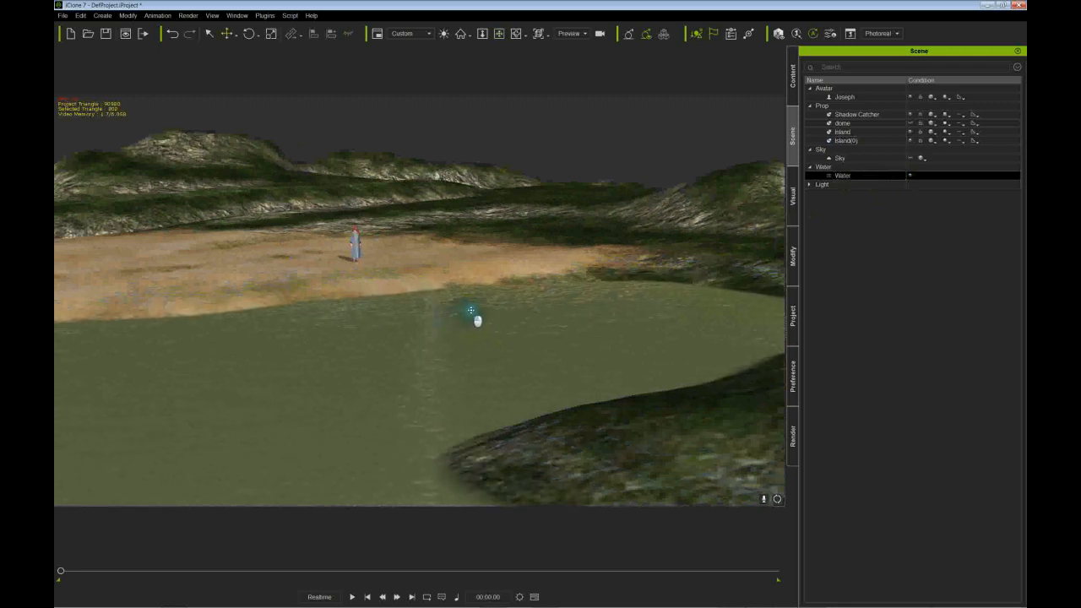
right_drag(467, 318, 474, 369)
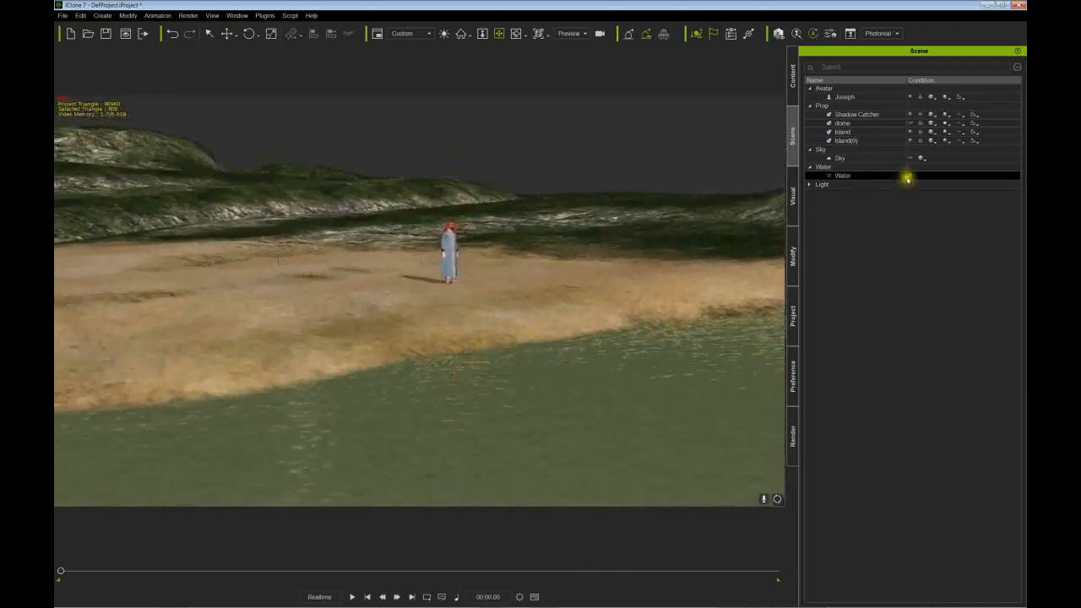
Step: Toggle the existing sky's visibility to preview its effect on the water, and delete the sky
click(904, 159)
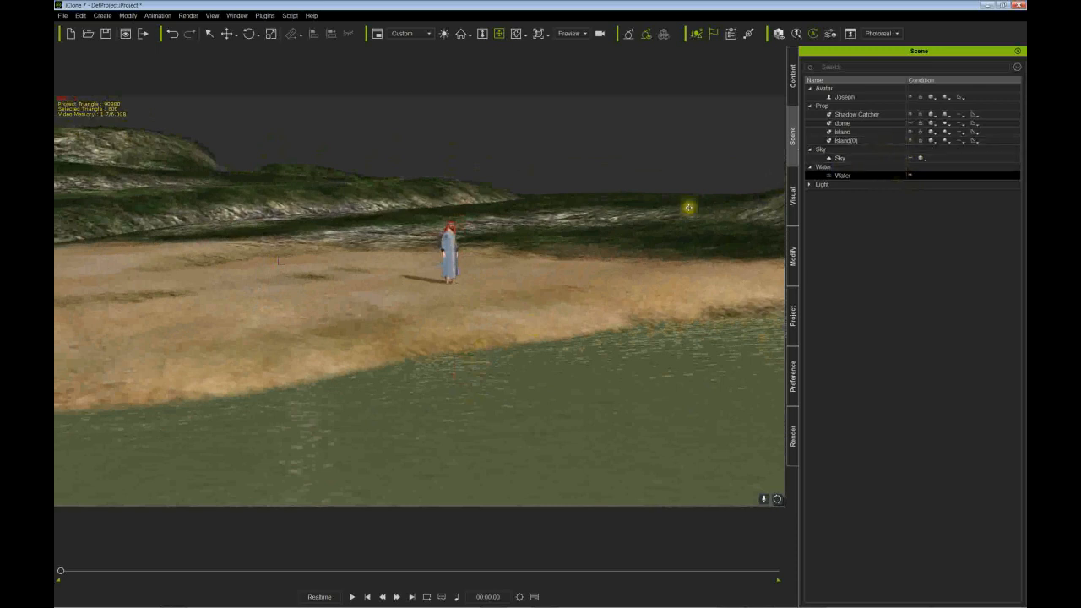
right_drag(544, 267, 512, 295)
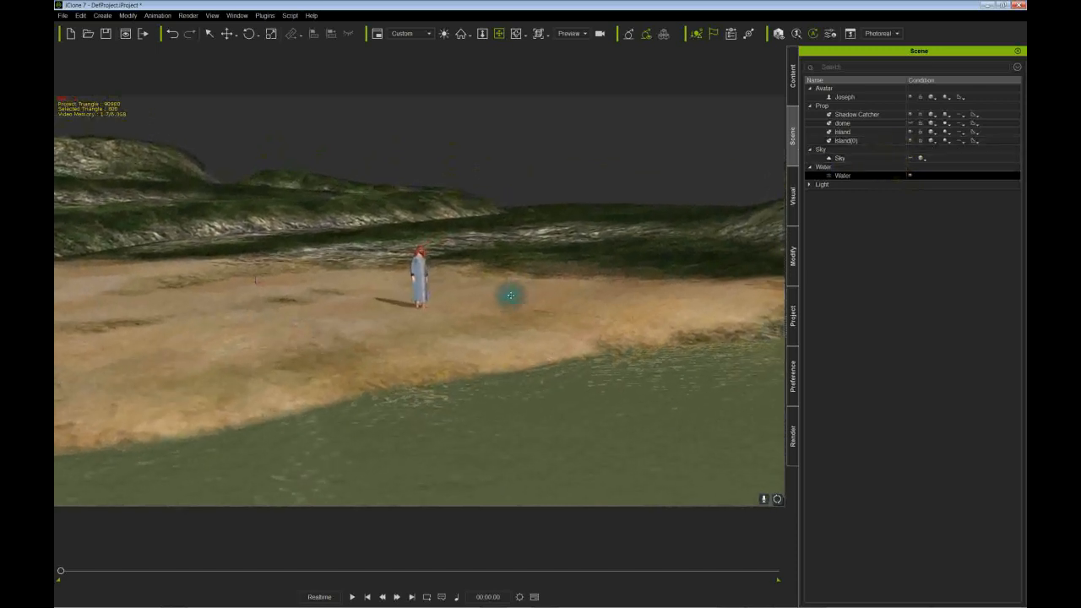
click(842, 159)
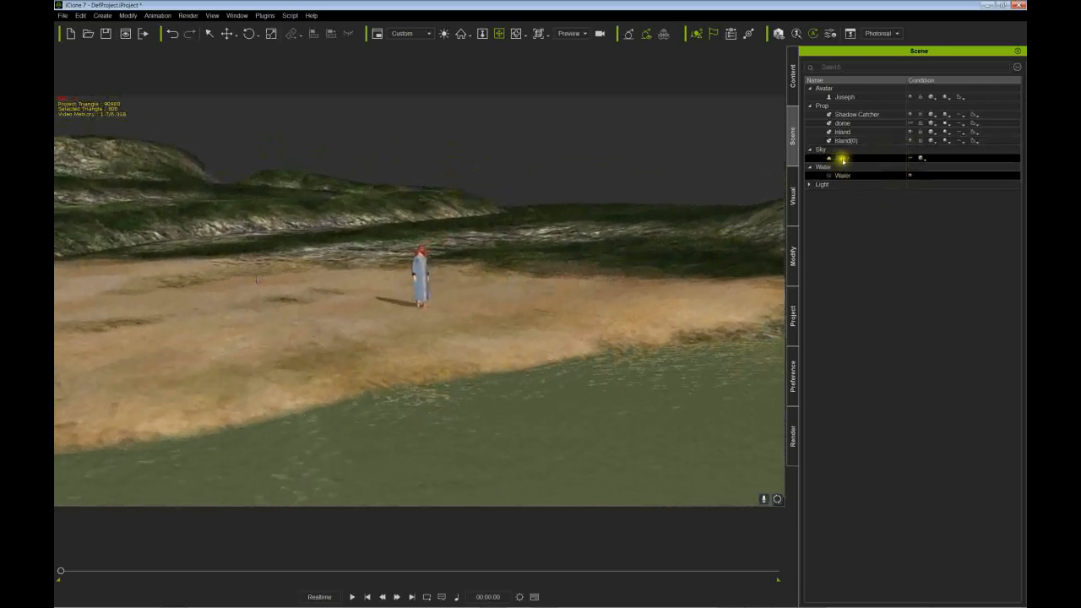
click(910, 159)
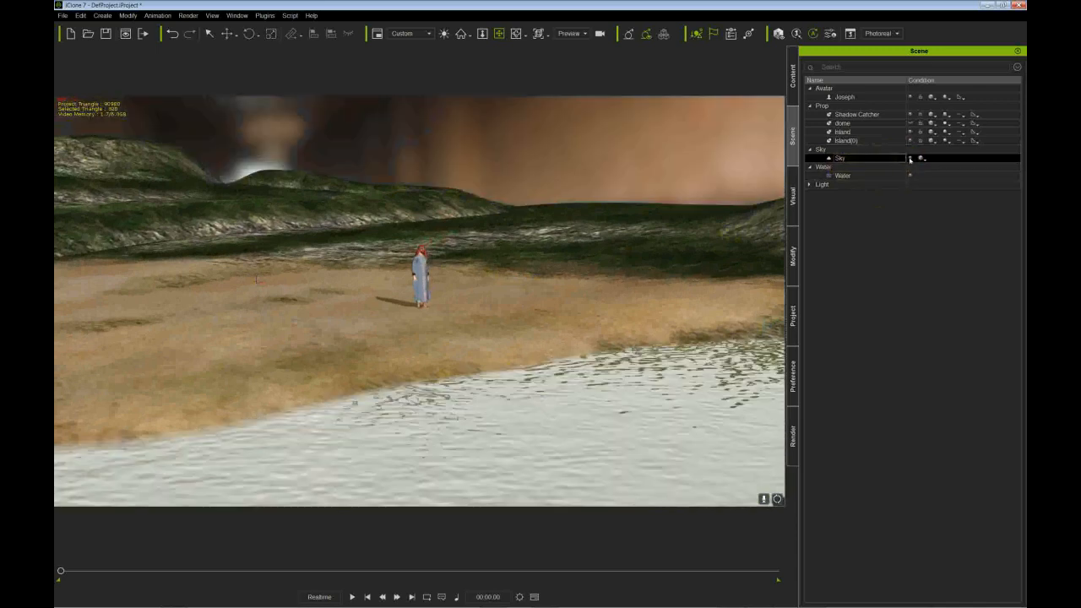
click(909, 159)
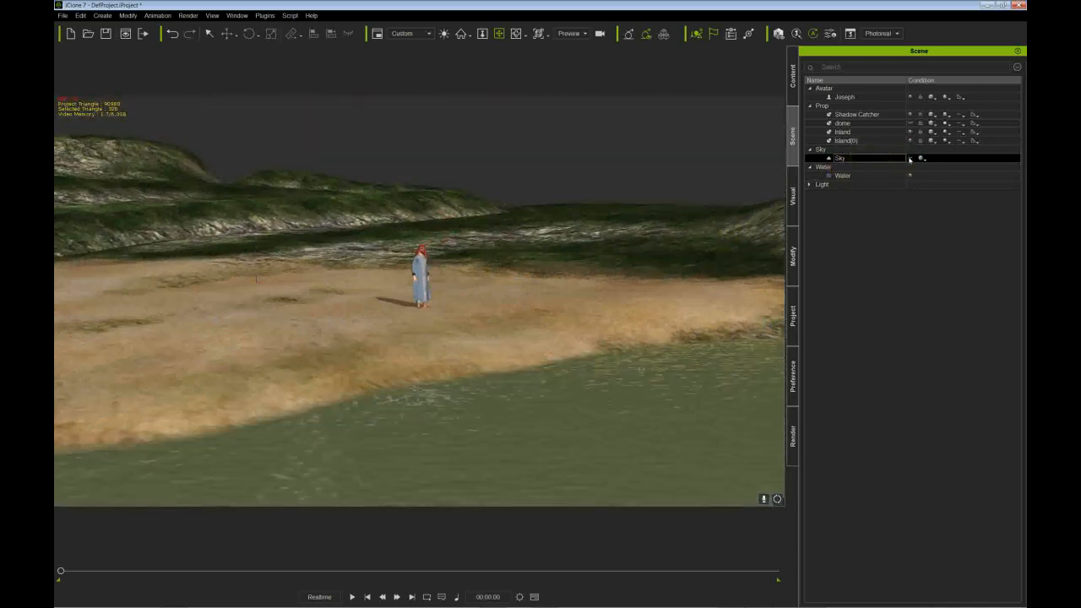
click(910, 158)
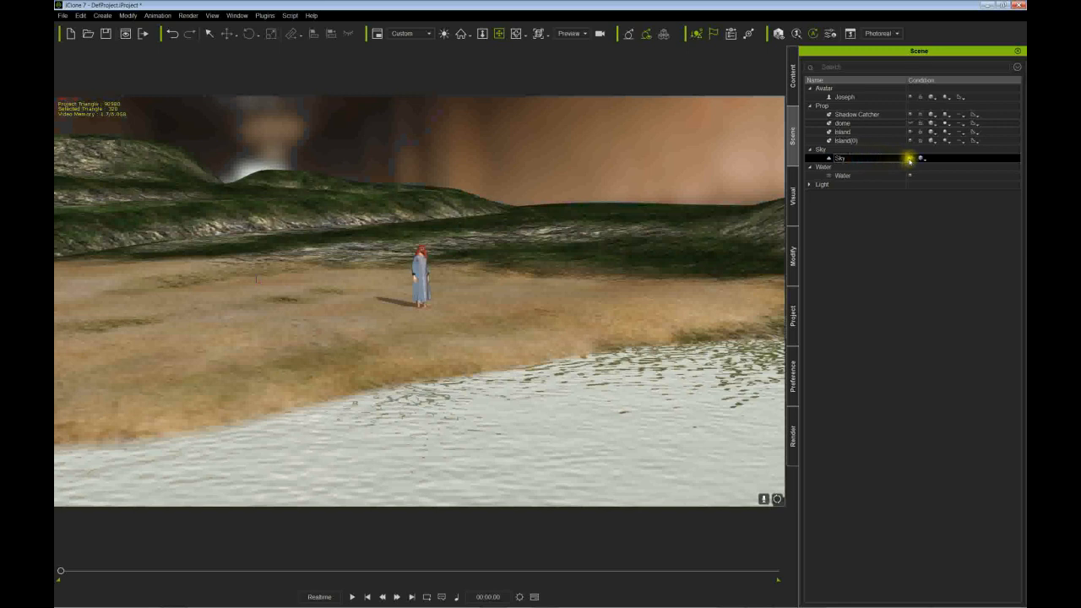
click(910, 159)
key(Delete)
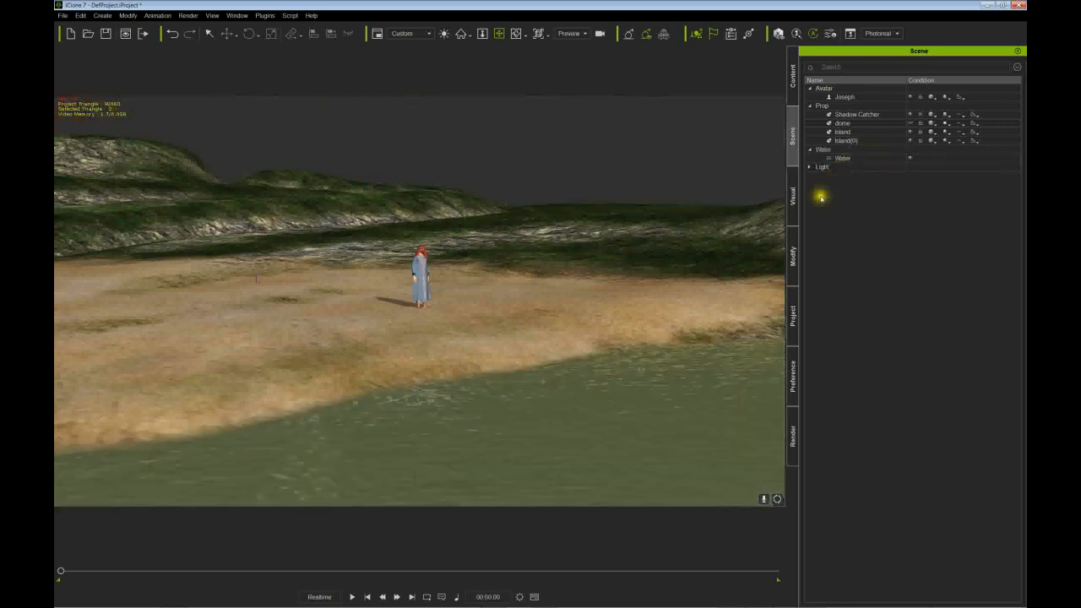
Step: Load the Clear Day 00 sky from the Sky templates
click(795, 80)
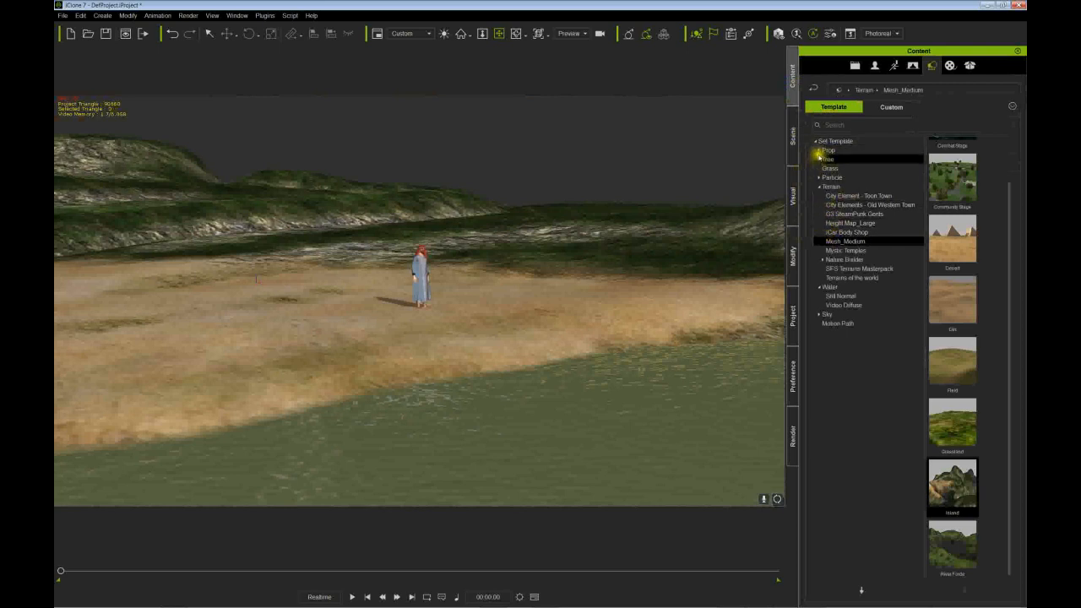
click(818, 186)
click(827, 225)
click(817, 223)
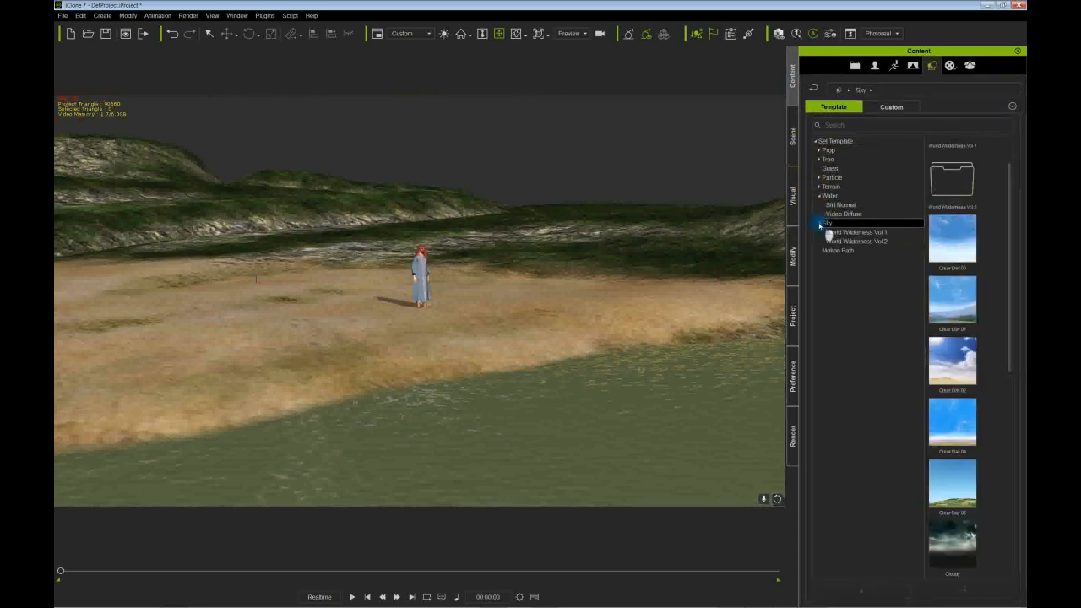
mouse_move(1010, 260)
mouse_down()
mouse_move(1011, 285)
mouse_move(1011, 229)
mouse_move(1013, 313)
mouse_move(1010, 261)
mouse_up()
double_click(953, 235)
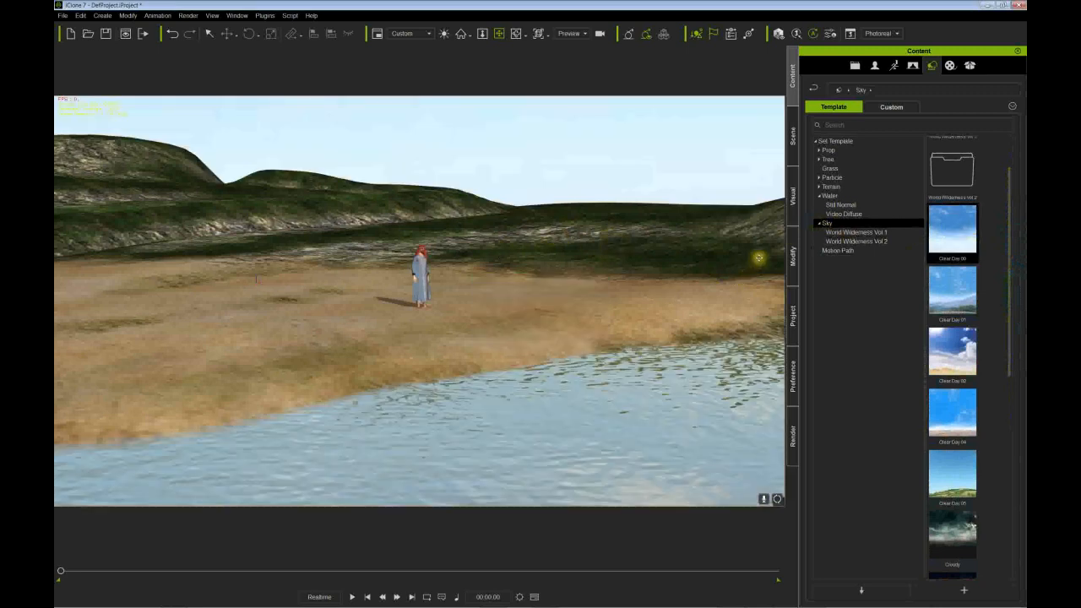
Step: Inspect the new sky's transform settings and its look above the hills from several angles
click(793, 258)
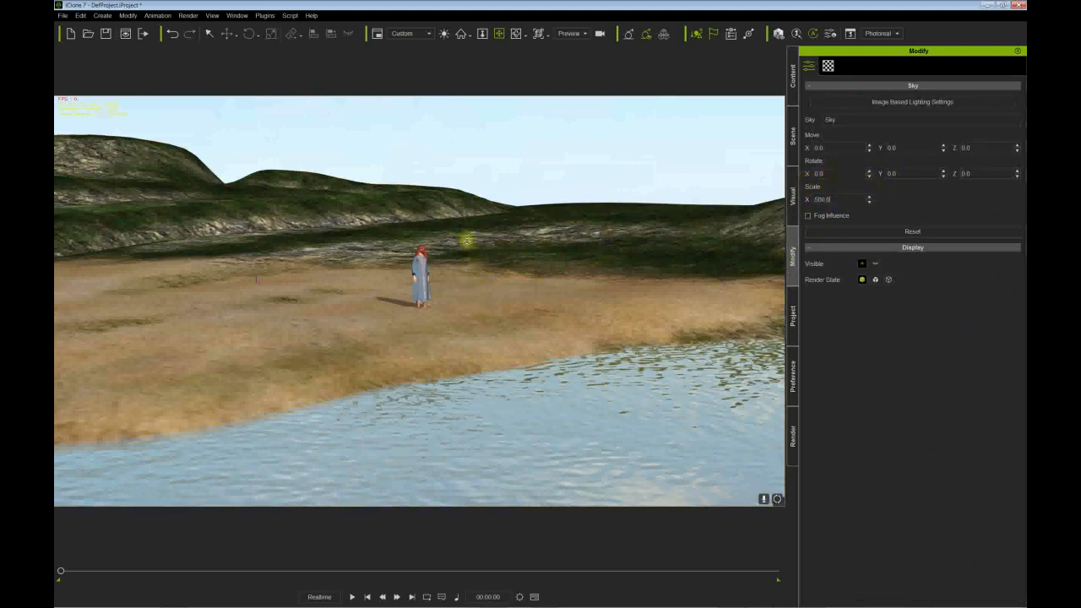
click(792, 137)
click(840, 159)
right_drag(495, 210, 678, 197)
click(842, 159)
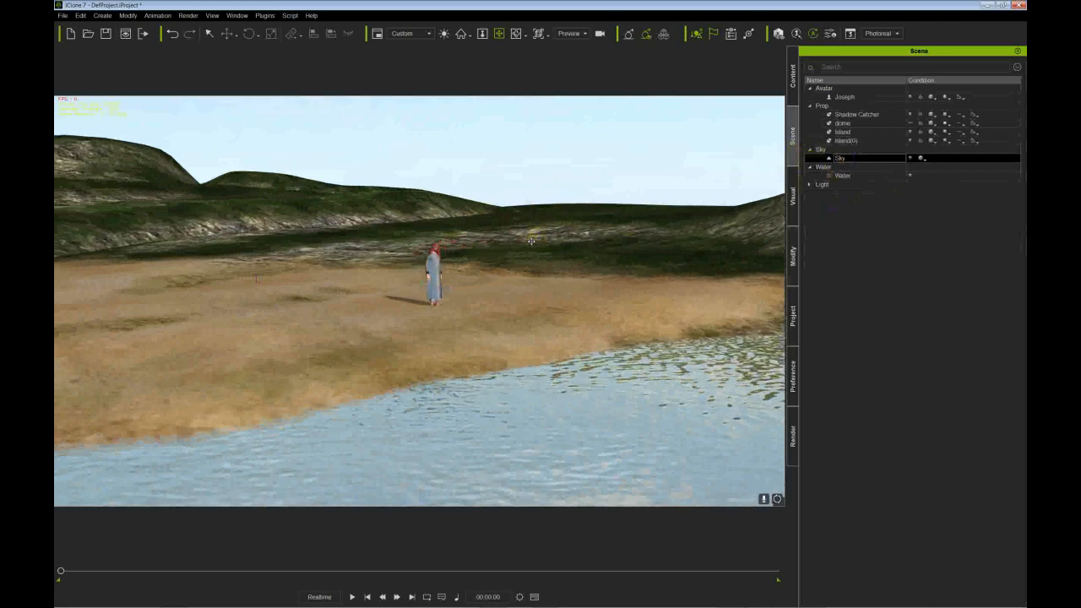
mouse_move(492, 223)
right_down()
mouse_move(514, 217)
mouse_move(490, 222)
right_up()
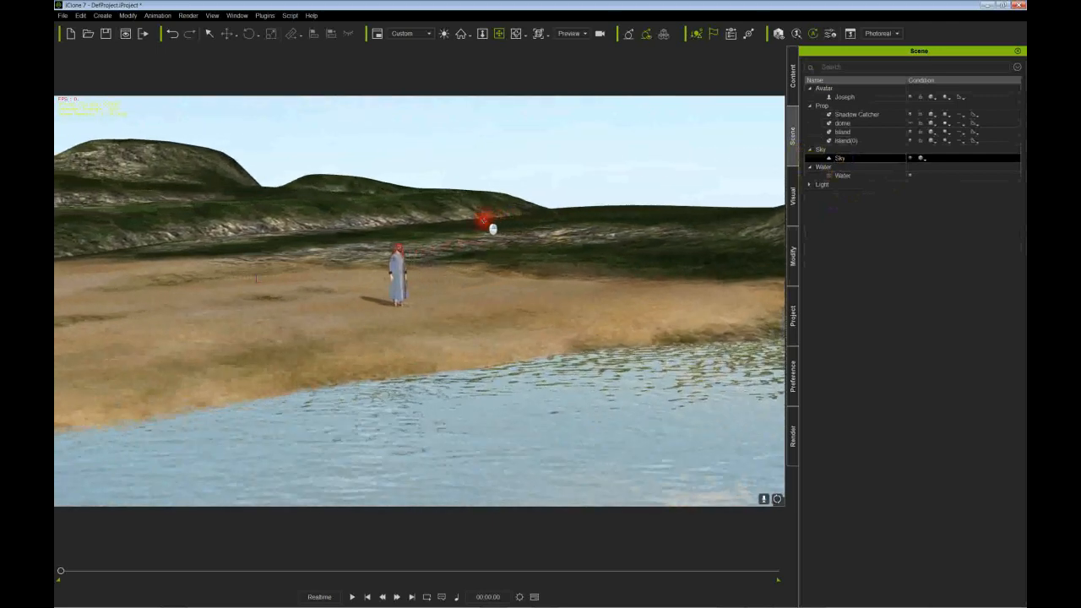
drag(534, 191, 526, 224)
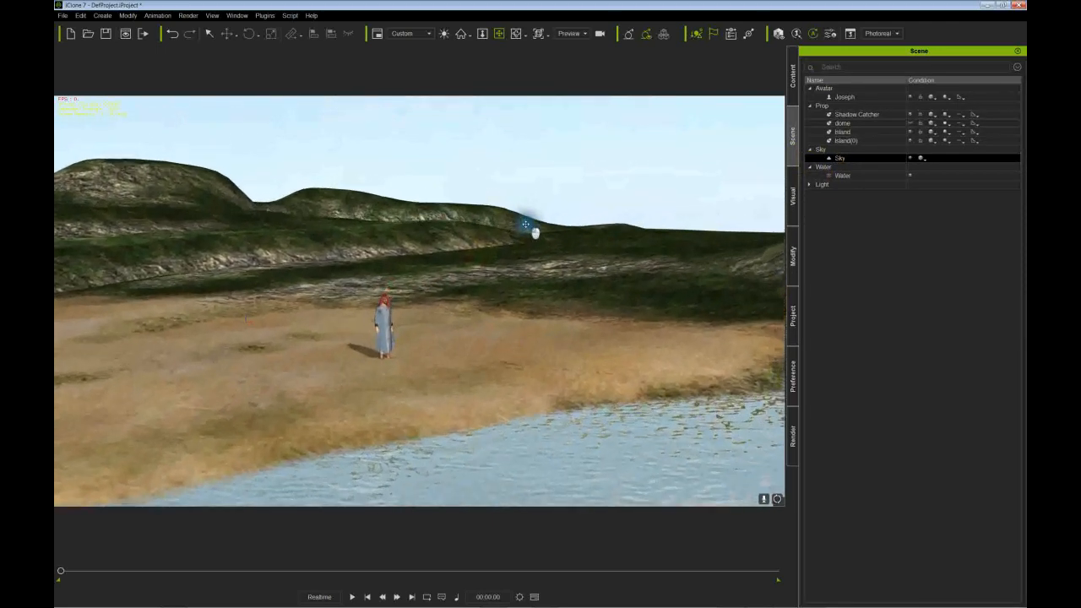
right_drag(530, 221, 486, 215)
drag(485, 215, 506, 231)
right_drag(506, 230, 634, 227)
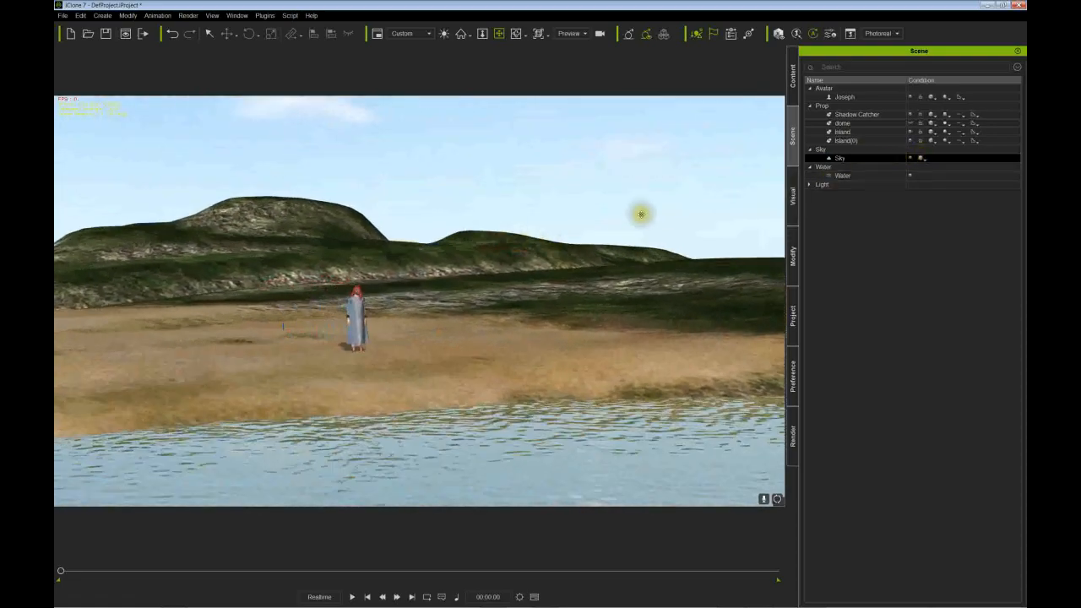
drag(464, 161, 611, 160)
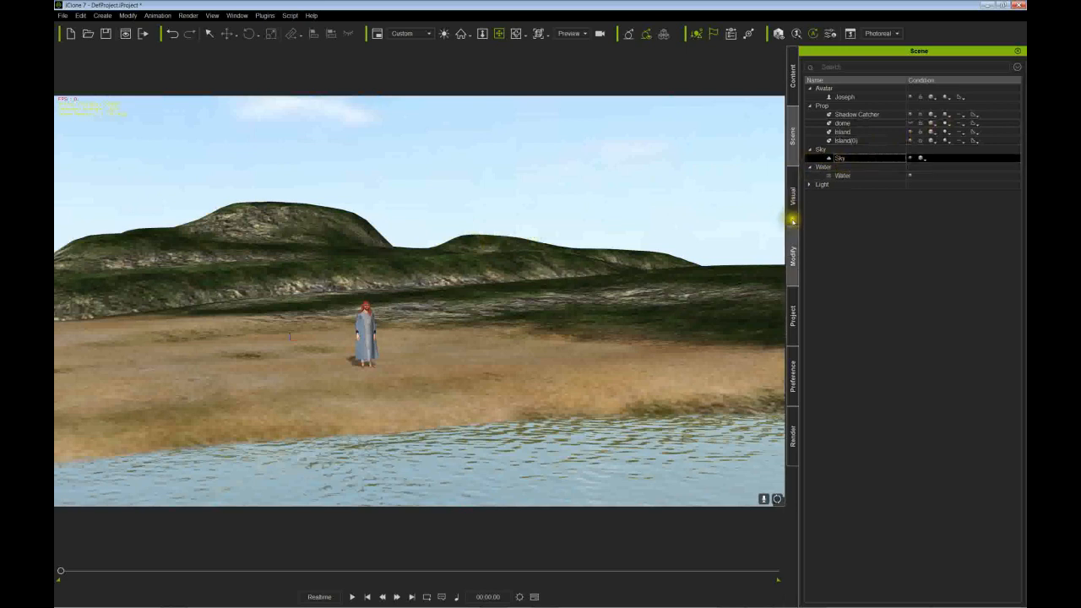
click(792, 256)
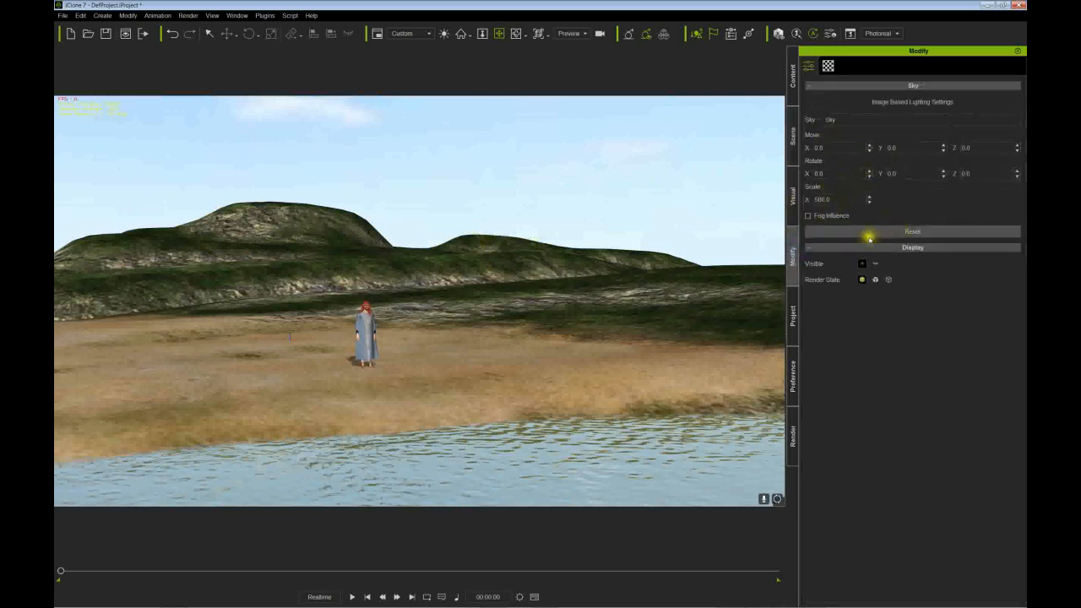
click(792, 139)
Step: Hide the sky, show the dome prop instead and shift the dome's clouds above the hills
click(911, 159)
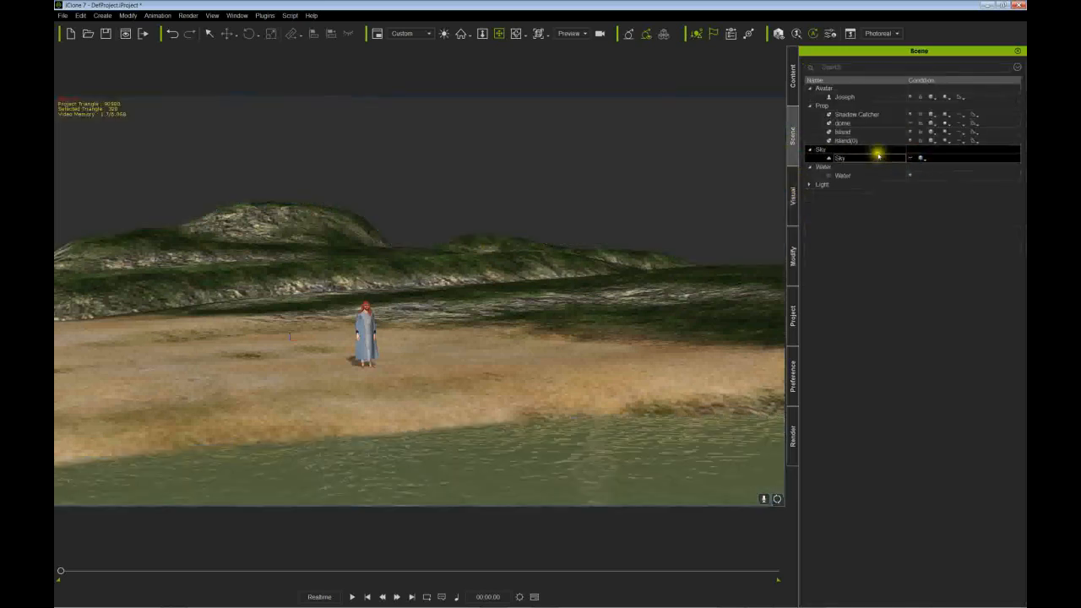
click(910, 124)
click(547, 221)
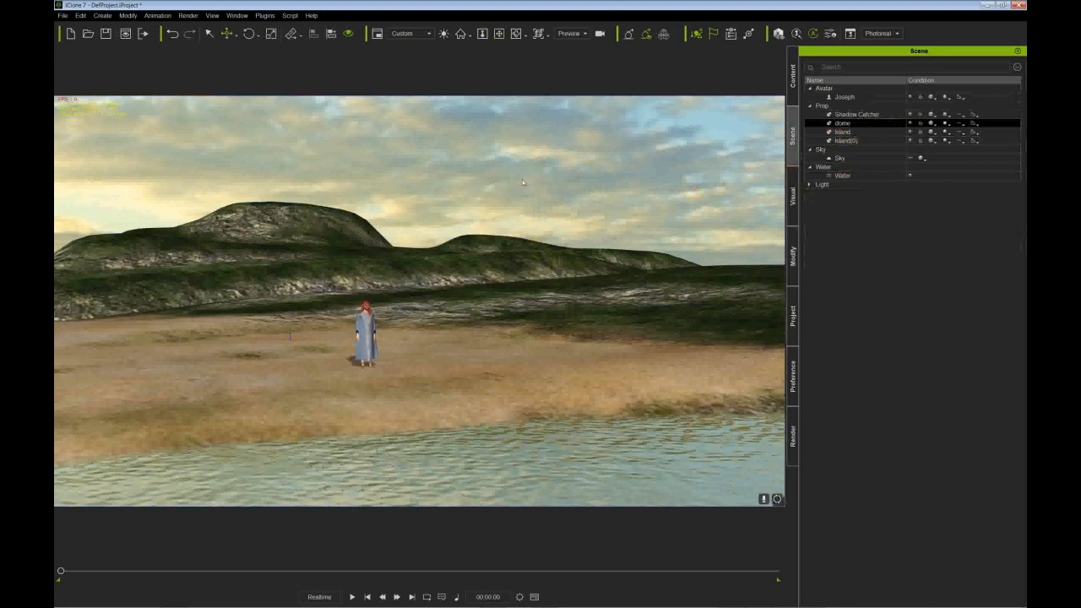
drag(522, 181, 557, 176)
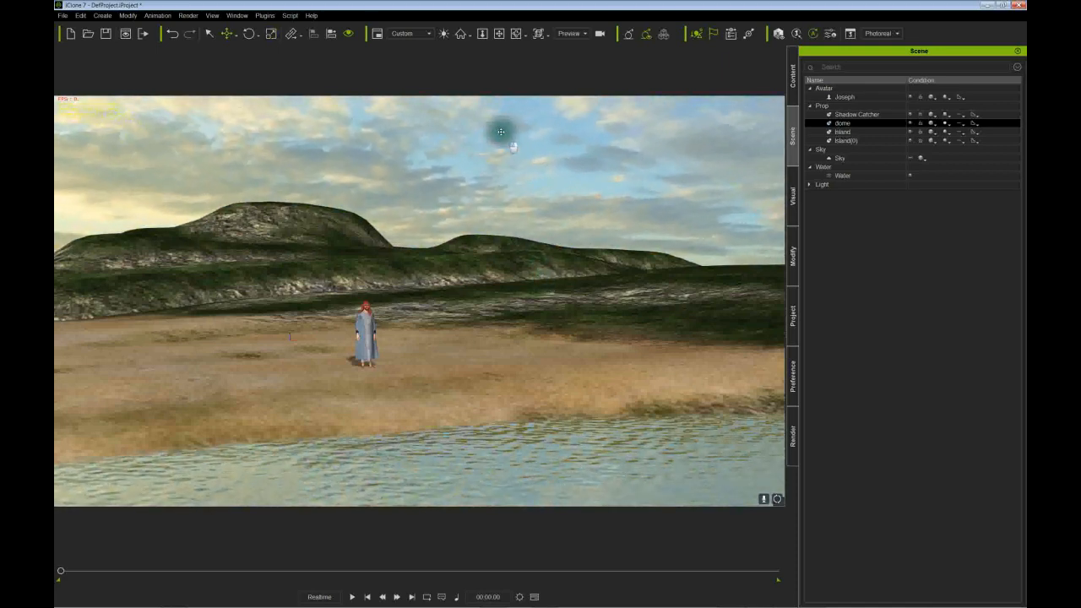
right_drag(443, 249, 420, 304)
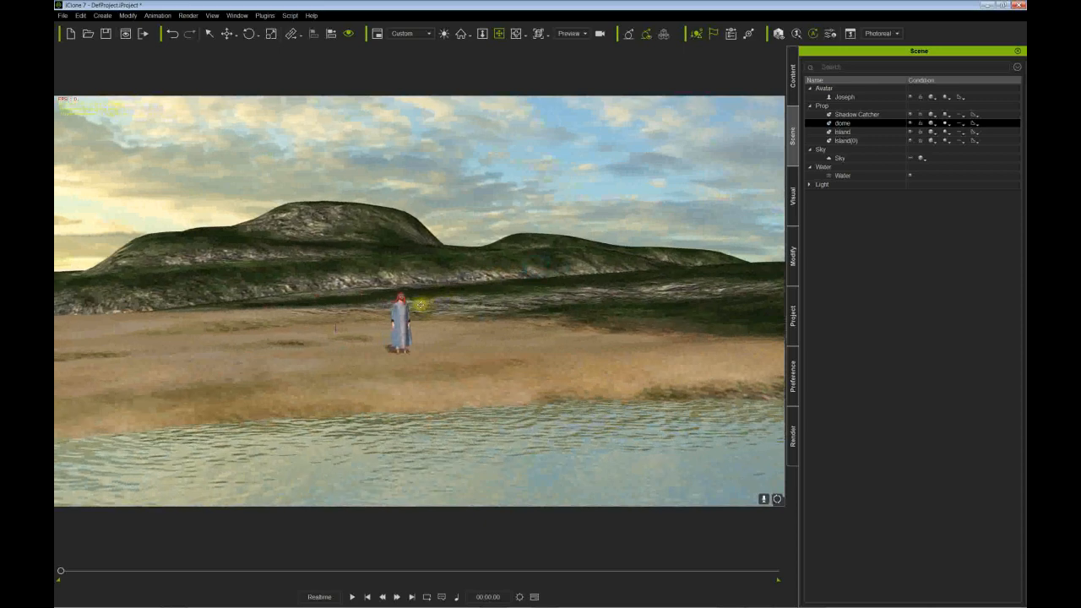
Step: Convert the Island prop under the avatar into a terrain
click(463, 342)
scroll(490, 345, up, 5)
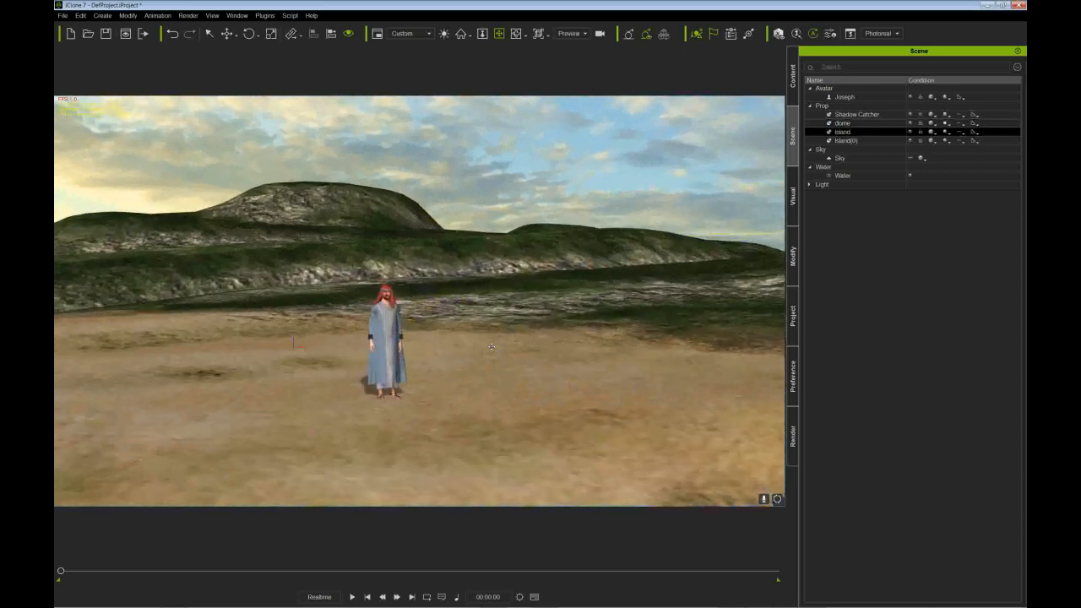
right_drag(510, 298, 474, 319)
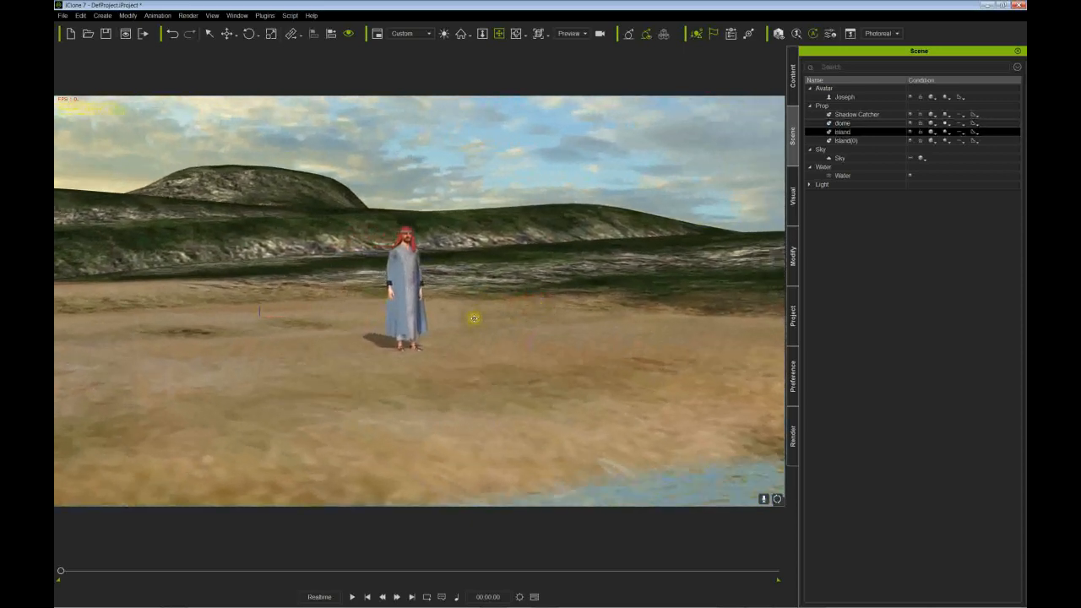
click(410, 293)
click(583, 366)
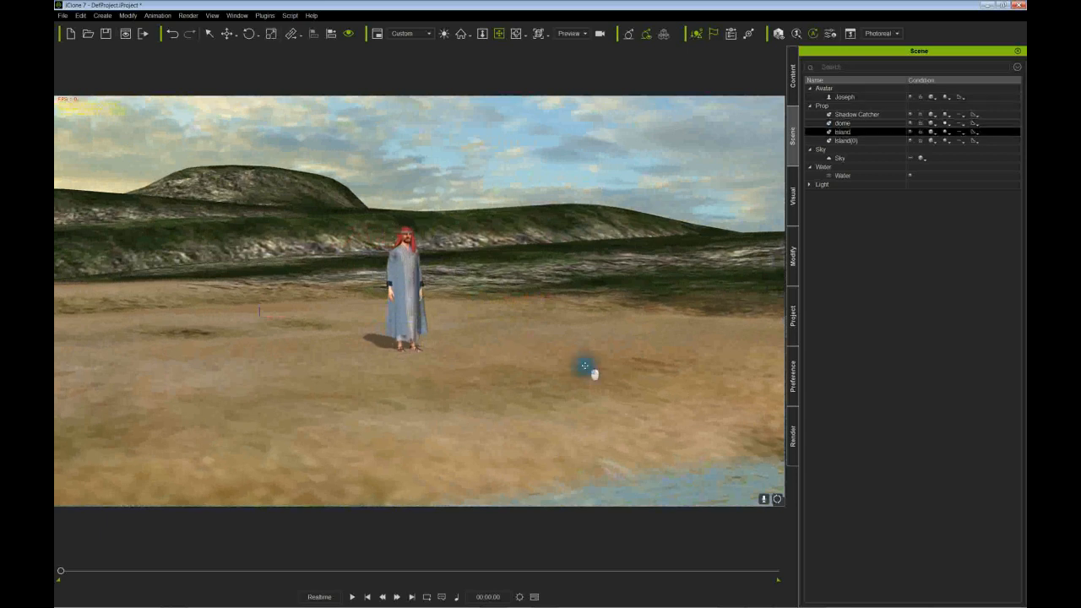
right_click(551, 335)
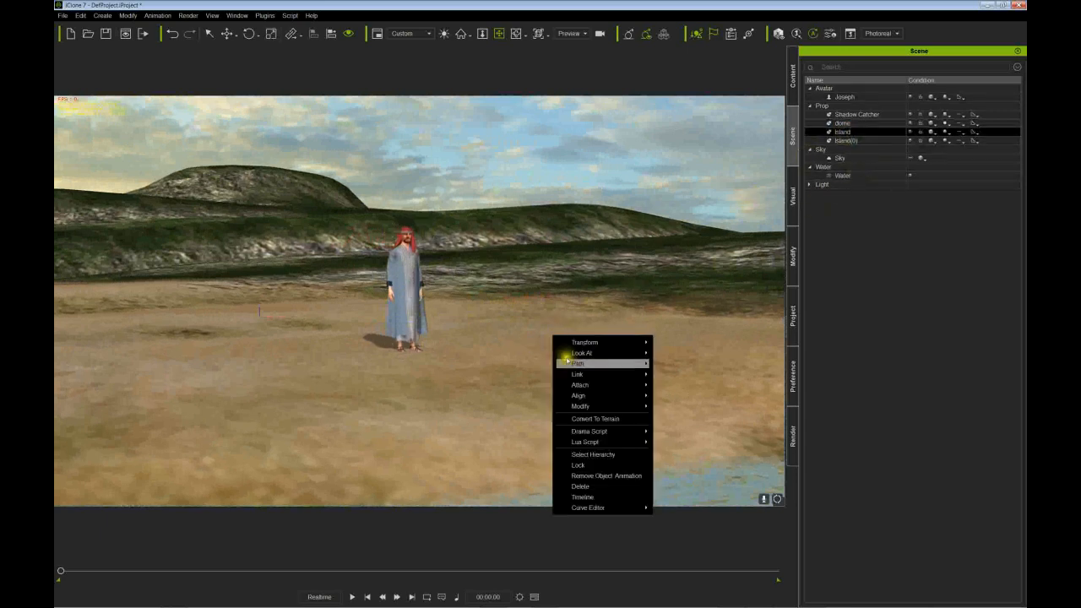
click(587, 419)
Step: Shift the avatar sideways across the sandy ground to about X -74, Y -1093, and open its transform settings
click(409, 275)
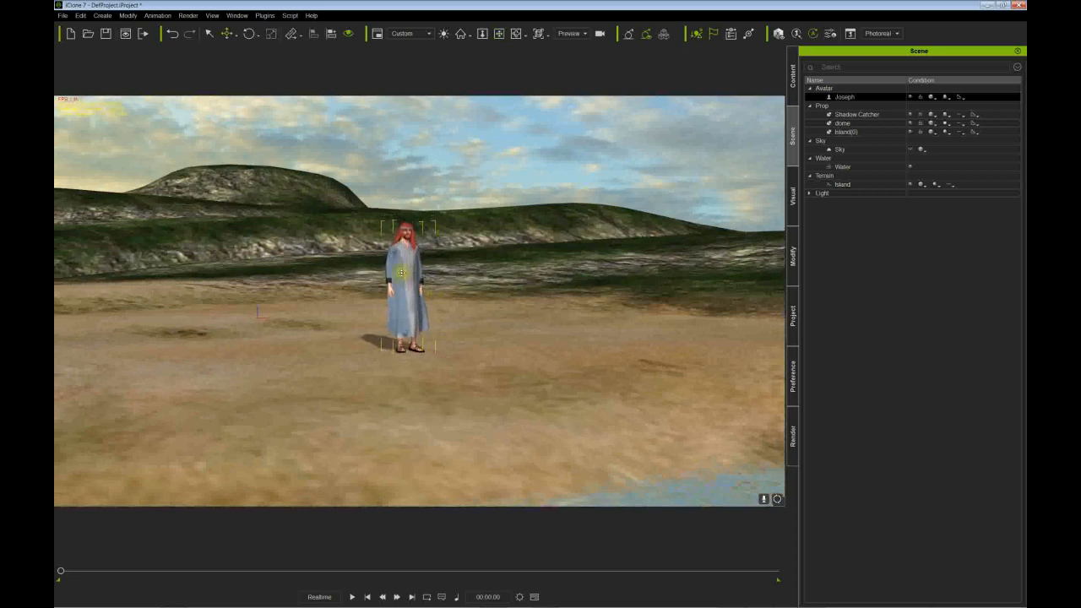
mouse_move(401, 281)
mouse_down()
mouse_move(434, 261)
mouse_move(321, 164)
mouse_move(366, 251)
mouse_move(397, 270)
mouse_up()
click(792, 257)
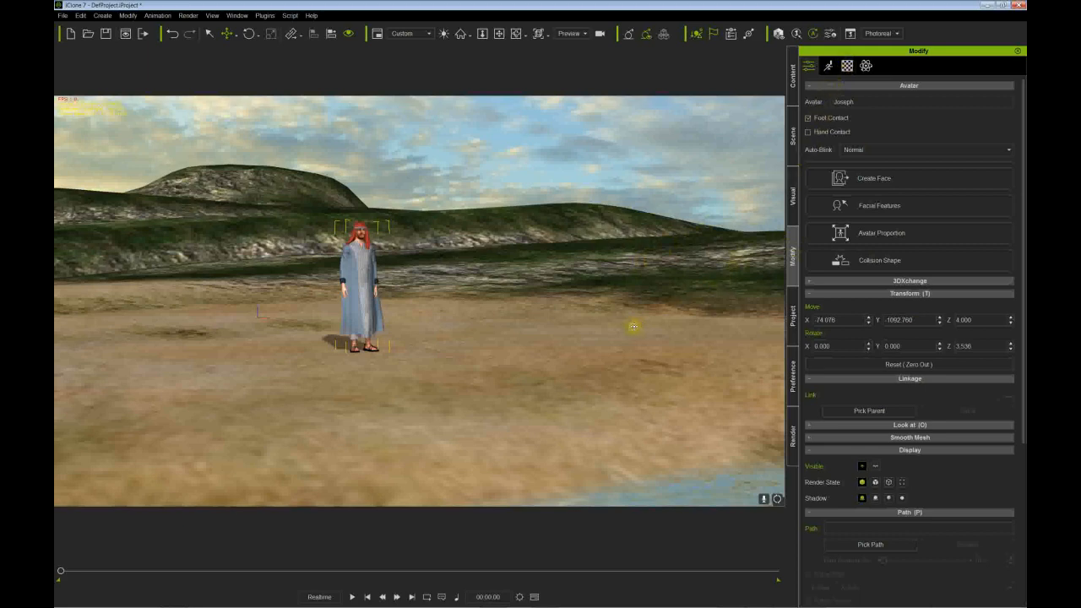
right_drag(509, 344, 541, 376)
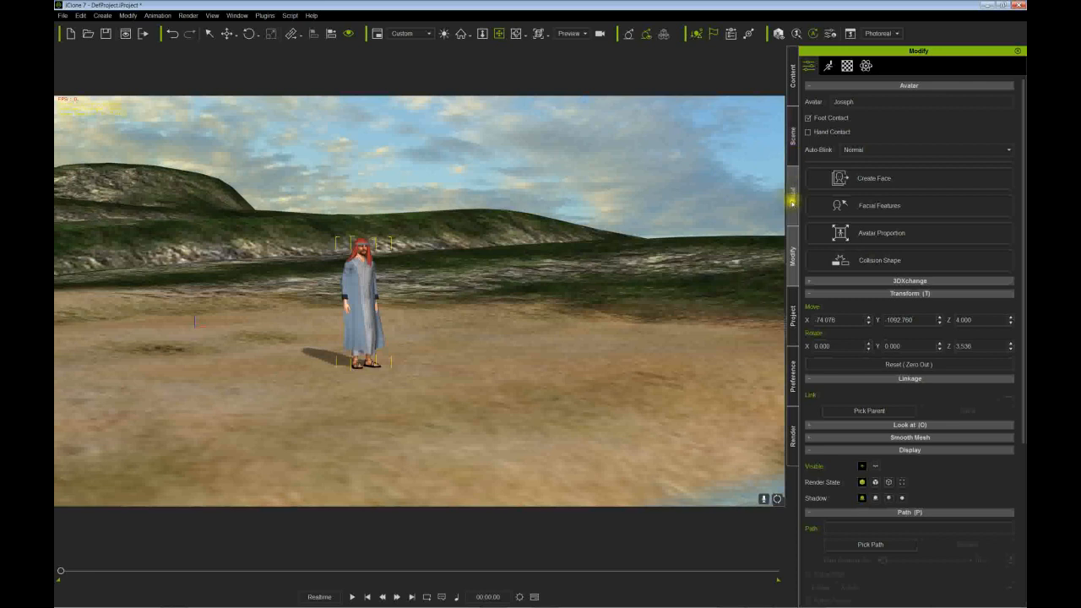
Step: Check the Island terrain's transform settings and convert the terrain back to a prop
click(795, 161)
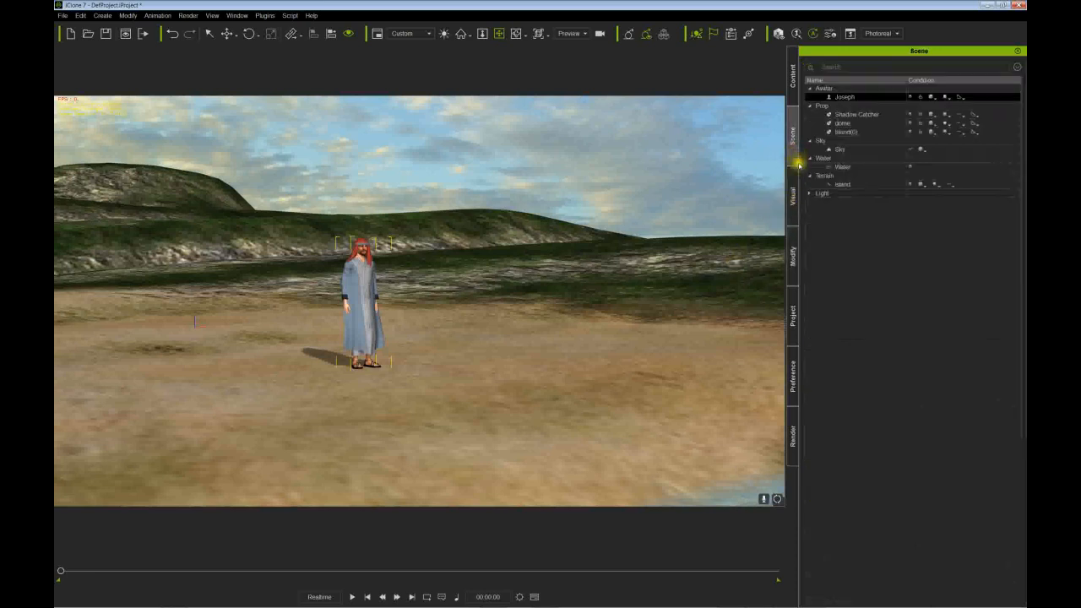
click(838, 185)
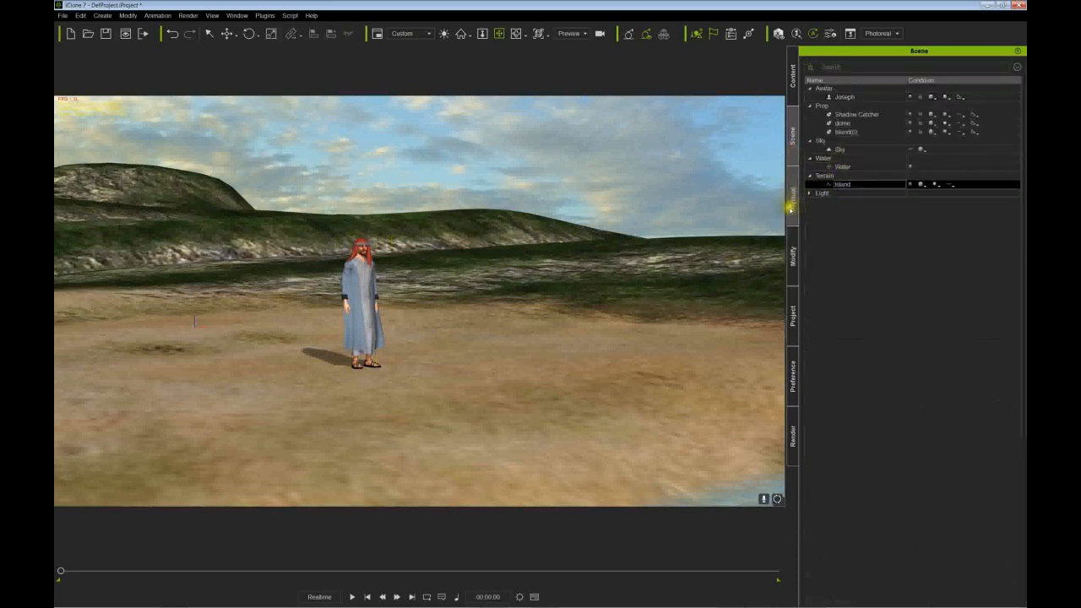
click(792, 249)
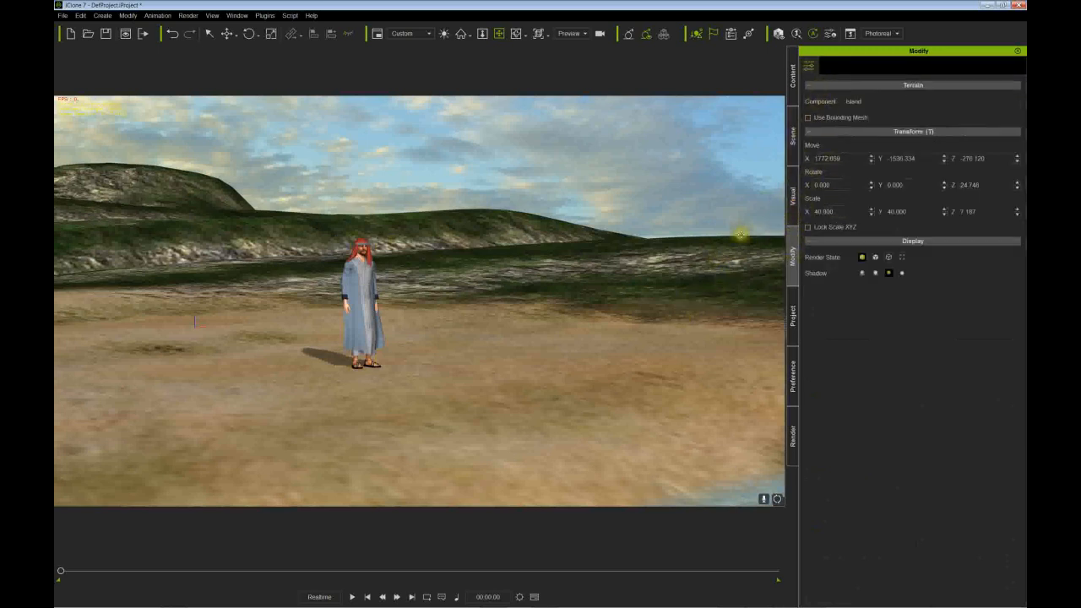
click(792, 139)
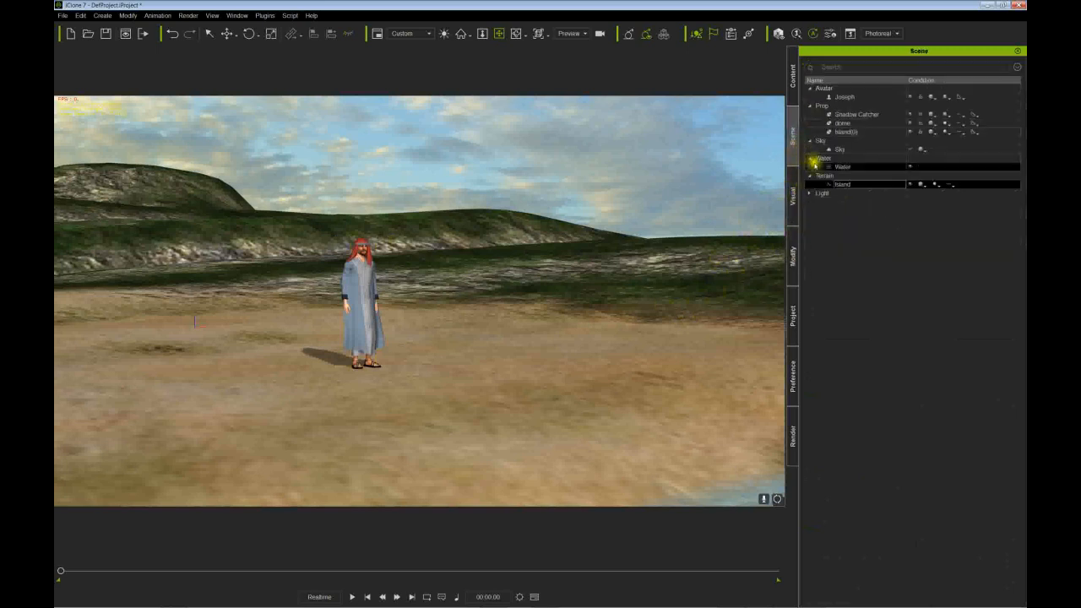
right_click(642, 295)
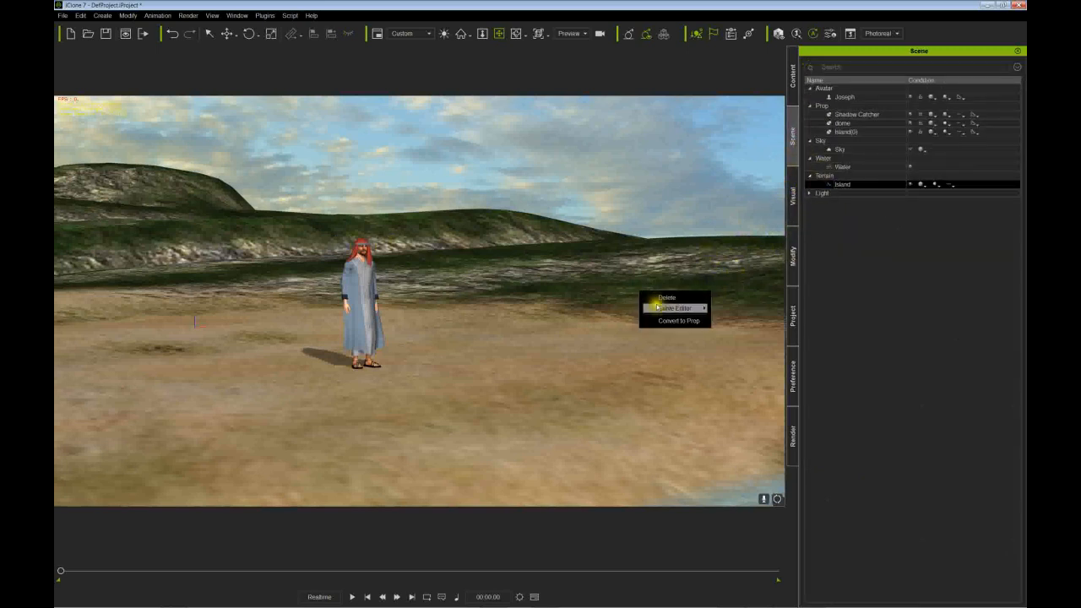
click(677, 321)
Step: Load a stony ground image into the Blend texture channel of the Island prop
click(793, 252)
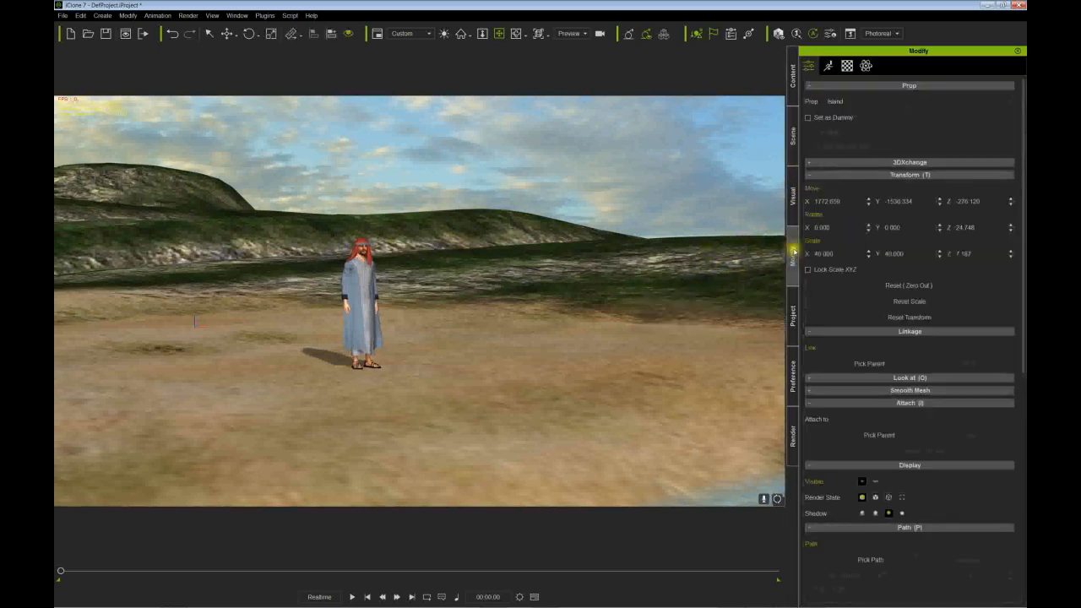
click(847, 66)
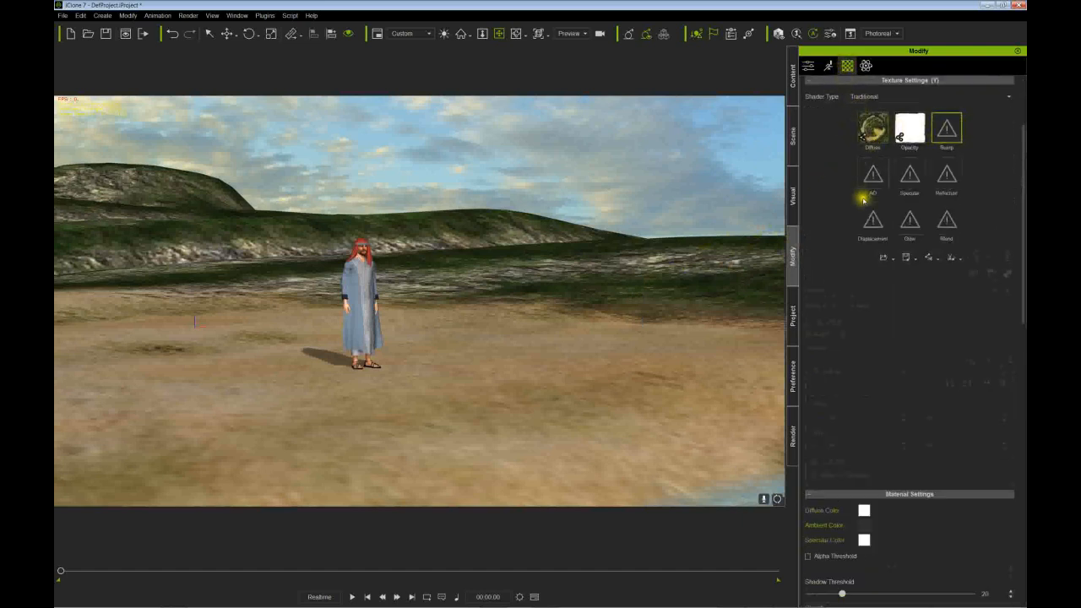
double_click(947, 222)
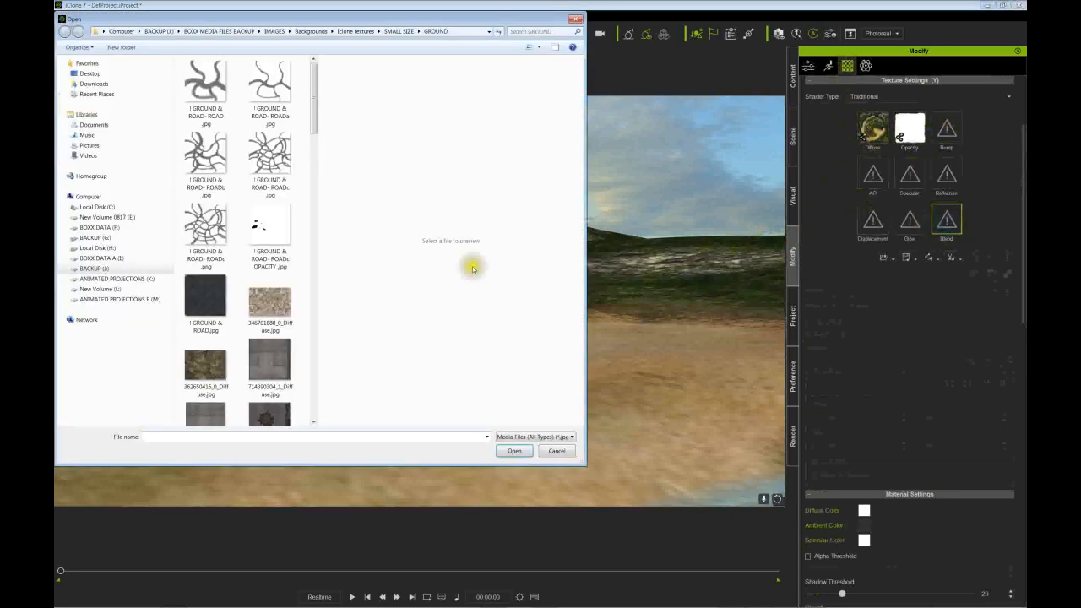
key(Escape)
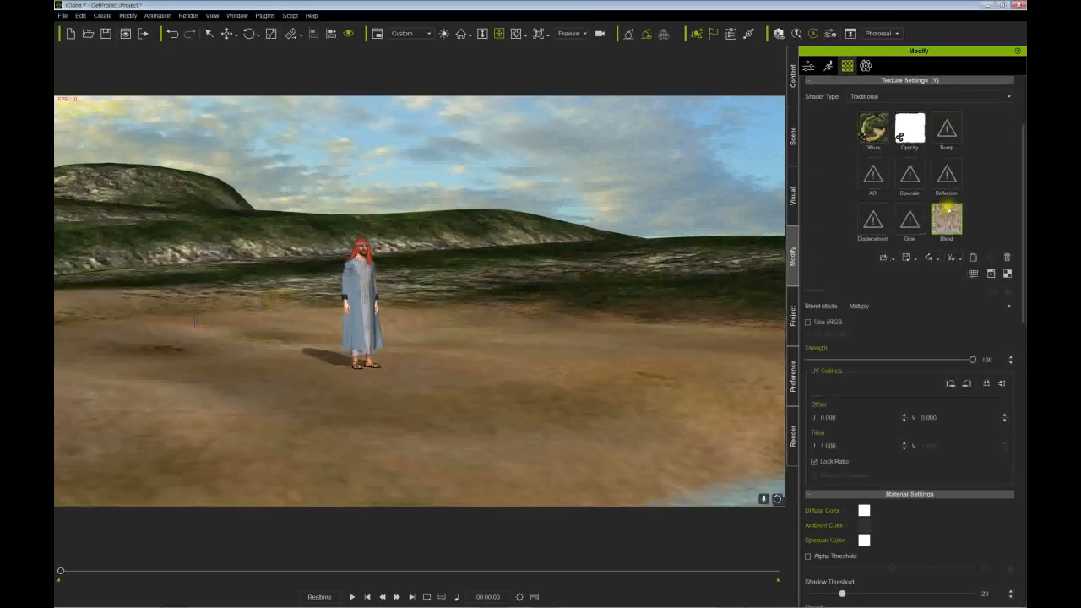
Step: Set the Island's Blend texture to strength 71 with the Overlay blend mode
drag(972, 360, 925, 360)
click(879, 306)
click(851, 331)
click(857, 307)
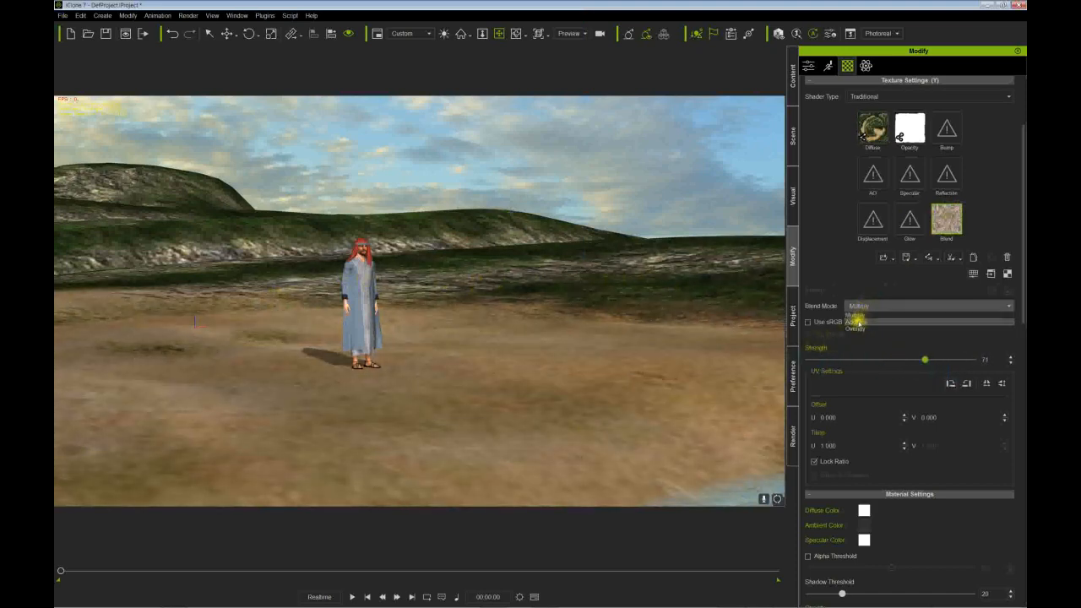
click(854, 330)
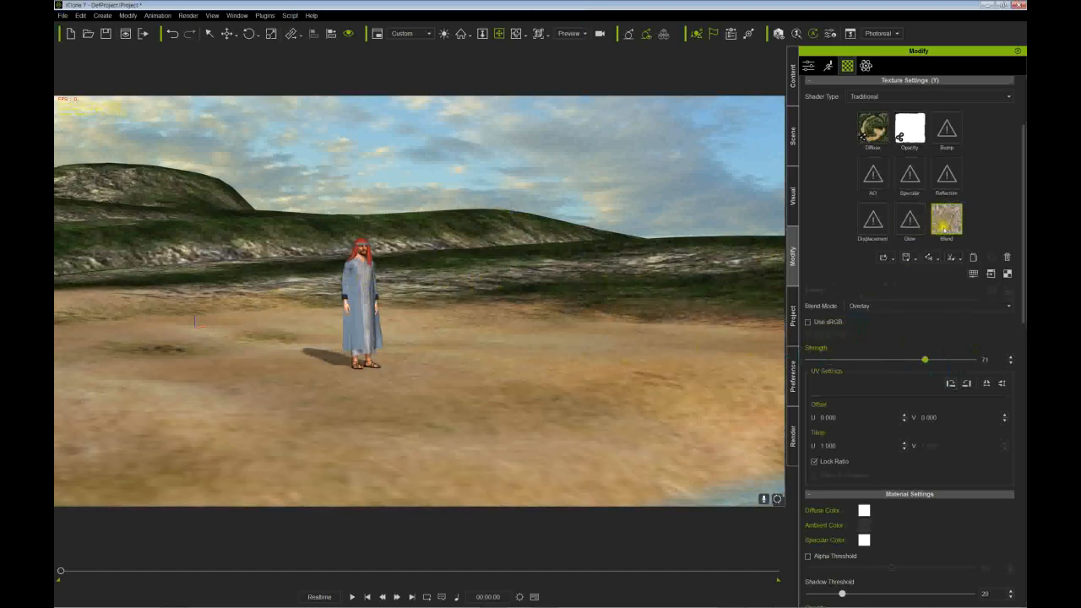
Step: Load the stone image 959914544_1_Diffuse.jpg from the TILES folder into the Island's Bump texture channel
click(951, 132)
double_click(952, 132)
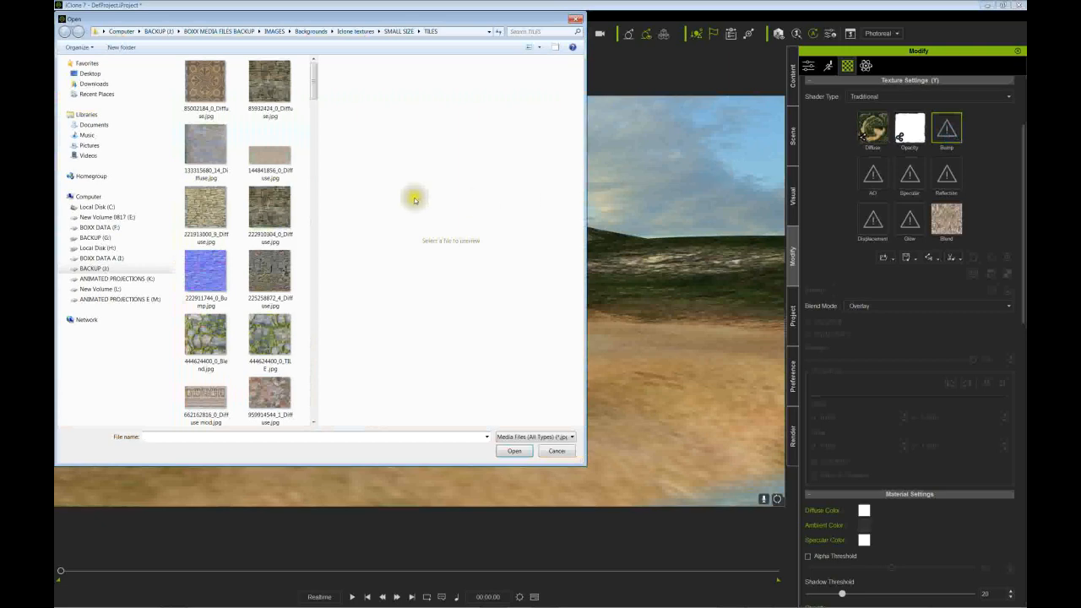
click(271, 395)
double_click(274, 397)
click(491, 301)
click(510, 318)
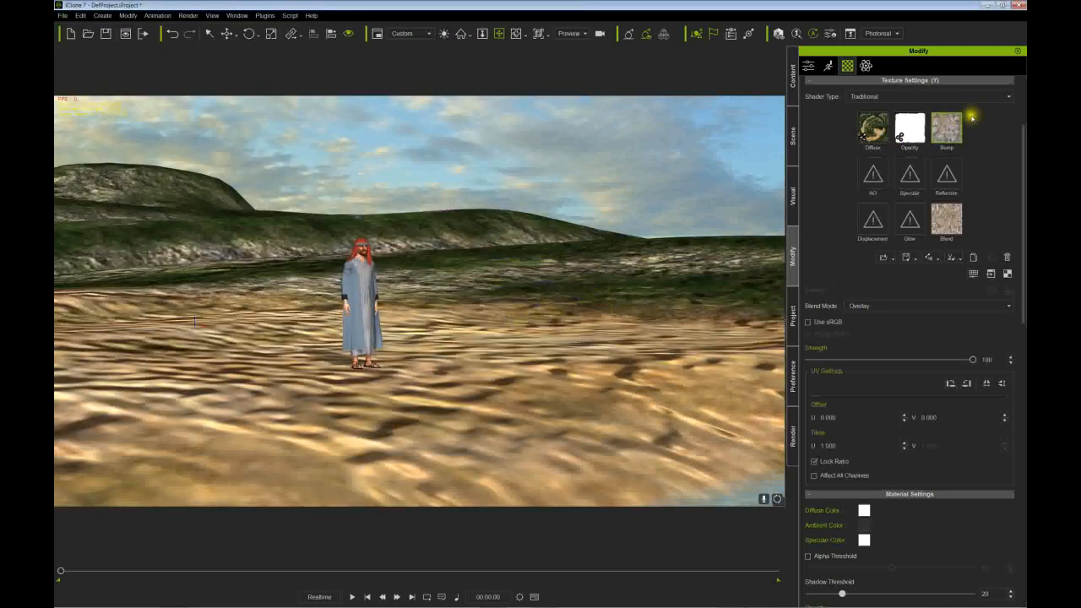
Step: Set the Island's Bump texture tiling to 10 and its strength to 60
scroll(827, 416, down, 5)
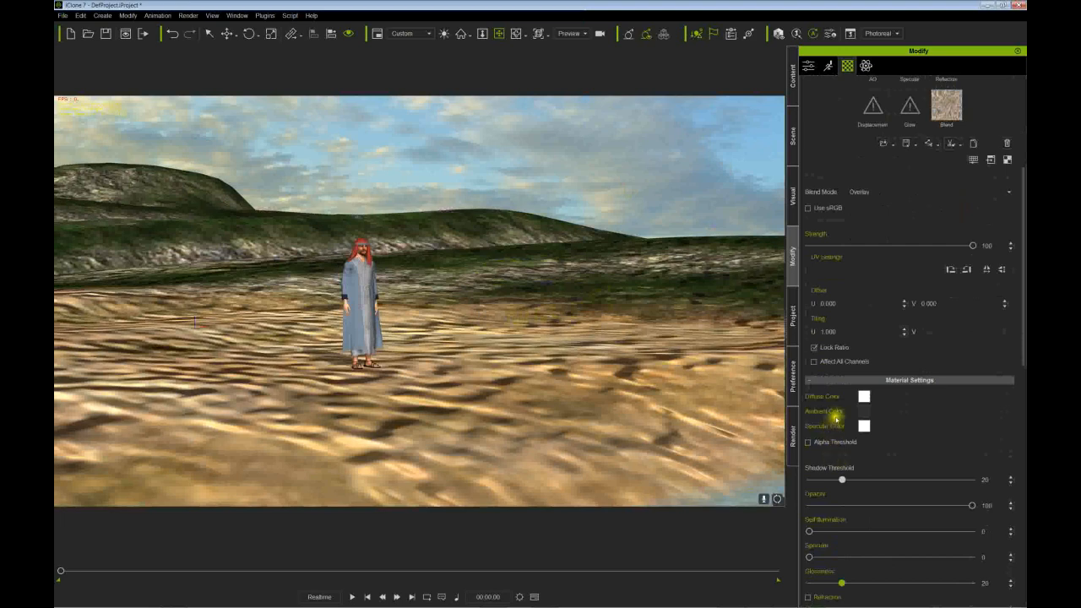
scroll(836, 405, down, 5)
scroll(842, 355, up, 2)
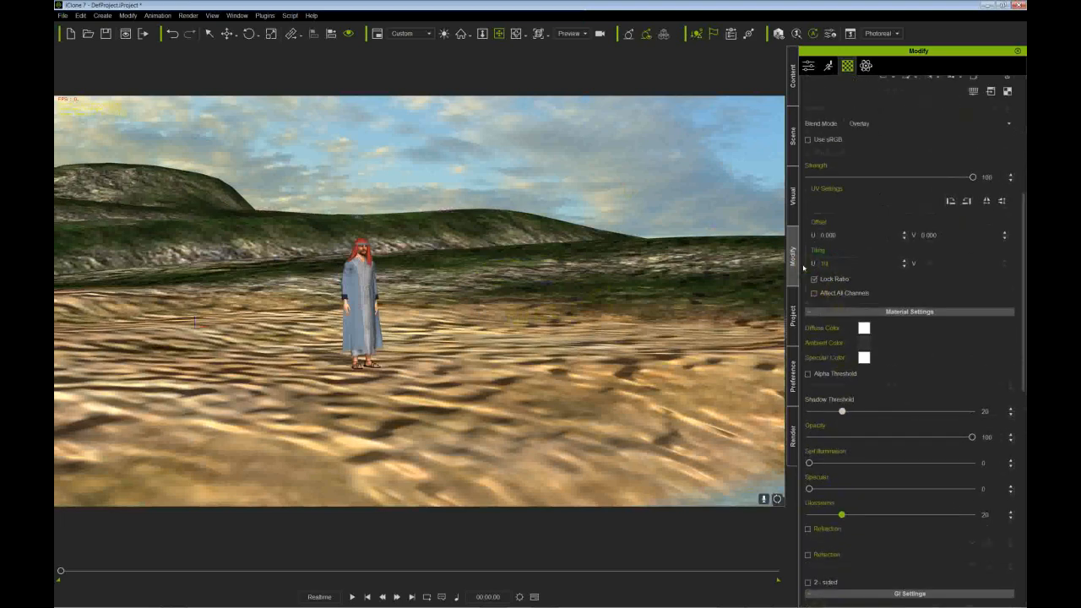
key(Return)
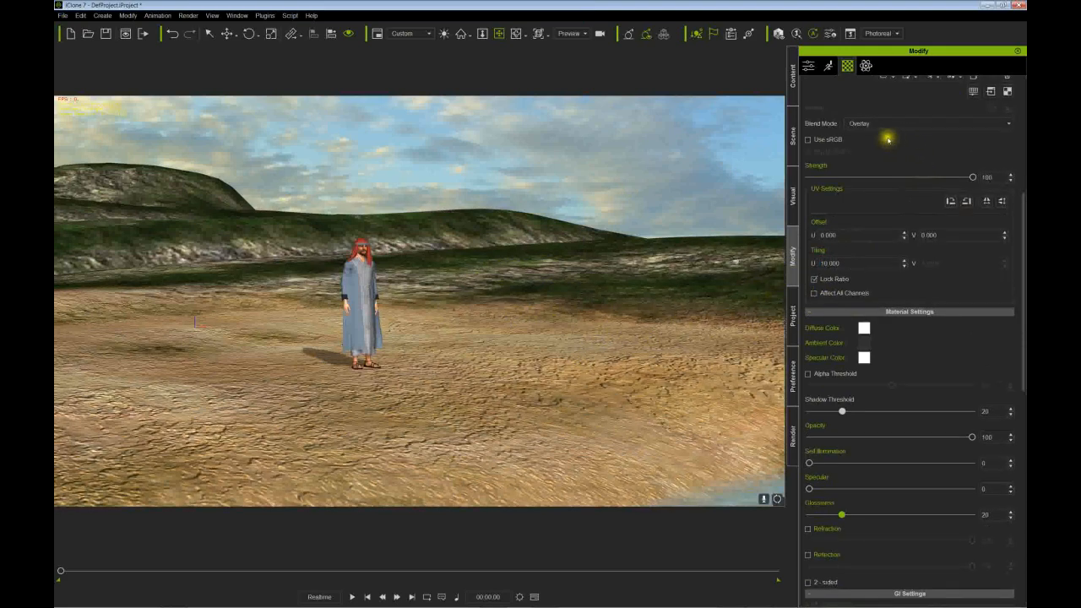
drag(960, 175, 930, 189)
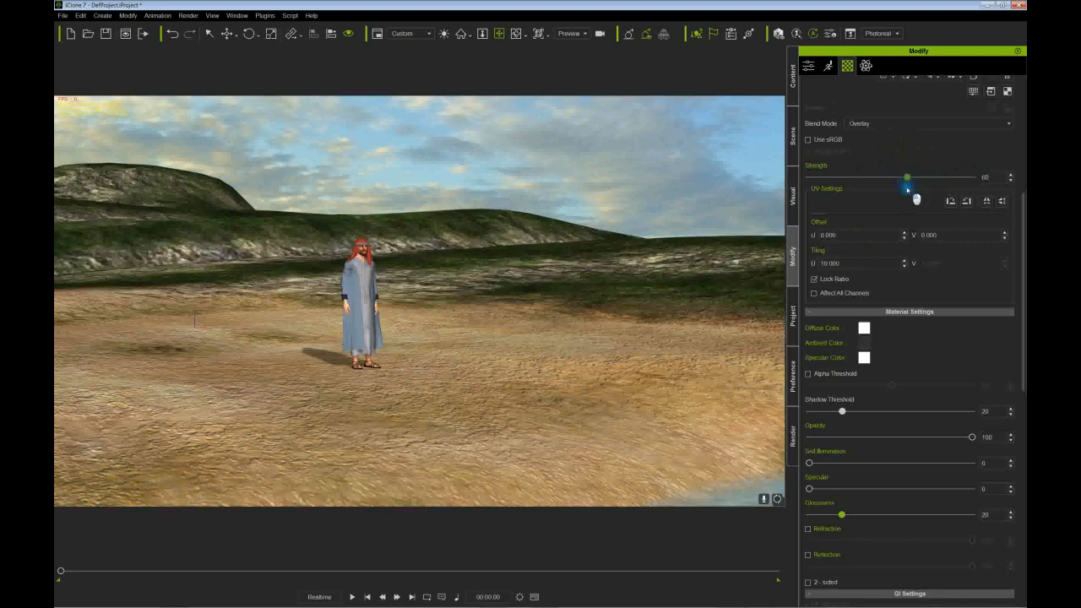
Step: Try shifting the hue and saturation of the Island's Diffuse texture with Adjust Color
right_drag(428, 415, 473, 429)
mouse_move(473, 429)
mouse_down()
mouse_move(460, 423)
mouse_move(481, 424)
mouse_up()
scroll(466, 410, up, 5)
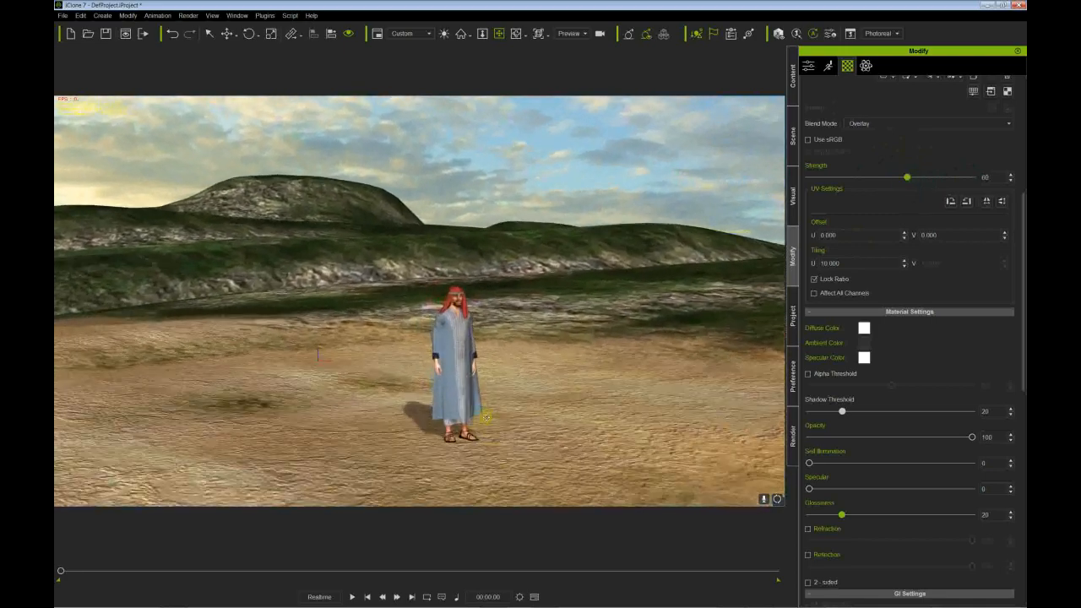
scroll(498, 421, up, 2)
mouse_move(510, 437)
mouse_down()
mouse_move(517, 423)
mouse_move(510, 434)
mouse_up()
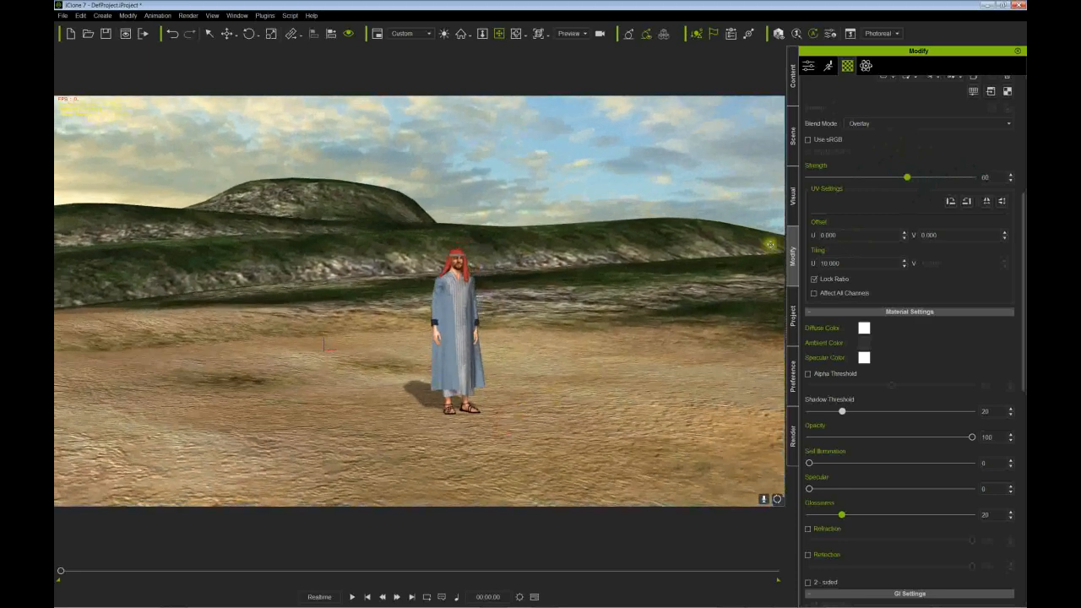
click(795, 171)
click(795, 241)
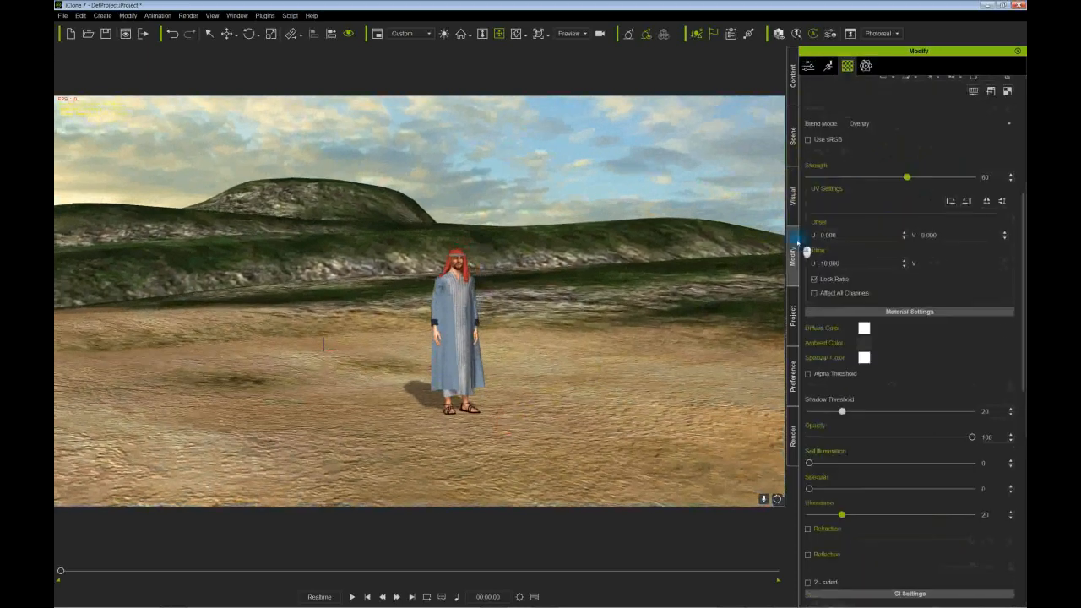
scroll(905, 172, up, 11)
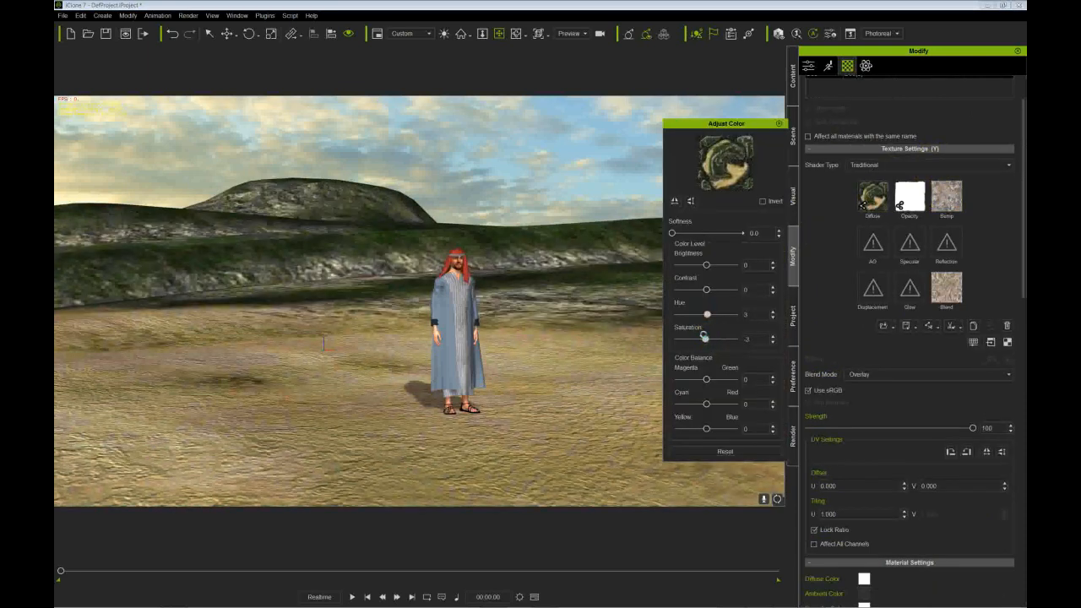
click(780, 124)
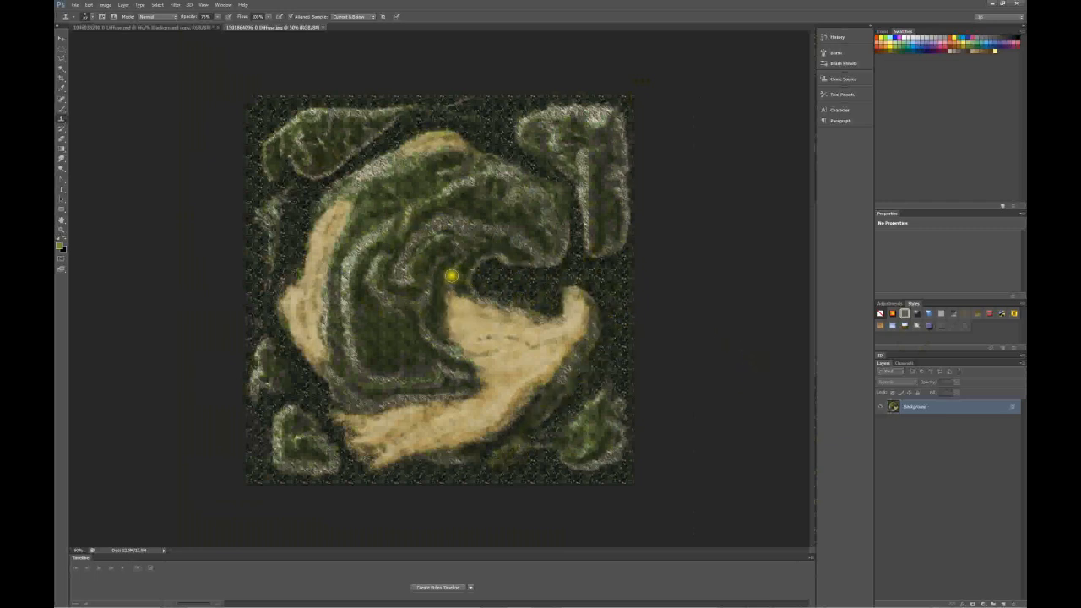
Step: View the Island's diffuse texture image in Photoshop and return to iClone
key(alt+Tab)
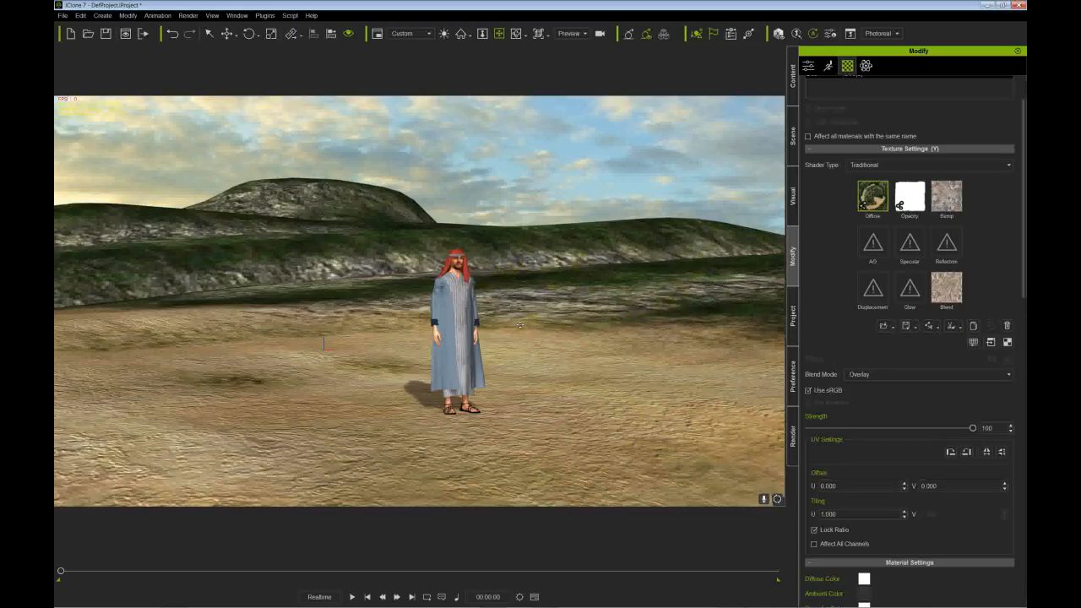